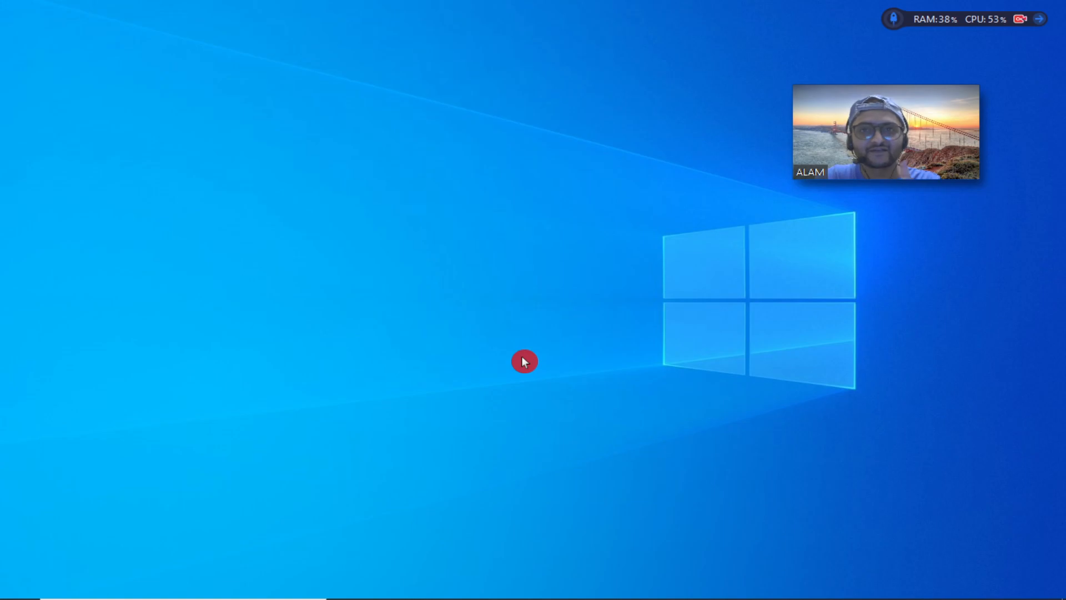
# Launch Word with the winword run command and start a blank document.
pyautogui.press('super+r')
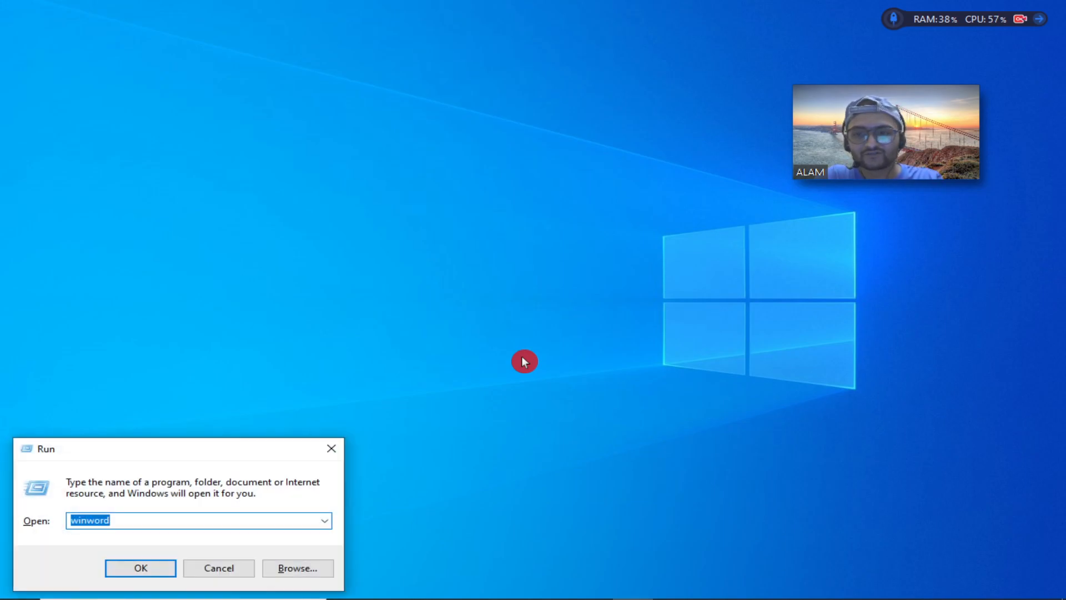
pyautogui.press('Return')
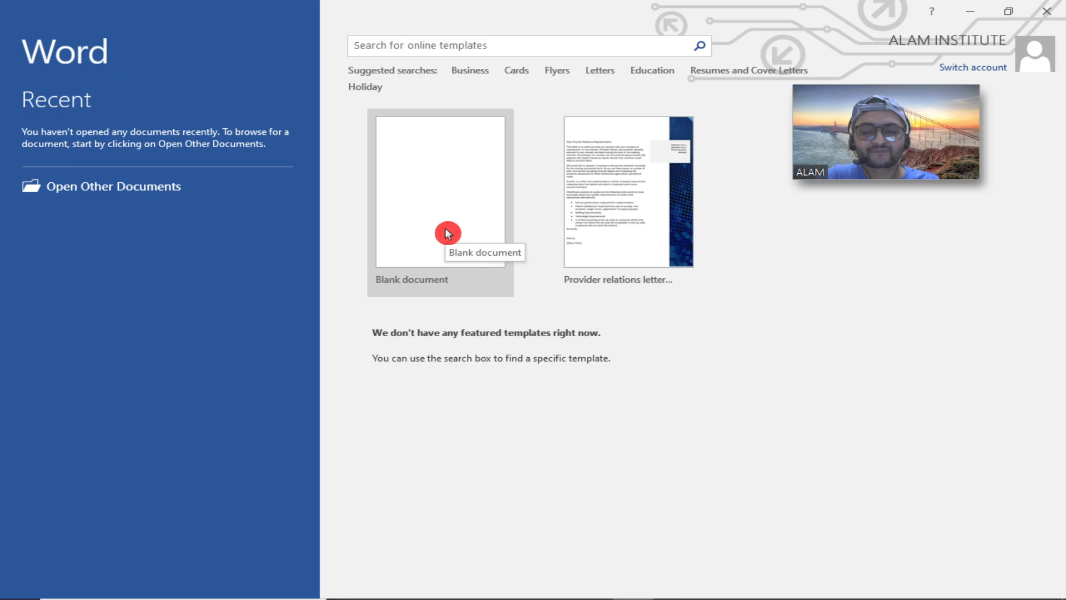
pyautogui.click(445, 171)
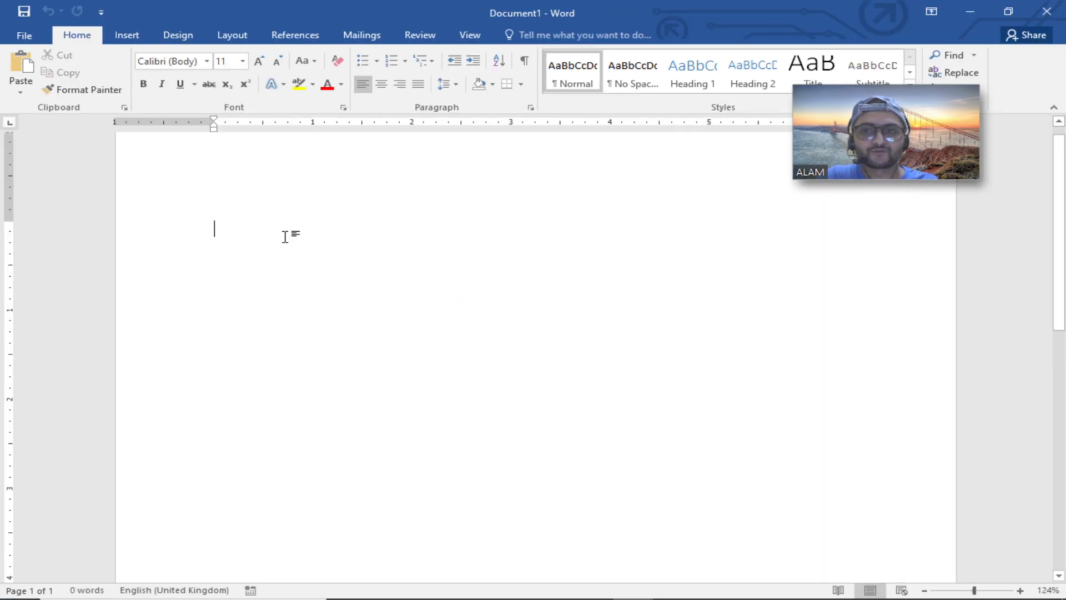
pyautogui.keyDown('ctrl'); pyautogui.scroll(3, 286, 236); pyautogui.keyUp('ctrl')
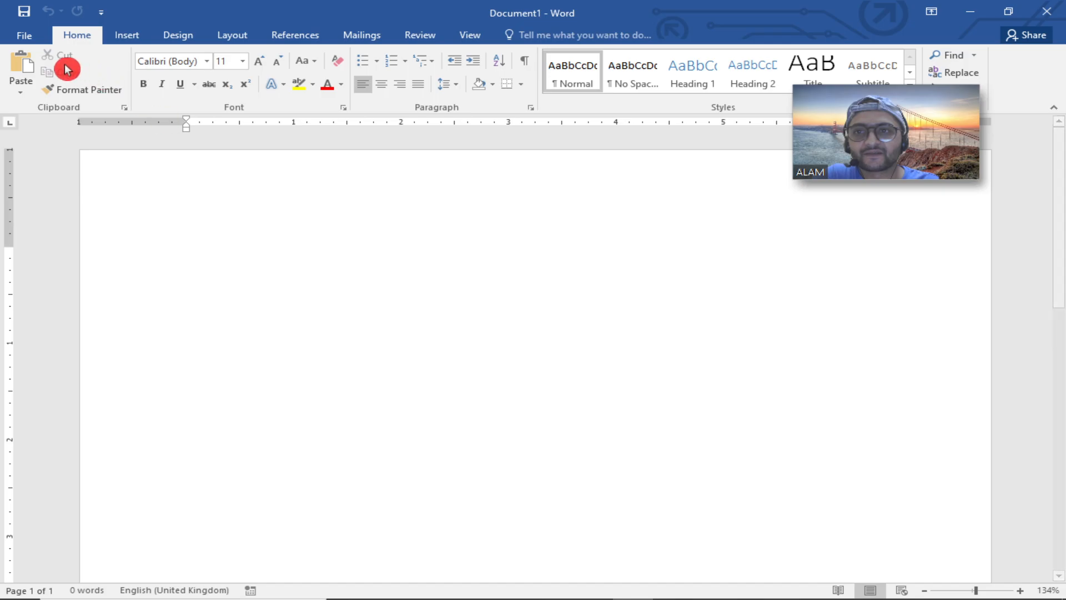
pyautogui.click(127, 38)
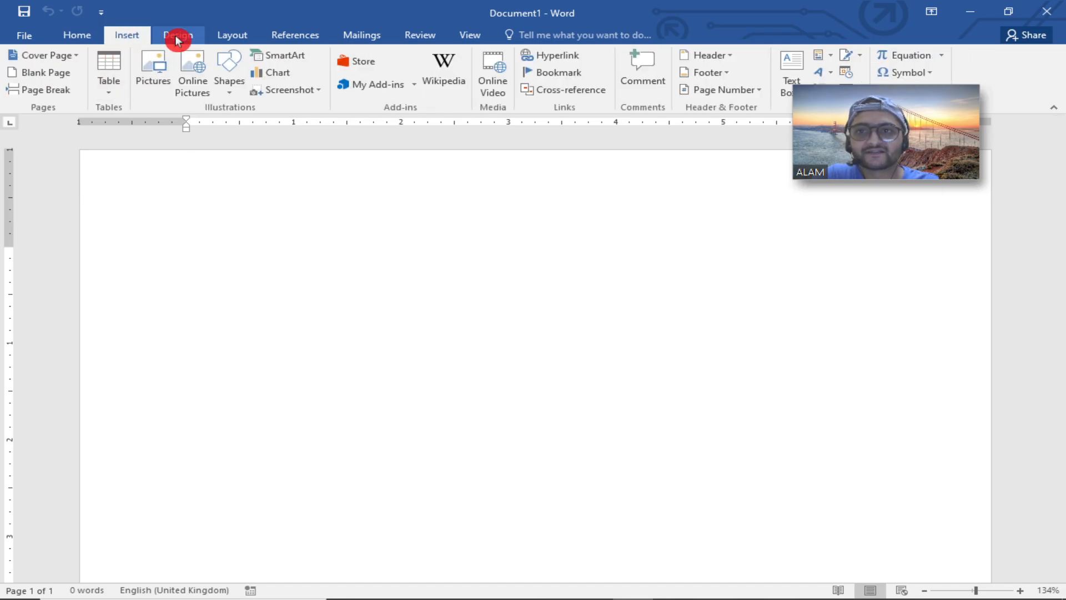
pyautogui.click(176, 38)
pyautogui.click(75, 37)
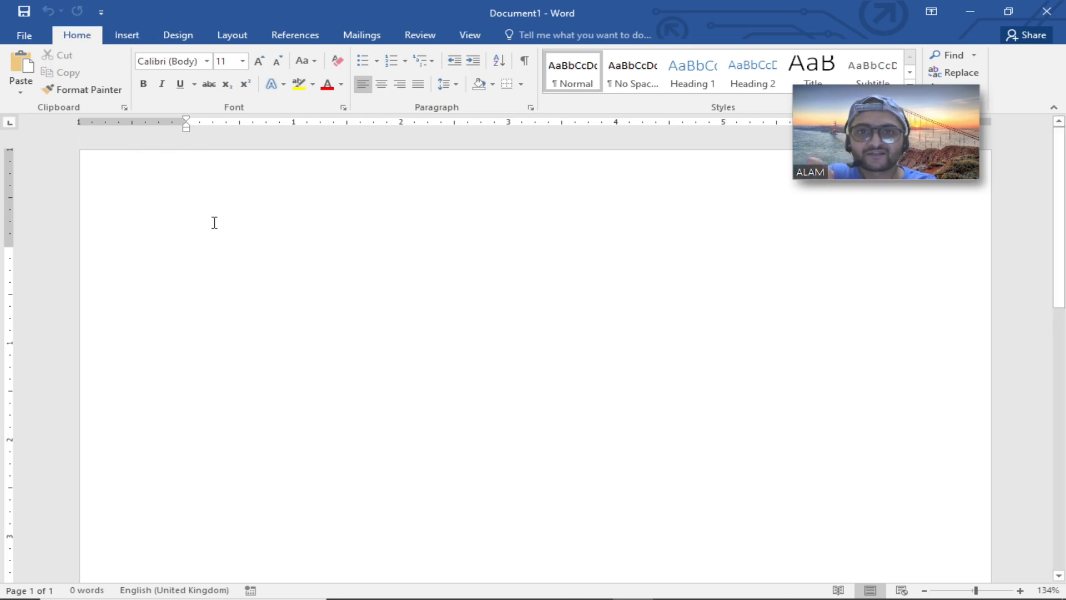
pyautogui.moveTo(507, 12)
pyautogui.mouseDown()
pyautogui.moveTo(447, 19)
pyautogui.moveTo(507, 18)
pyautogui.moveTo(513, 5)
pyautogui.mouseUp()
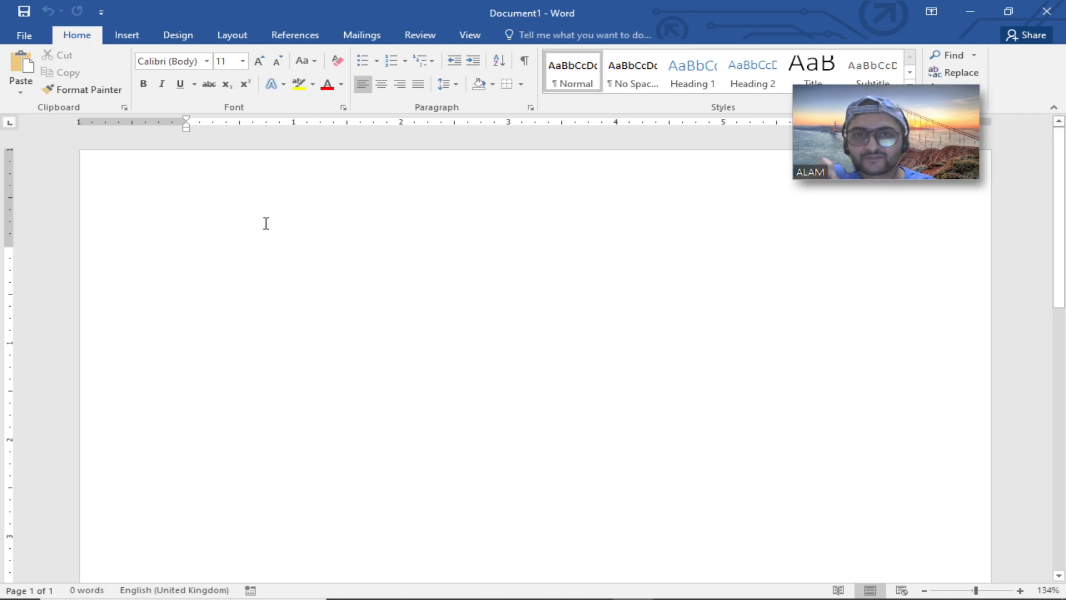
# Type the sample lines You, You and Indiu on the page.
pyautogui.write('you')
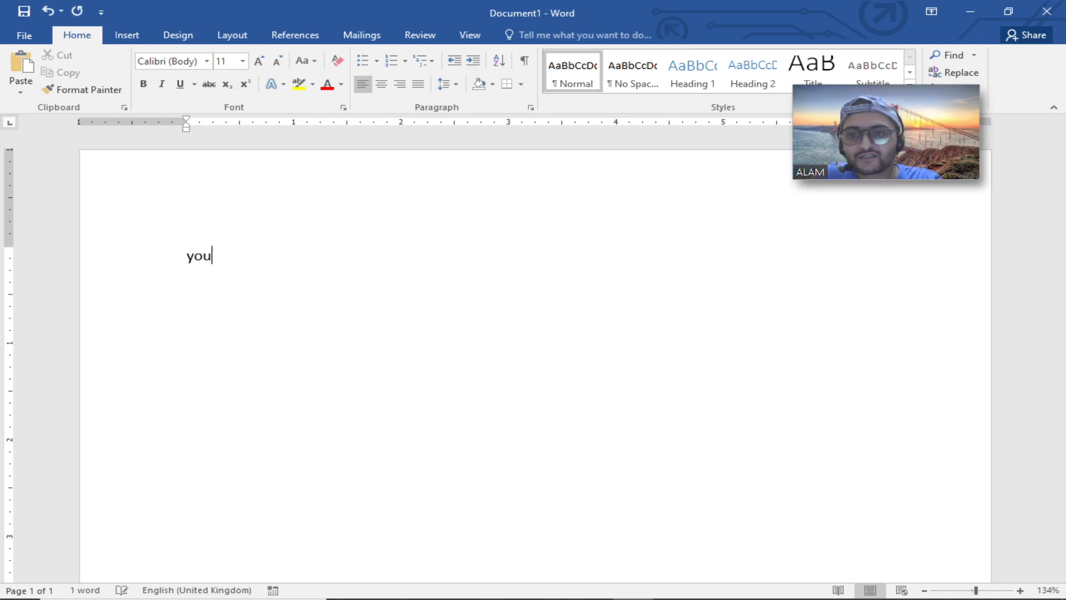
pyautogui.press('Return')
pyautogui.write('you')
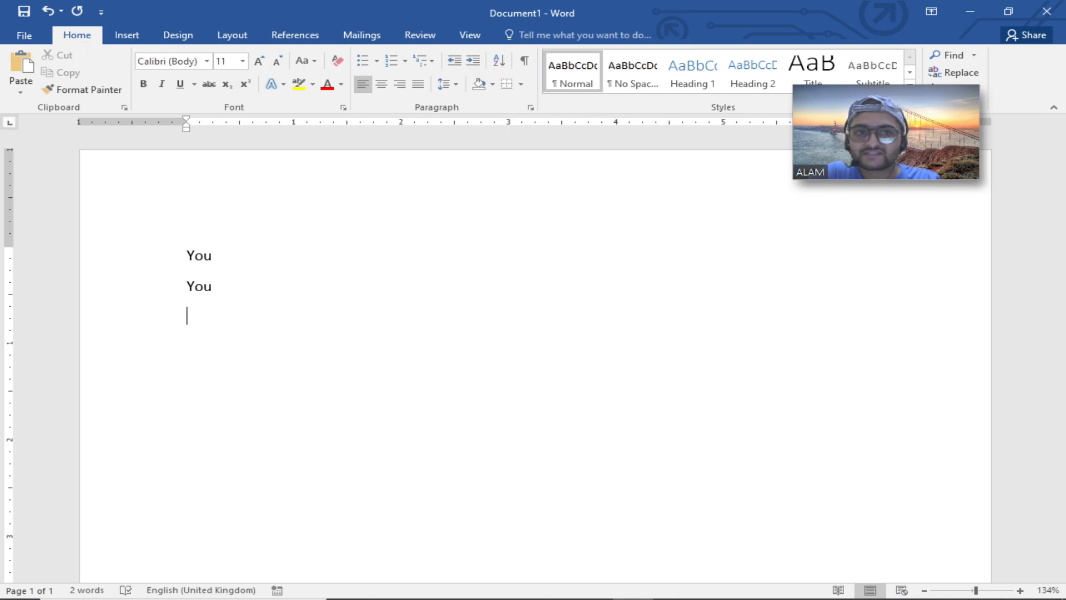
pyautogui.write('ind')
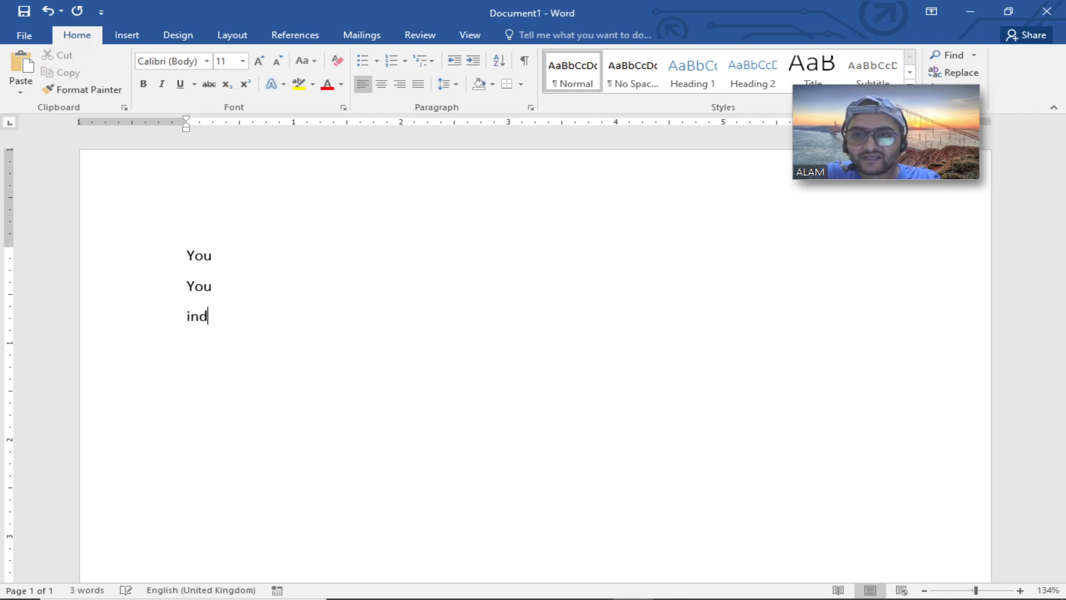
pyautogui.write('iu')
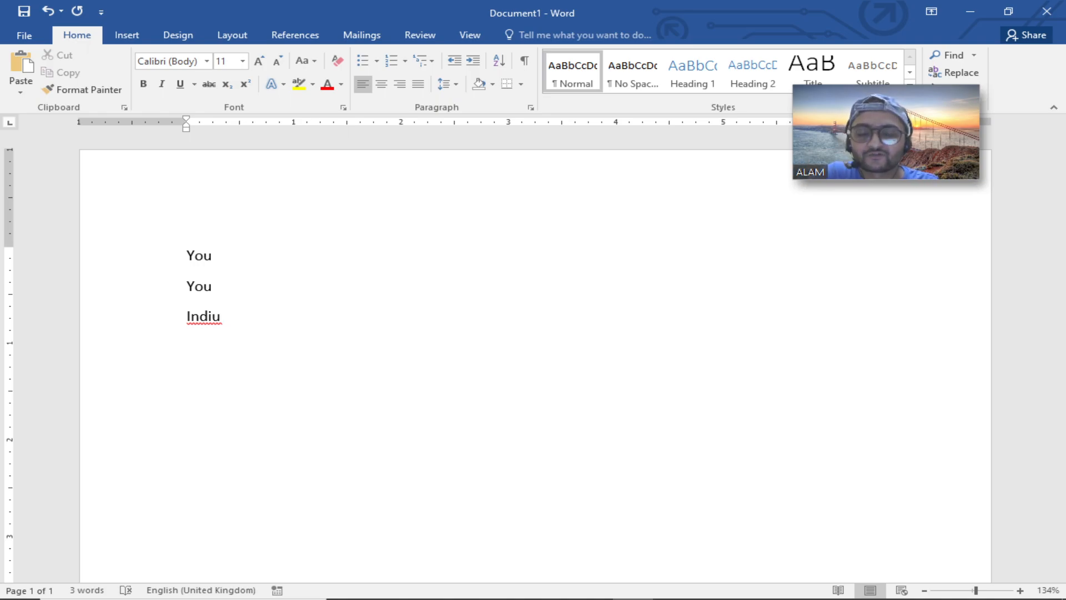
# Select the three typed lines and delete them.
pyautogui.hotkey('shift', 'Up')
pyautogui.hotkey('shift', 'Up')
pyautogui.hotkey('shift', 'Up')
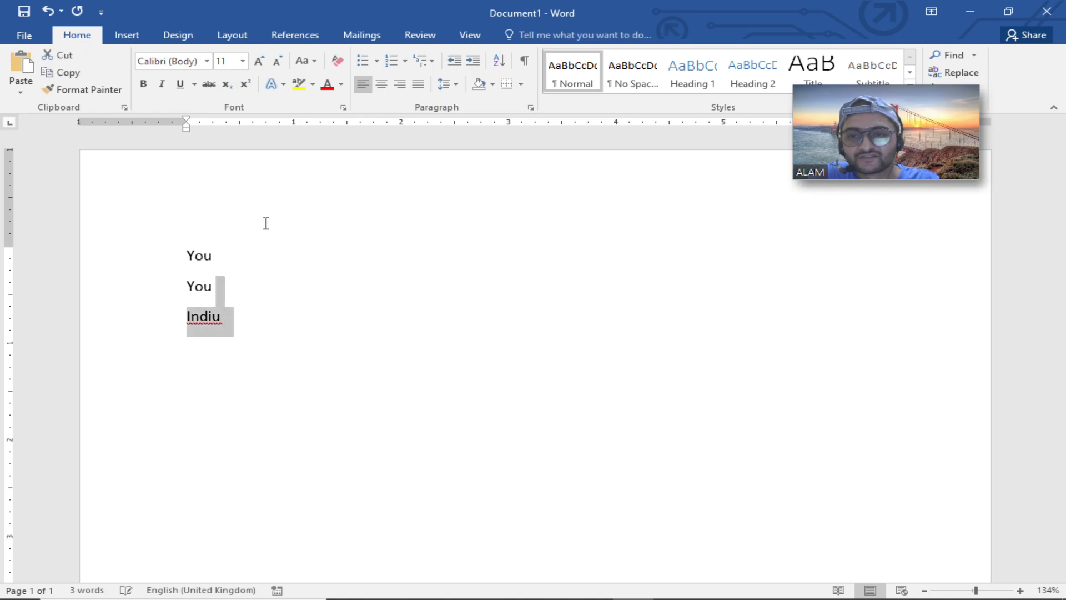
pyautogui.press('BackSpace')
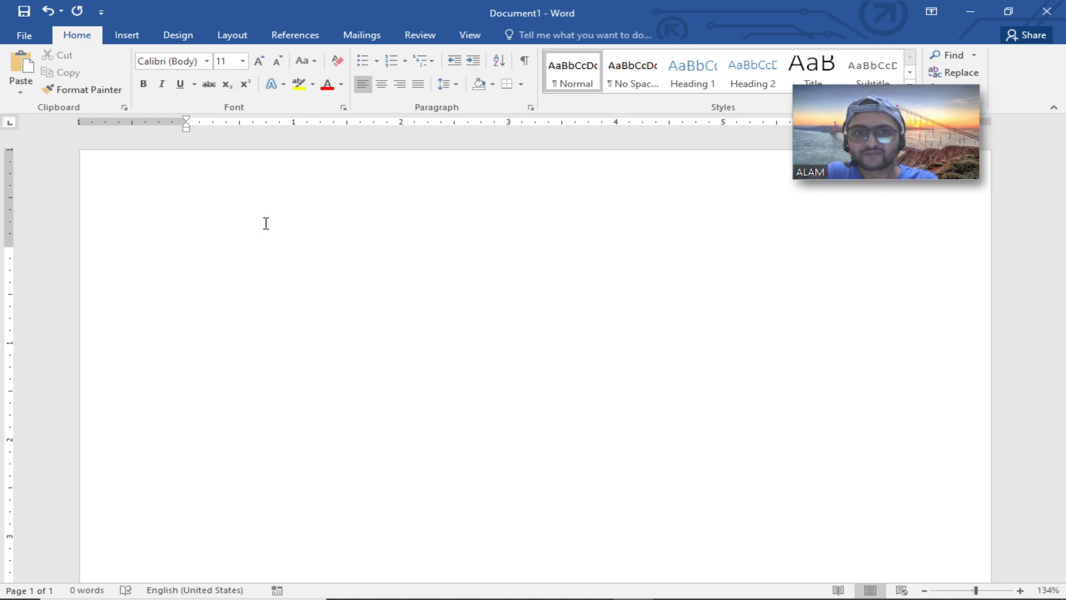
# Remove the Home tab from the ribbon in Word Options' ribbon customization and apply it.
pyautogui.click(29, 33)
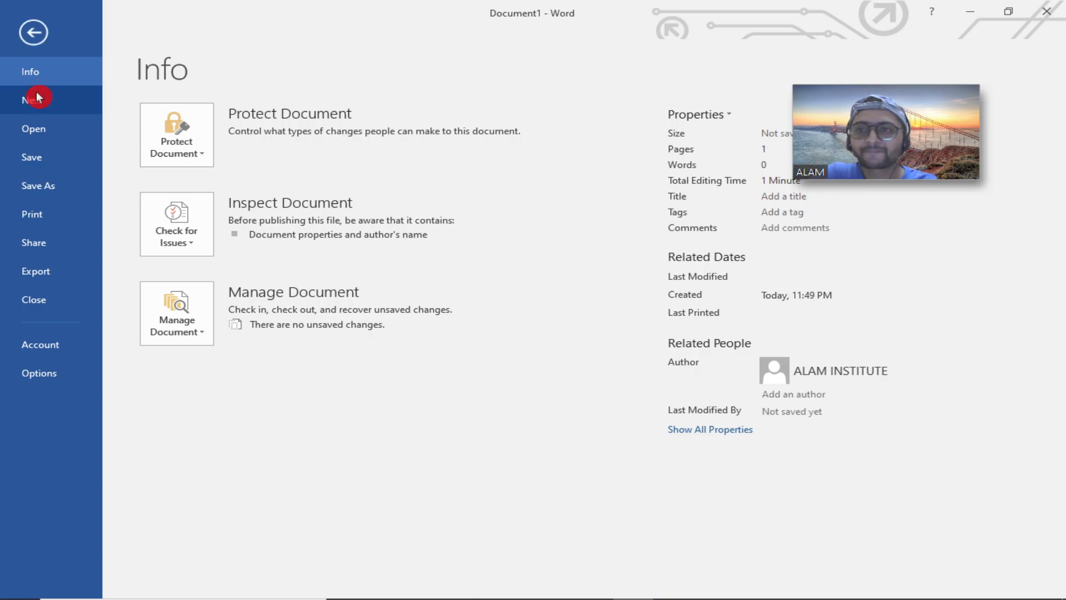
pyautogui.click(41, 372)
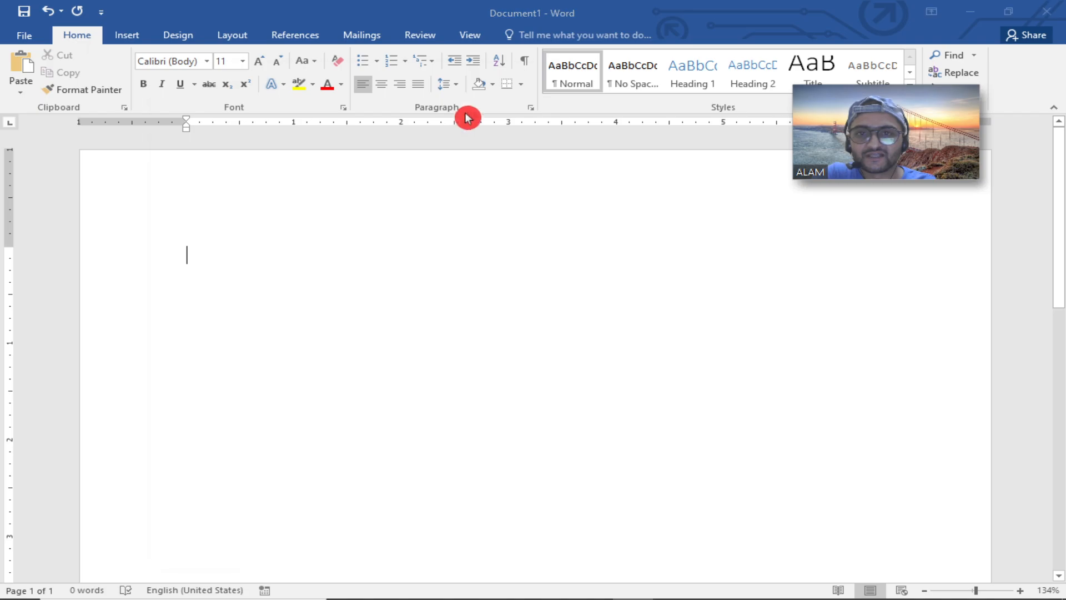
pyautogui.moveTo(398, 125); pyautogui.dragTo(440, 76)
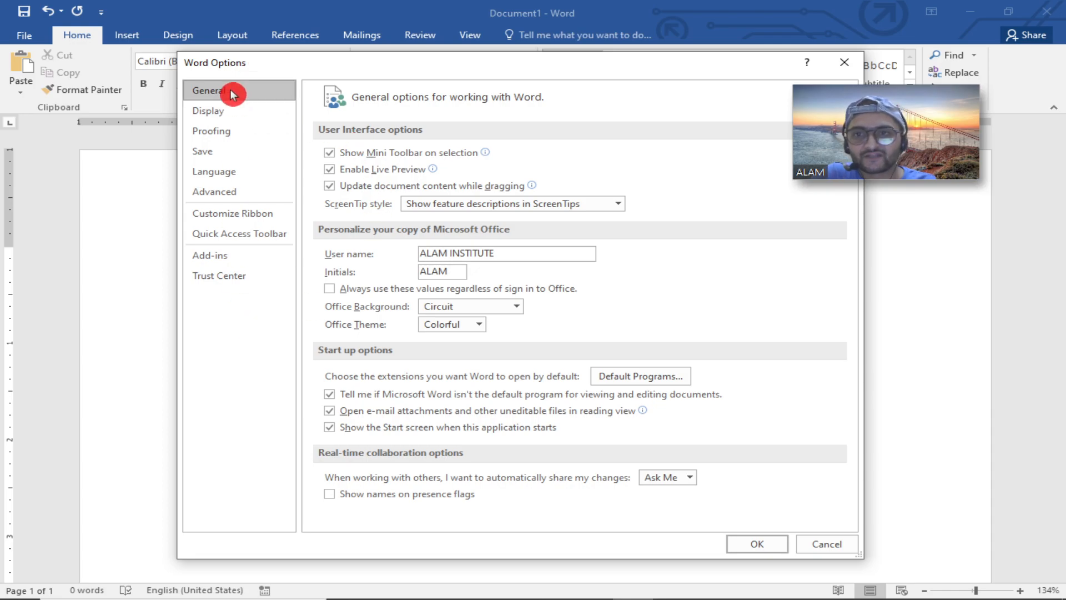
pyautogui.click(236, 214)
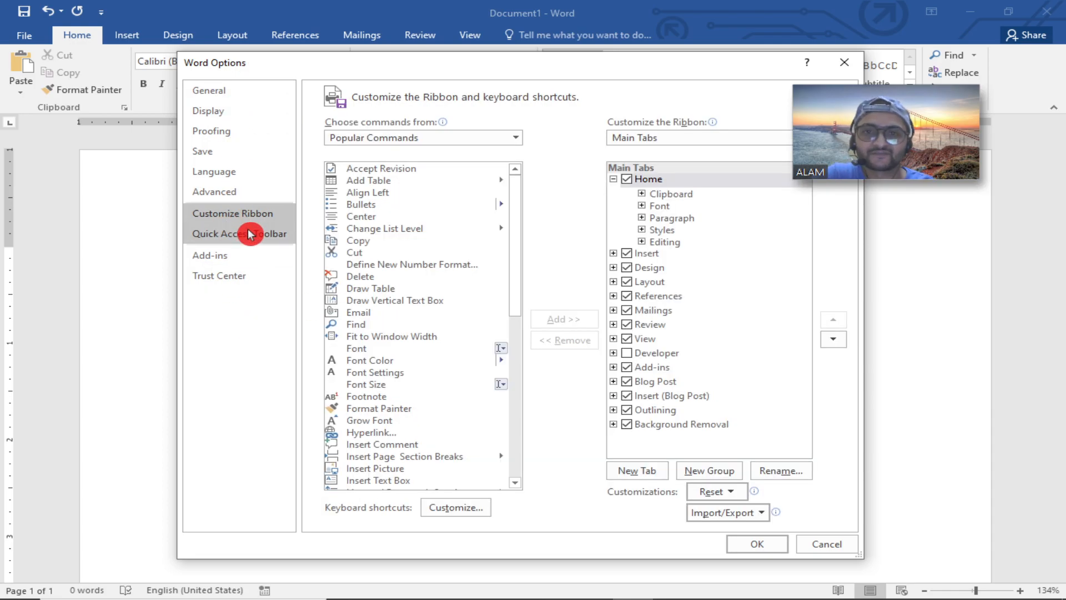
pyautogui.moveTo(364, 52); pyautogui.dragTo(332, 106)
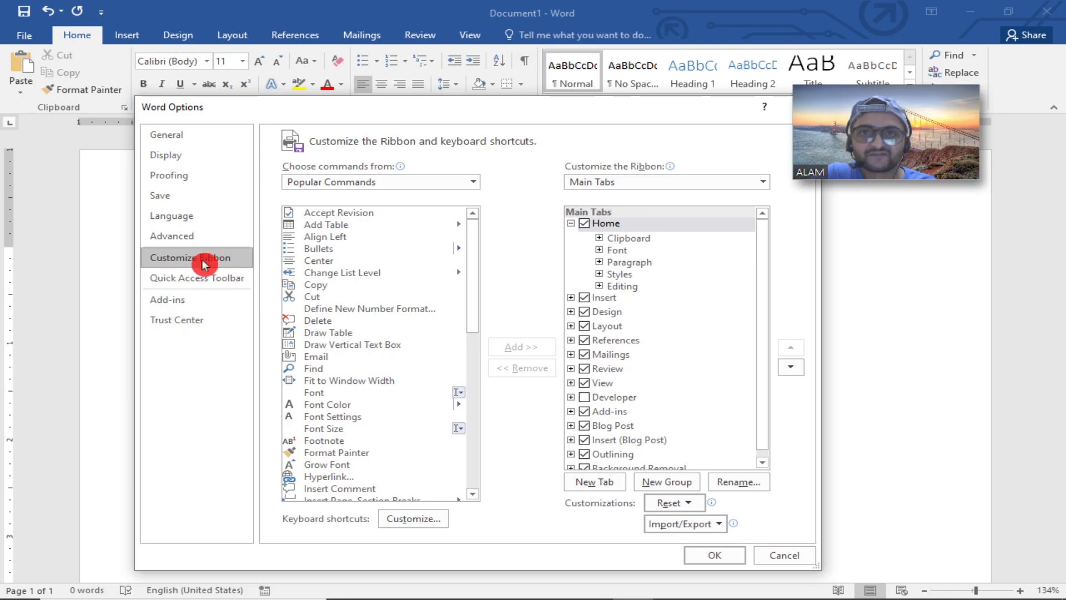
pyautogui.click(587, 223)
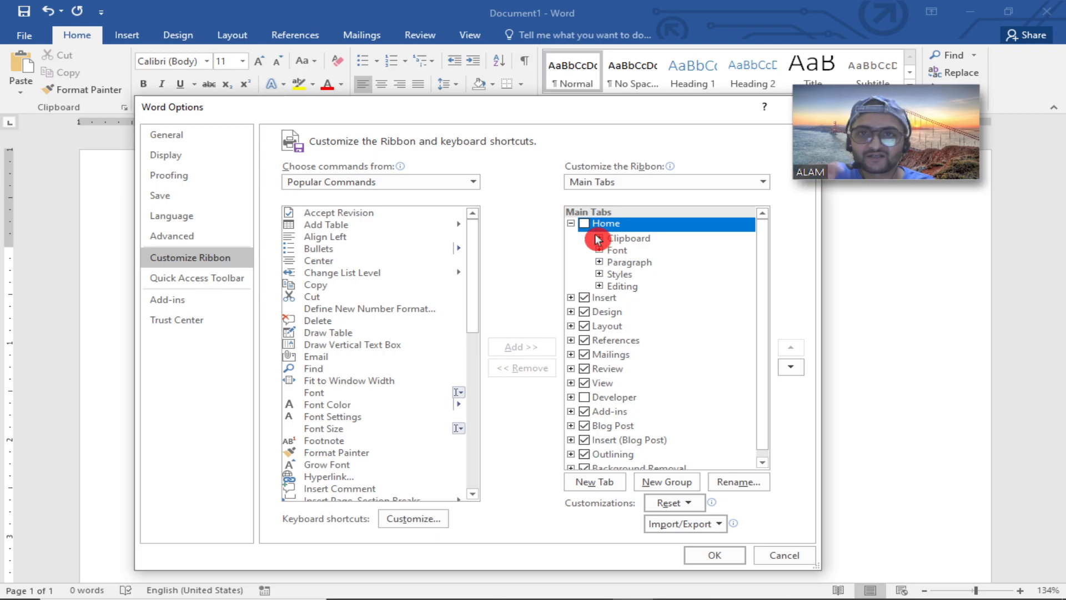
pyautogui.click(714, 554)
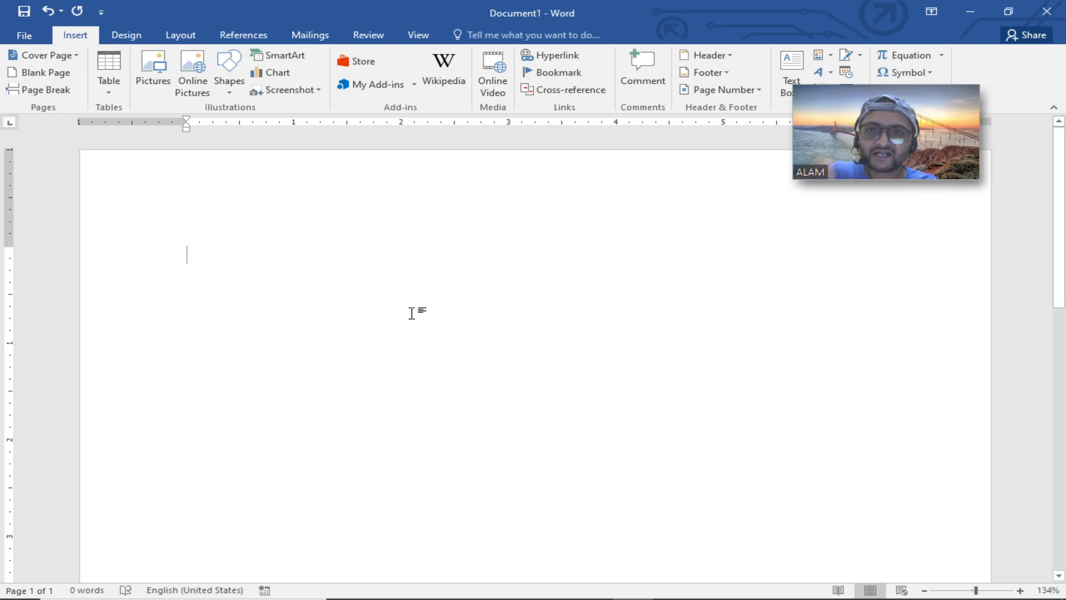
# Reopen the ribbon customization in Word Options, re-enable the Home tab and browse its groups.
pyautogui.click(24, 35)
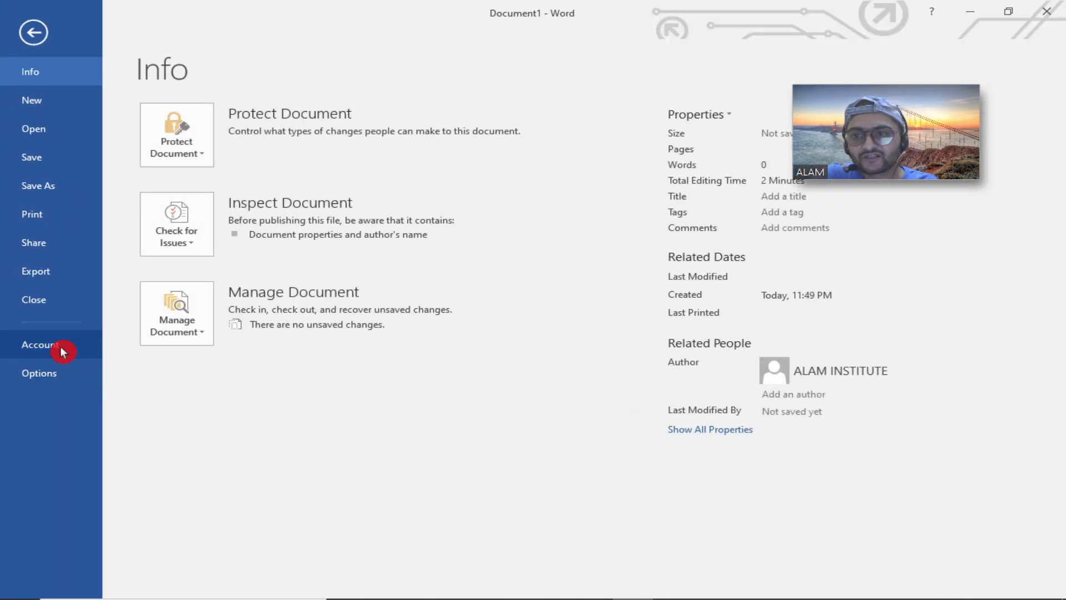
pyautogui.click(60, 346)
pyautogui.click(66, 373)
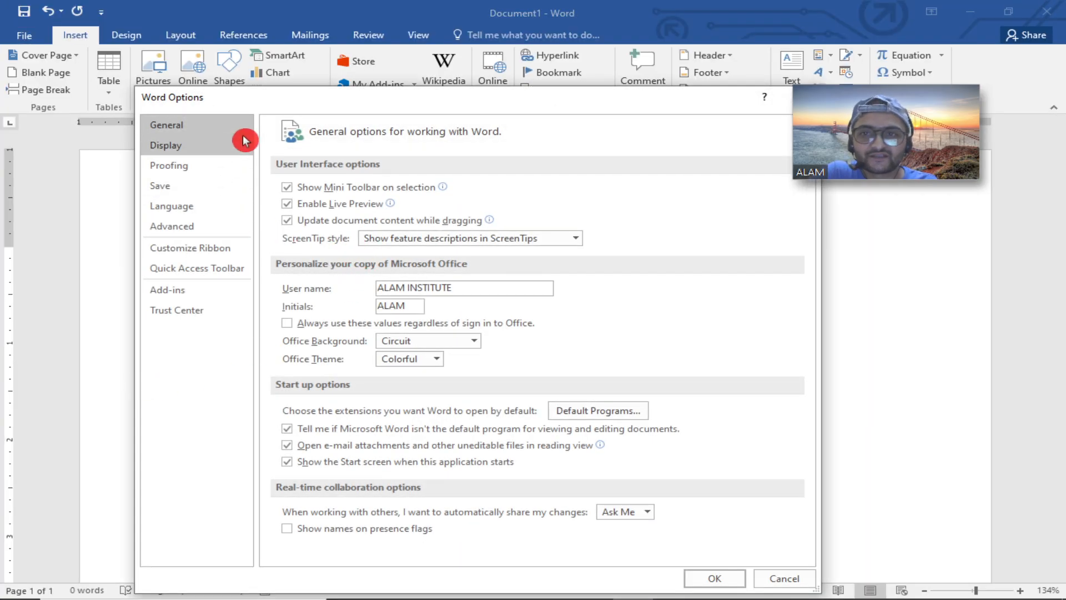
pyautogui.click(186, 236)
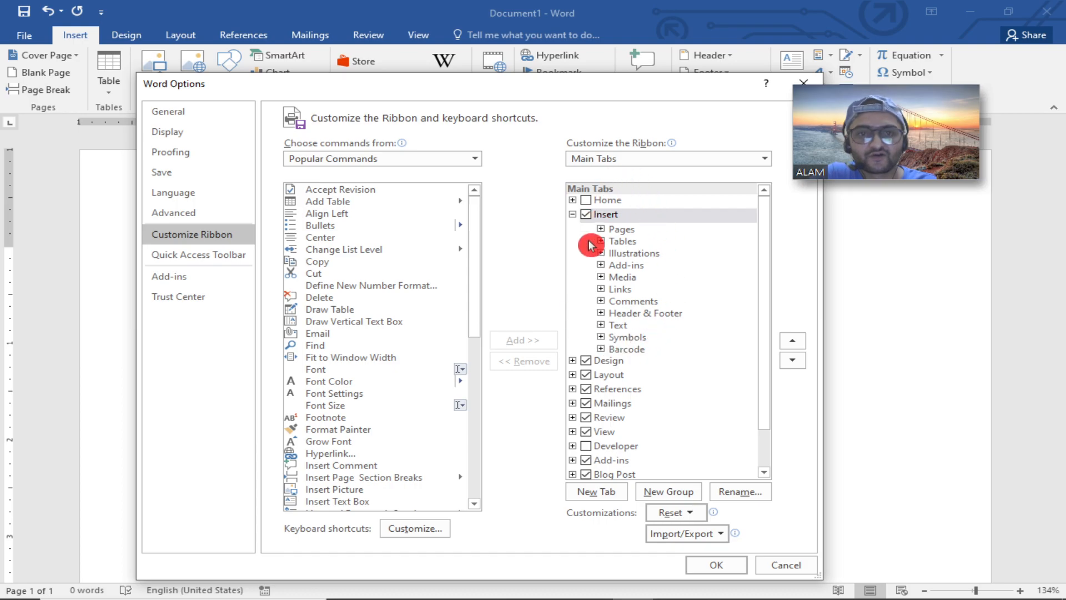
pyautogui.click(585, 200)
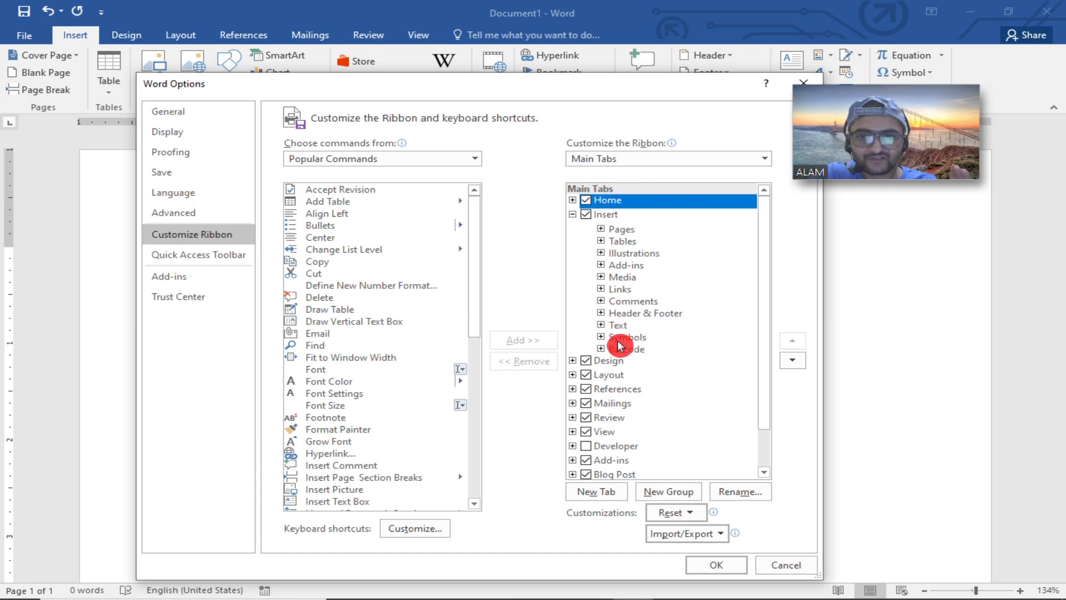
pyautogui.click(573, 200)
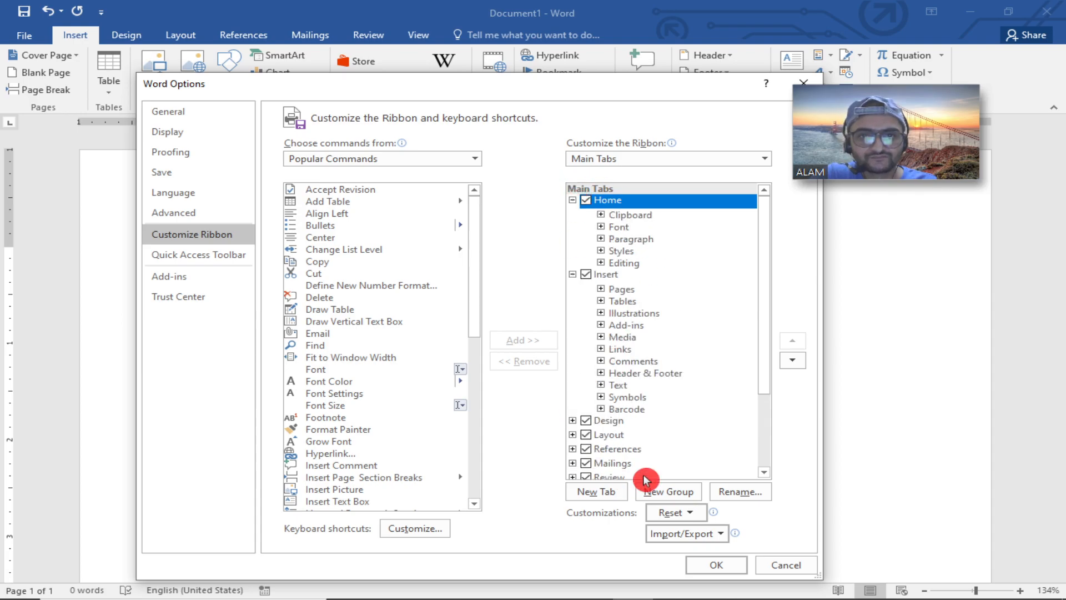
pyautogui.click(600, 214)
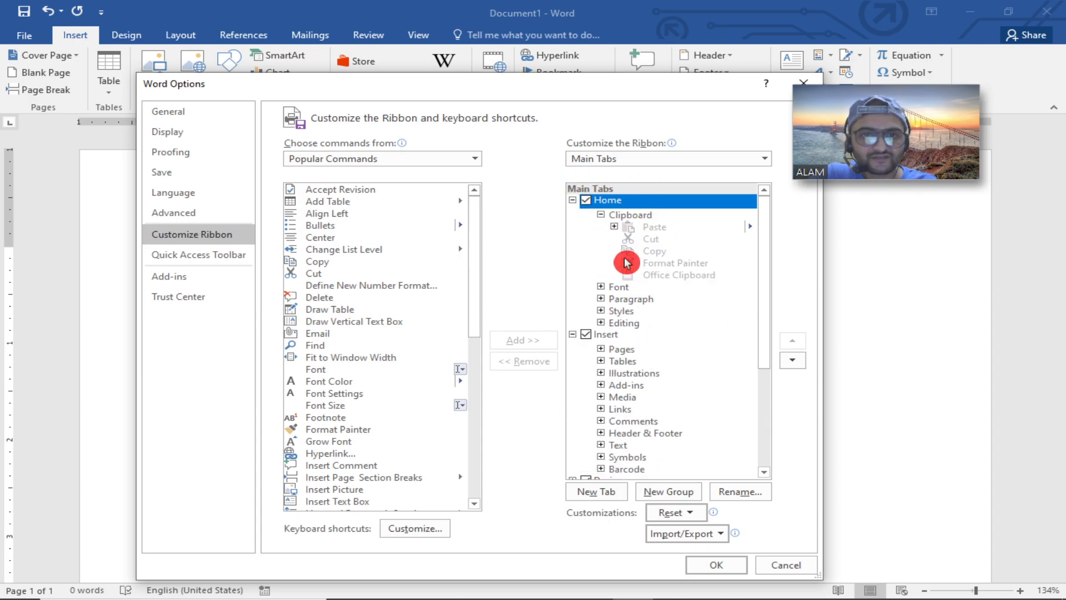
pyautogui.click(600, 215)
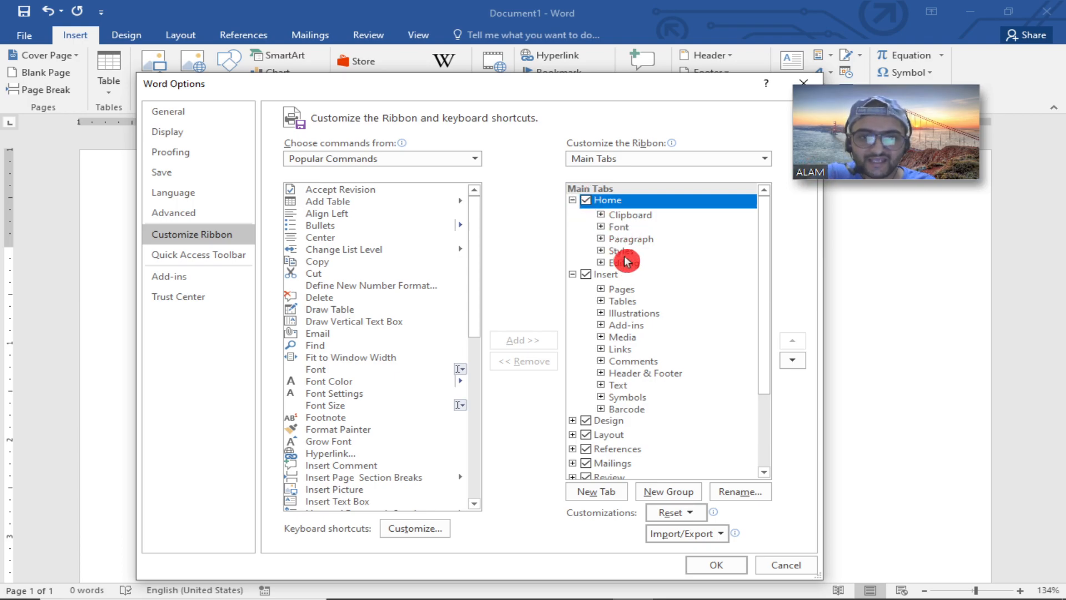
# Enable the Developer tab in the main tabs list and apply the change.
pyautogui.scroll(-1, 766, 339)
pyautogui.moveTo(767, 340); pyautogui.dragTo(766, 440)
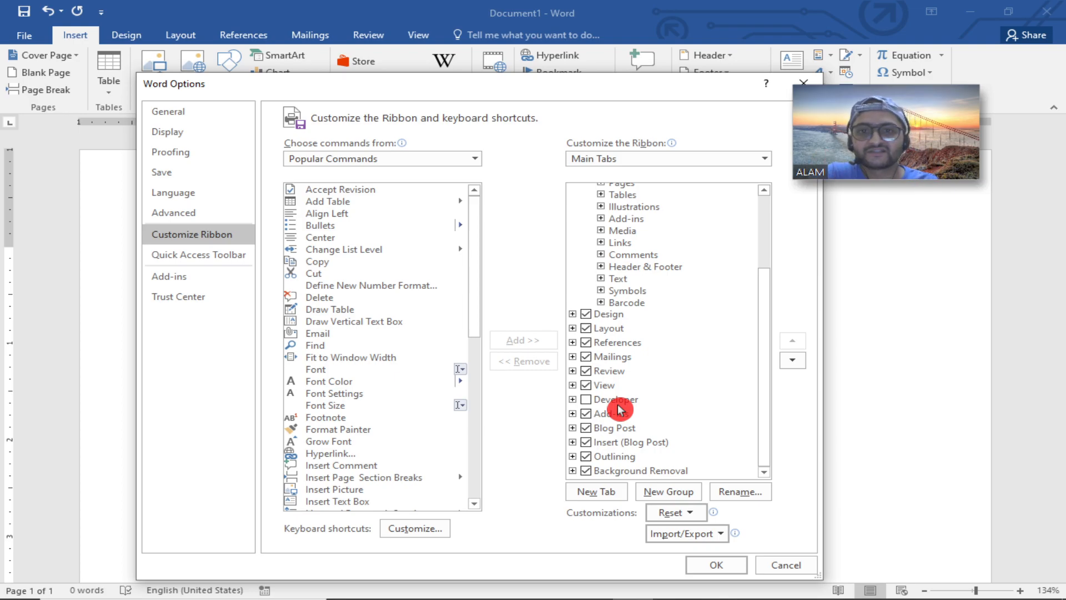
pyautogui.click(586, 400)
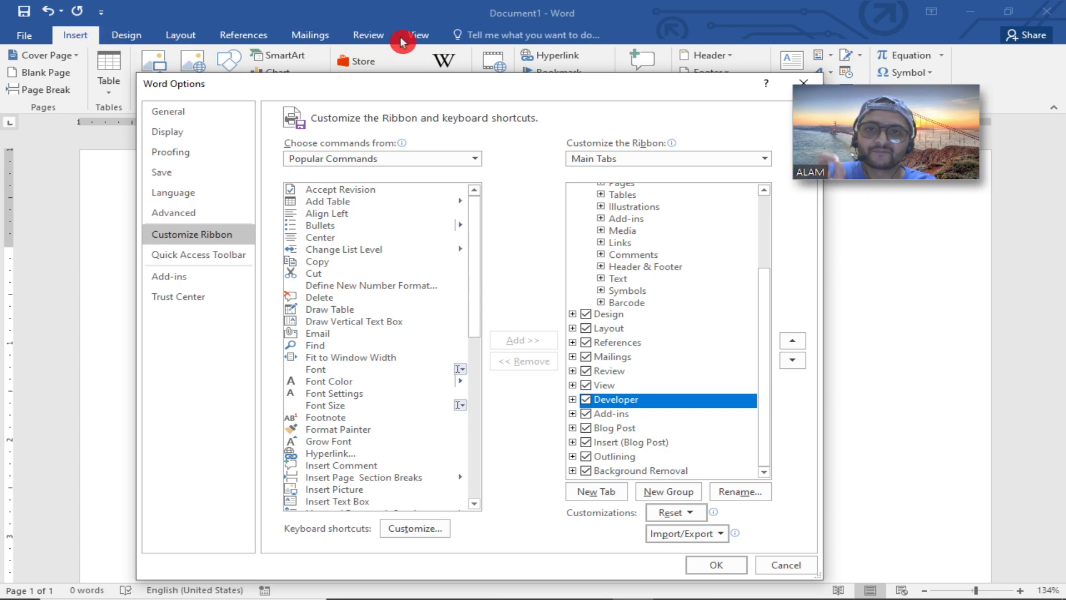
pyautogui.click(711, 571)
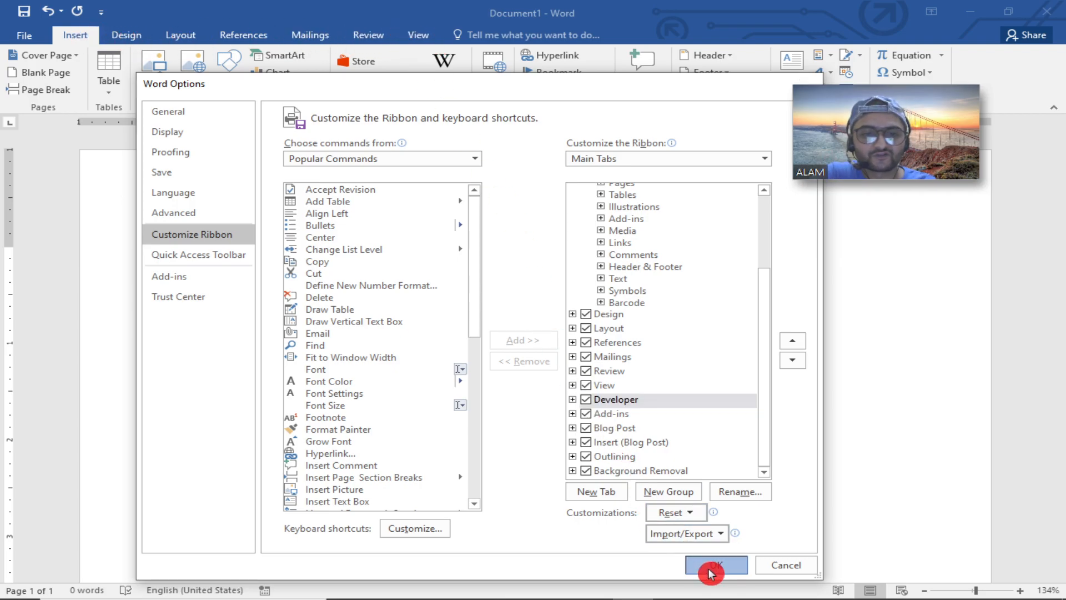
# Open the Developer tab and examine its Visual Basic and Macros tools.
pyautogui.click(139, 38)
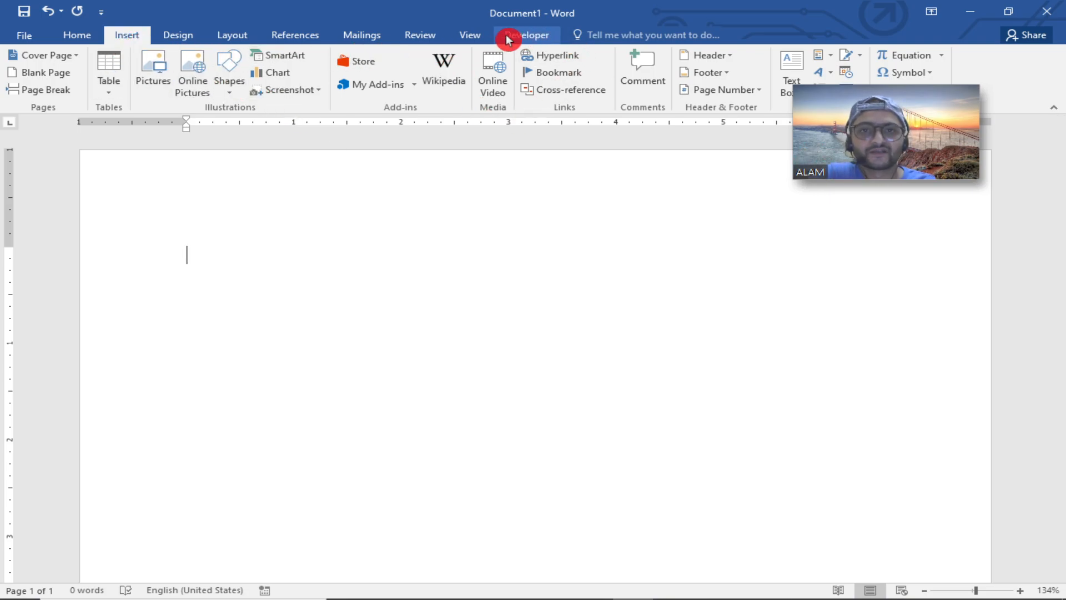
pyautogui.click(524, 35)
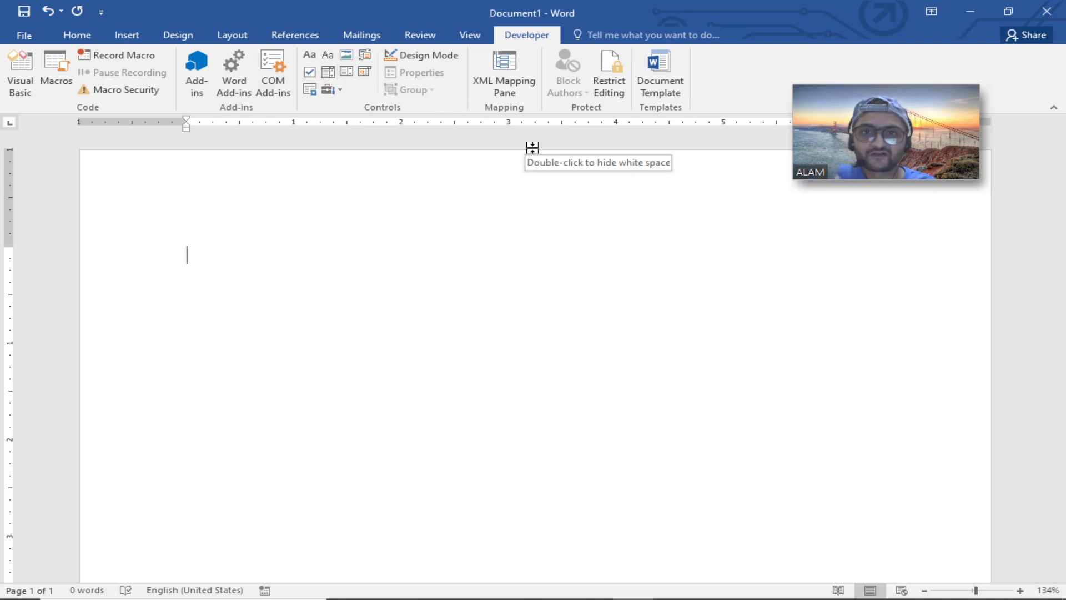
pyautogui.click(32, 85)
pyautogui.click(68, 74)
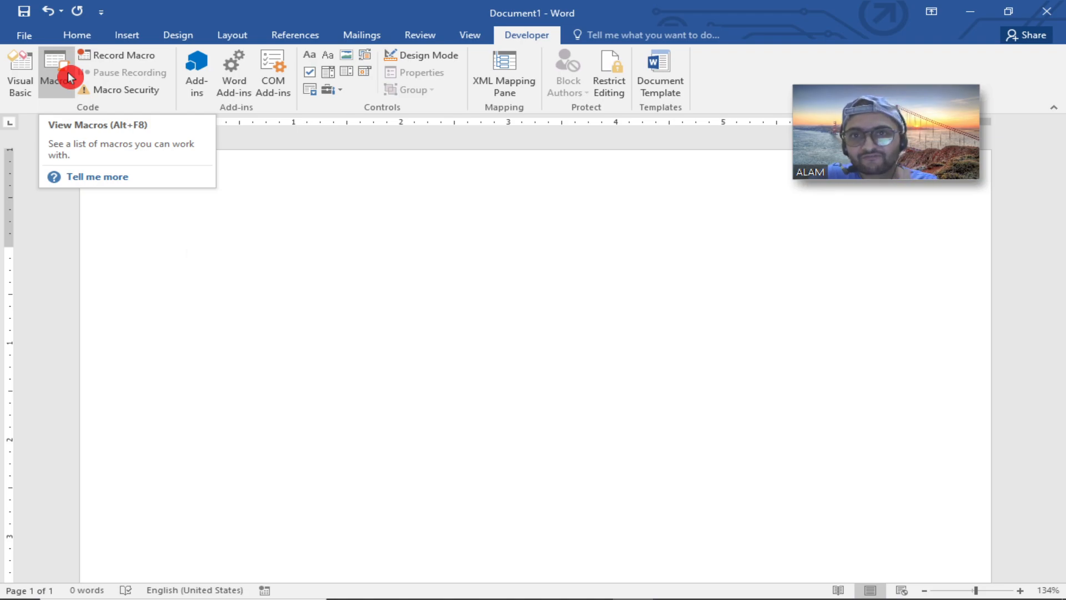
# Open ribbon customization in Word Options and uncheck the Developer tab.
pyautogui.click(27, 37)
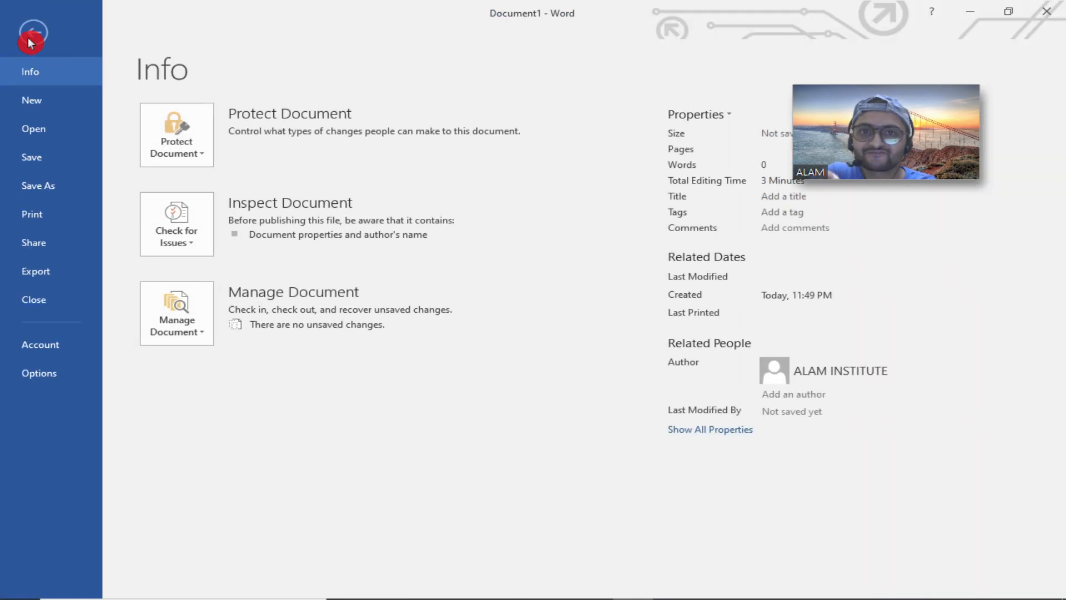
pyautogui.click(34, 372)
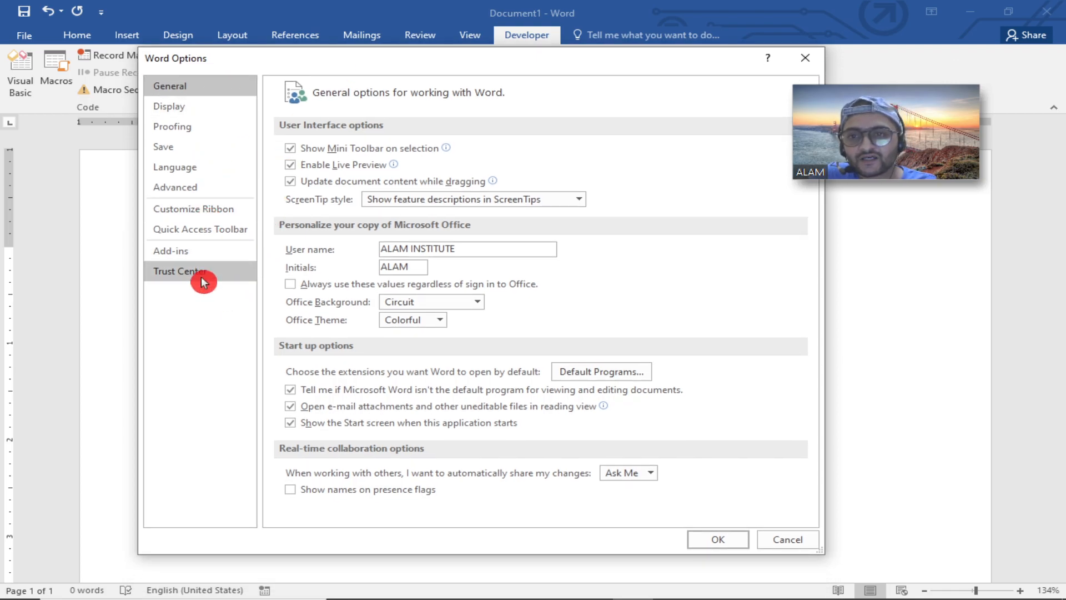
pyautogui.click(211, 220)
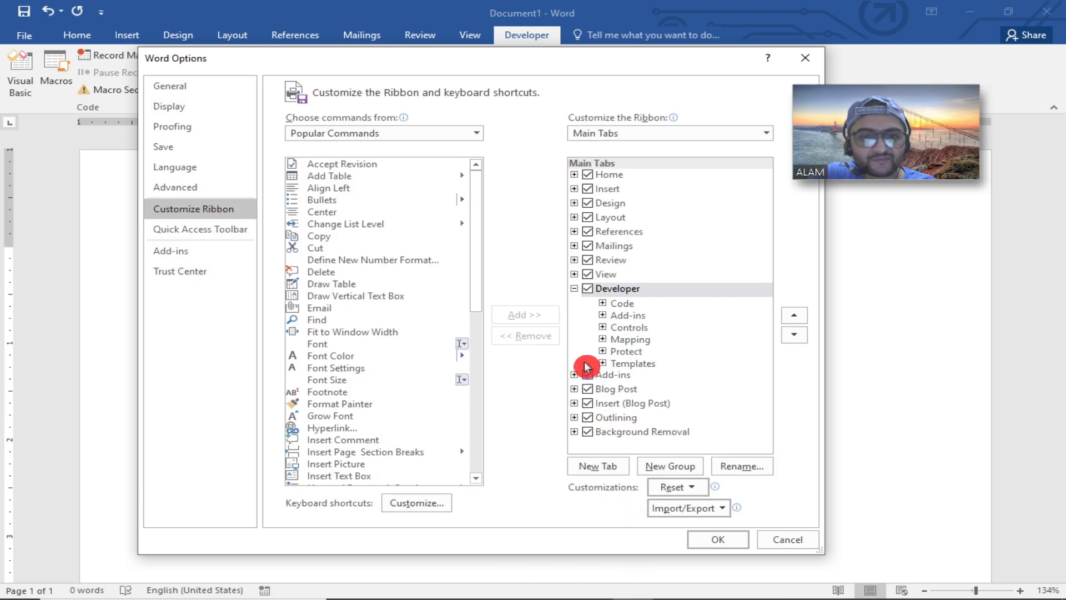
pyautogui.click(587, 288)
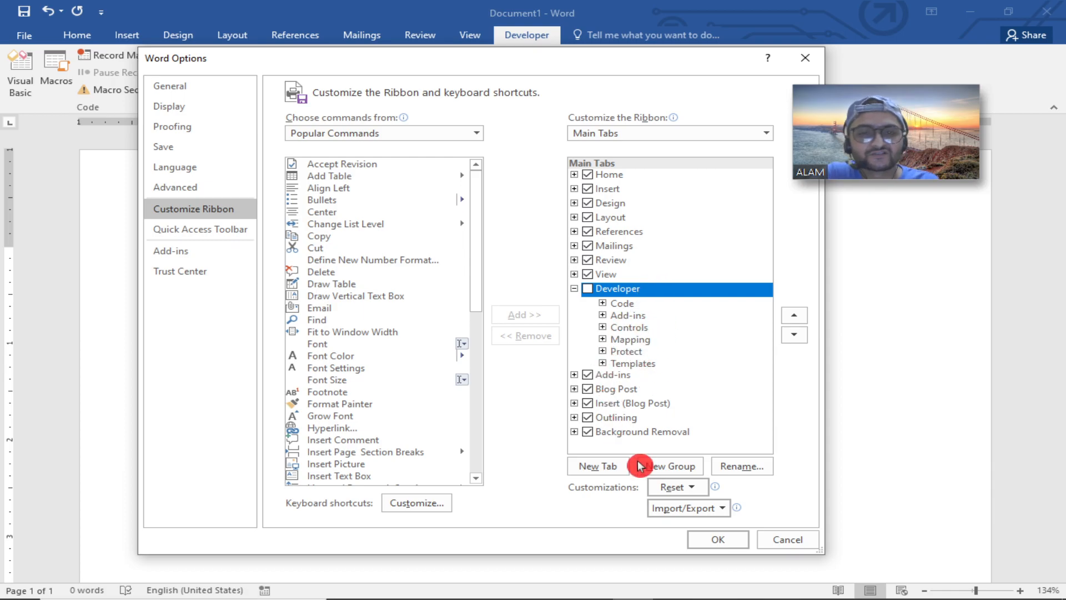
# Move the Insert tab above Home in the main tabs list and apply the changes.
pyautogui.click(609, 189)
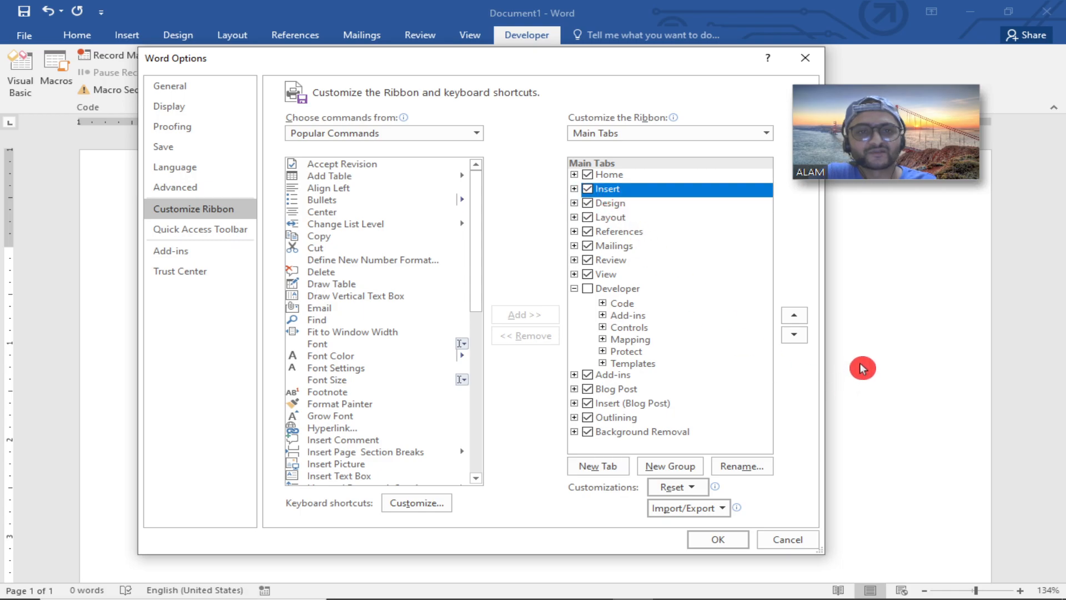
pyautogui.click(798, 316)
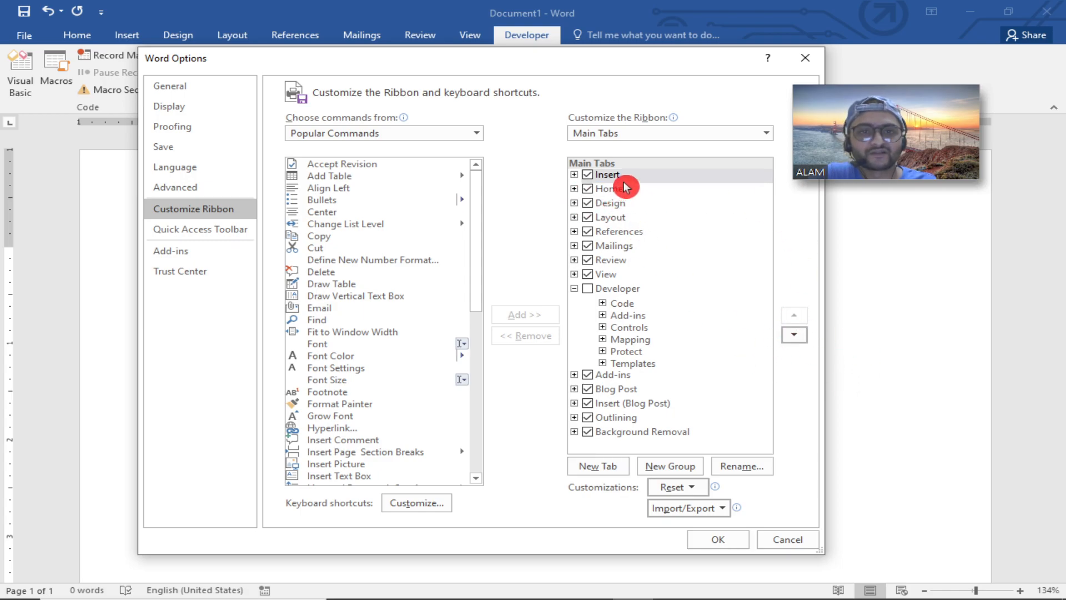
pyautogui.click(718, 539)
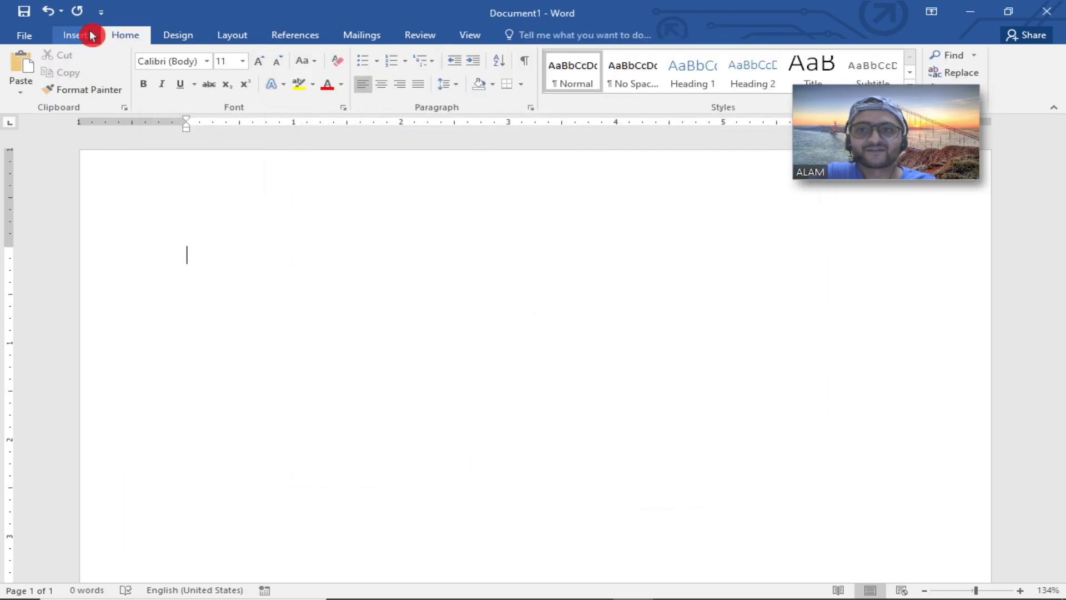
# Reopen the ribbon customization and move the Insert tab back down below Home.
pyautogui.click(24, 35)
pyautogui.click(39, 369)
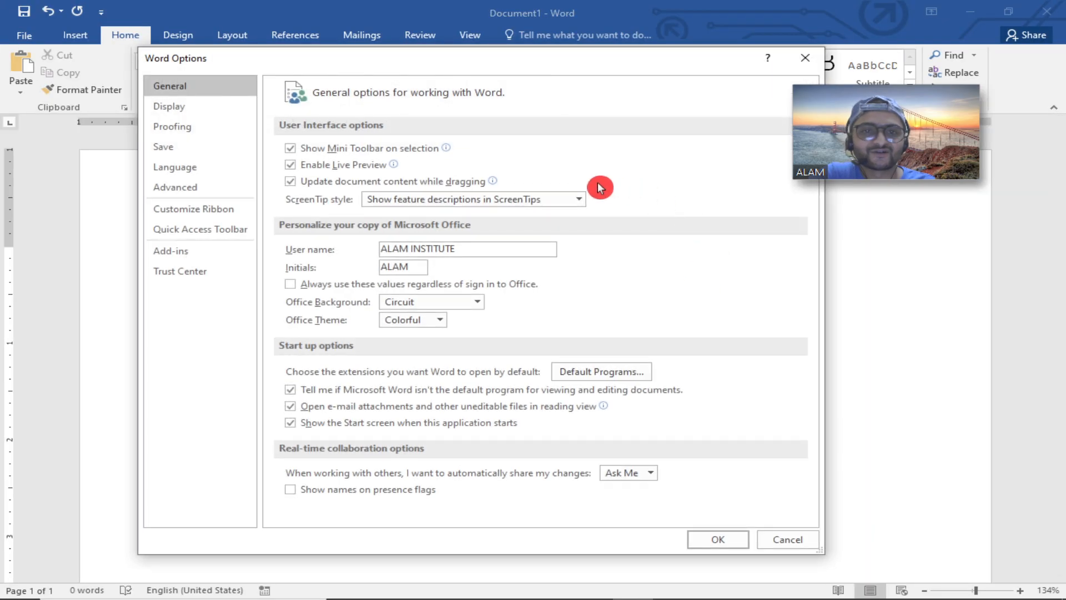
pyautogui.click(192, 208)
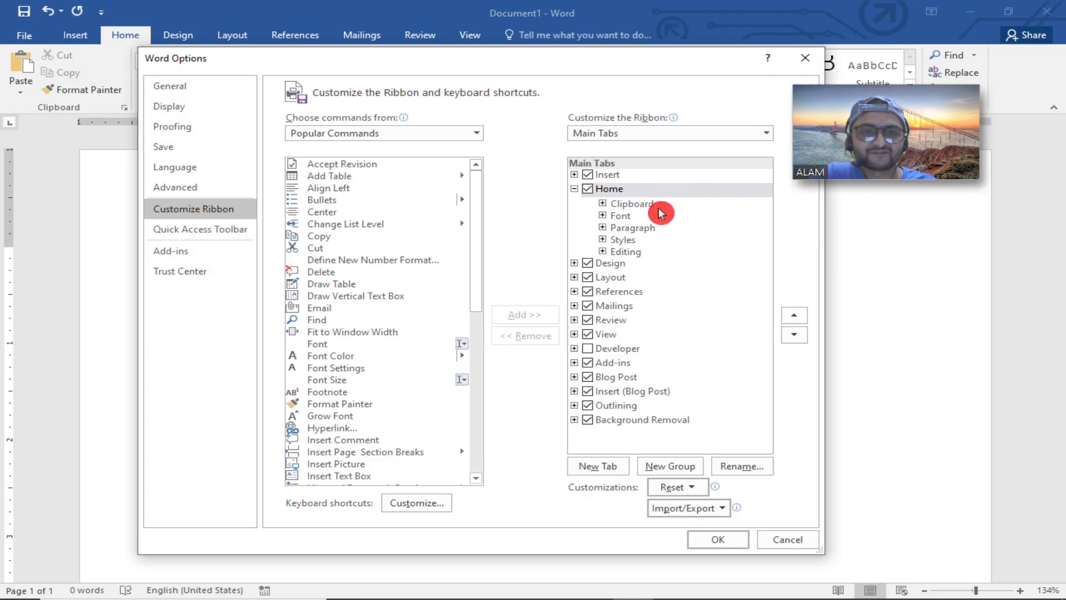
pyautogui.click(631, 174)
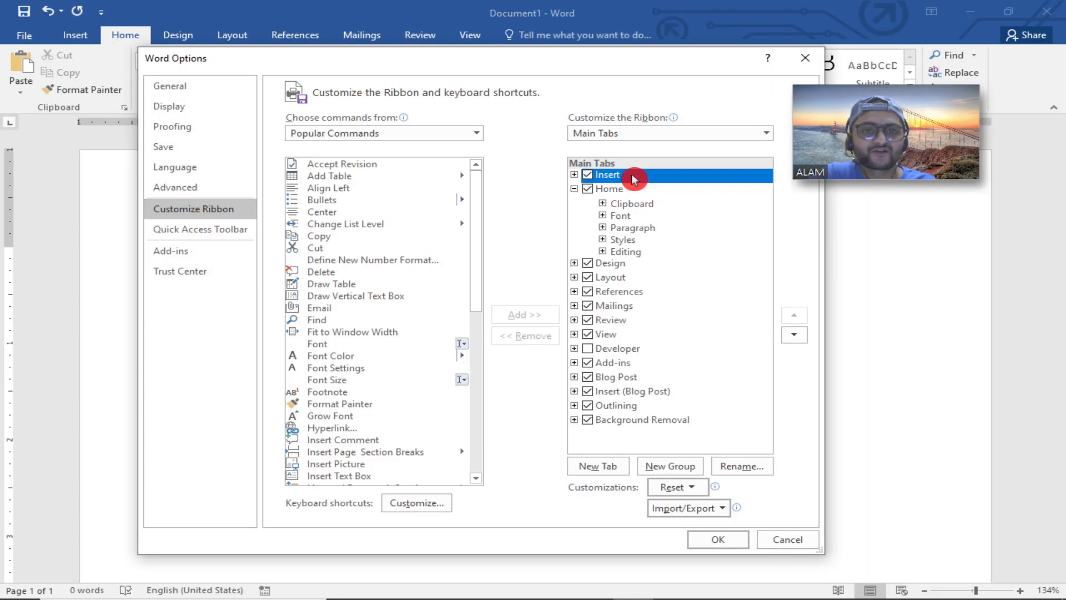
pyautogui.click(793, 335)
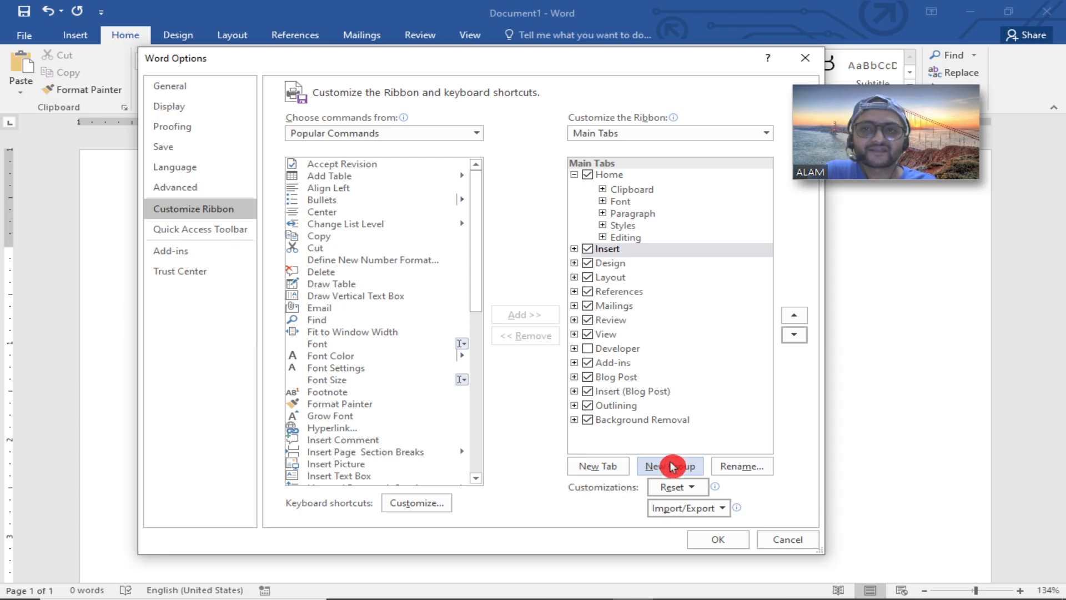
# Add a new custom tab below Insert and rename it ALAM.
pyautogui.click(596, 465)
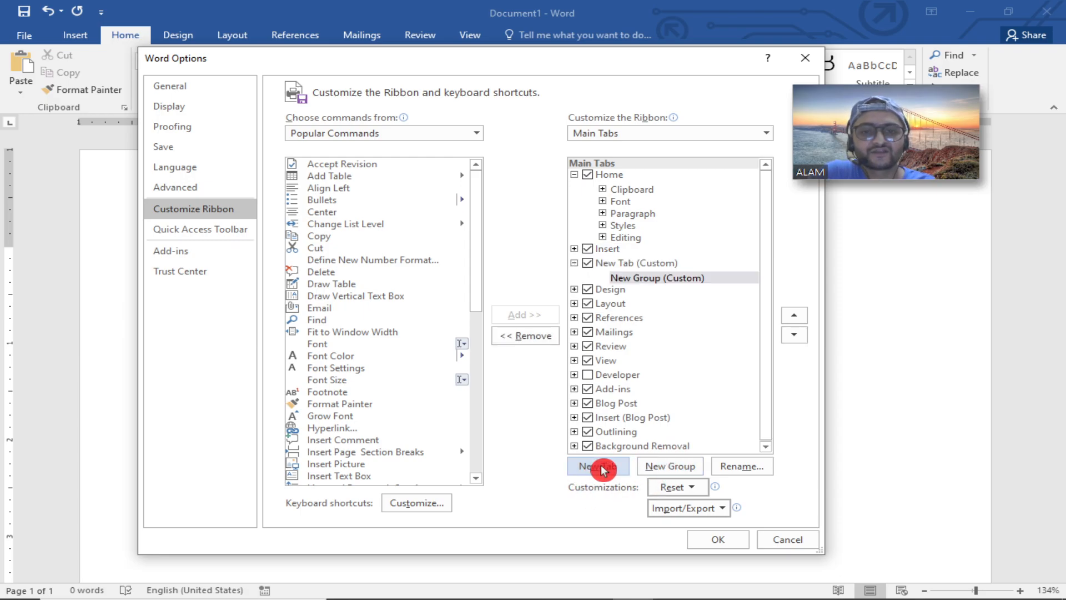
pyautogui.click(634, 264)
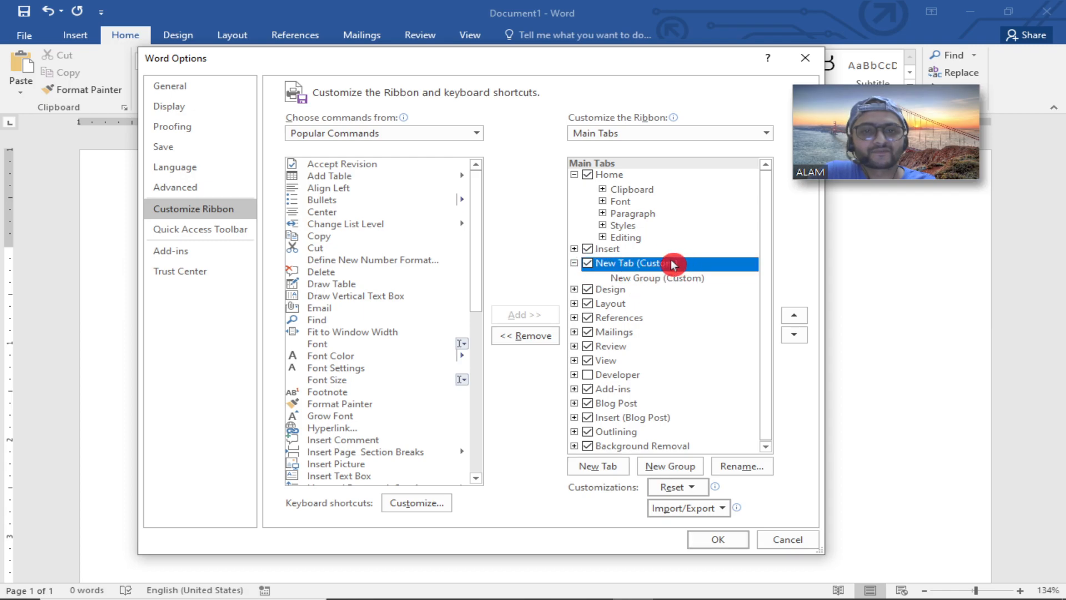
pyautogui.rightClick(643, 268)
pyautogui.click(639, 263)
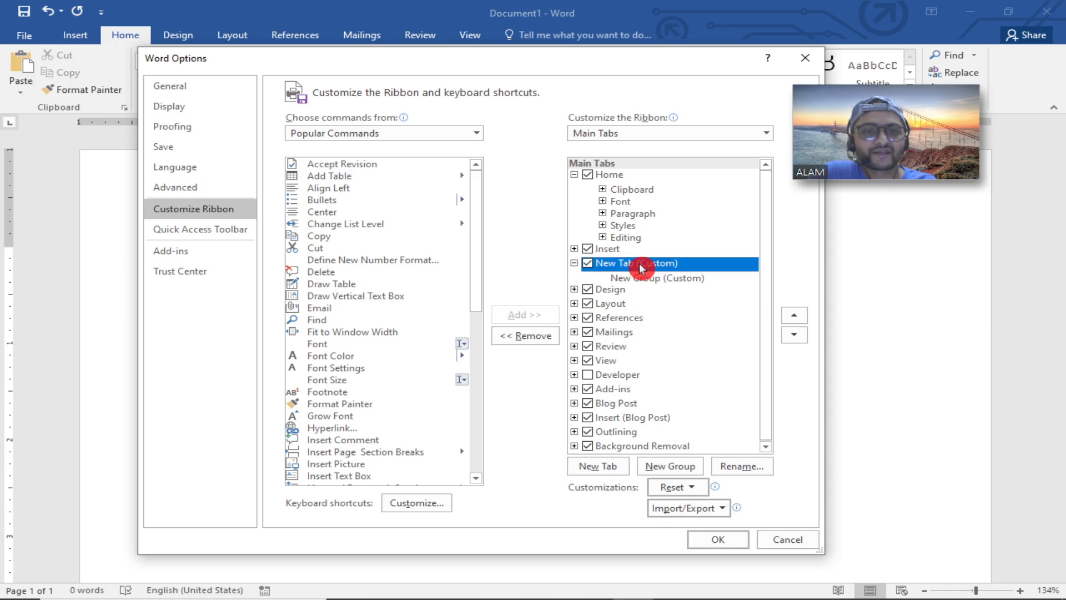
pyautogui.rightClick(640, 263)
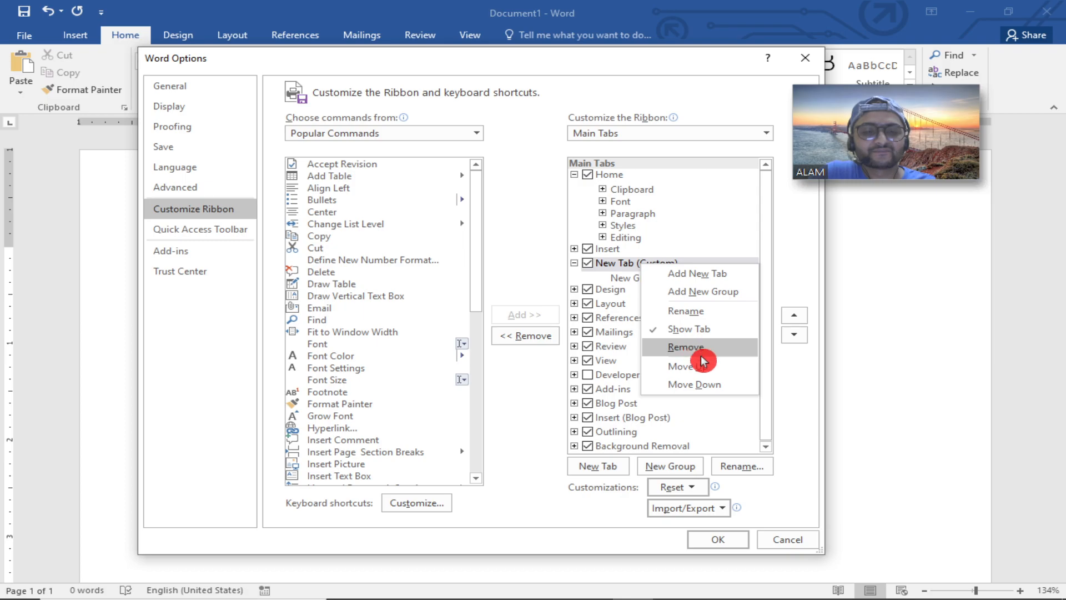
pyautogui.click(693, 310)
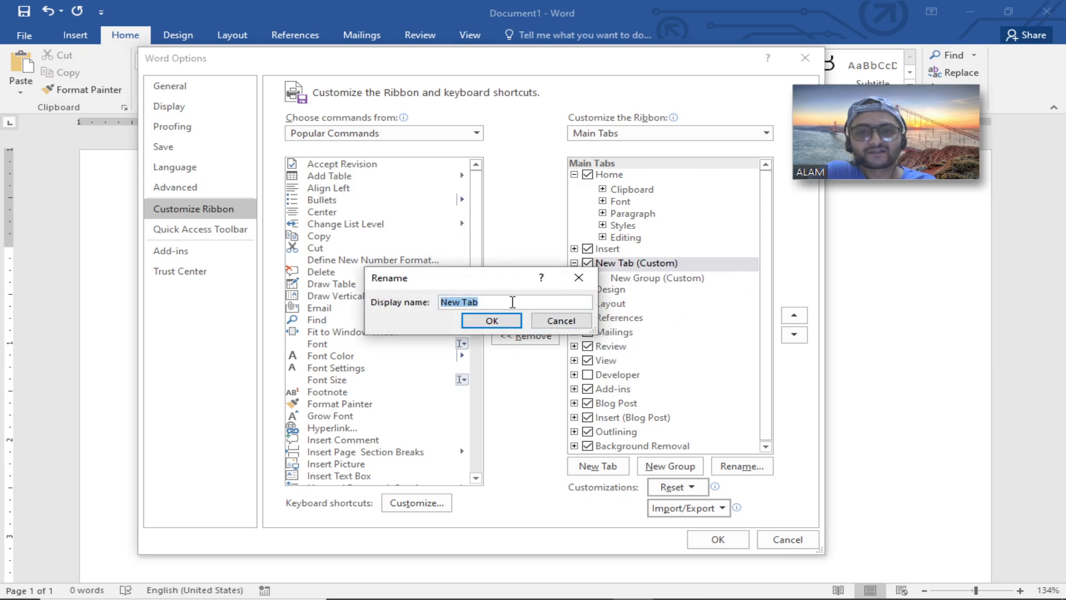
pyautogui.write('alam')
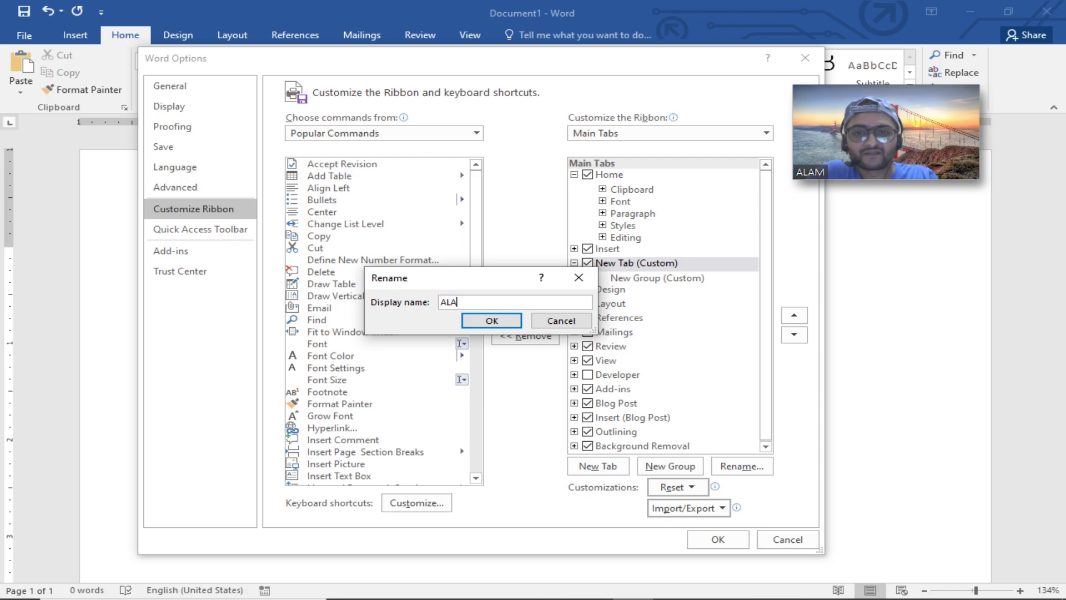
pyautogui.click(476, 325)
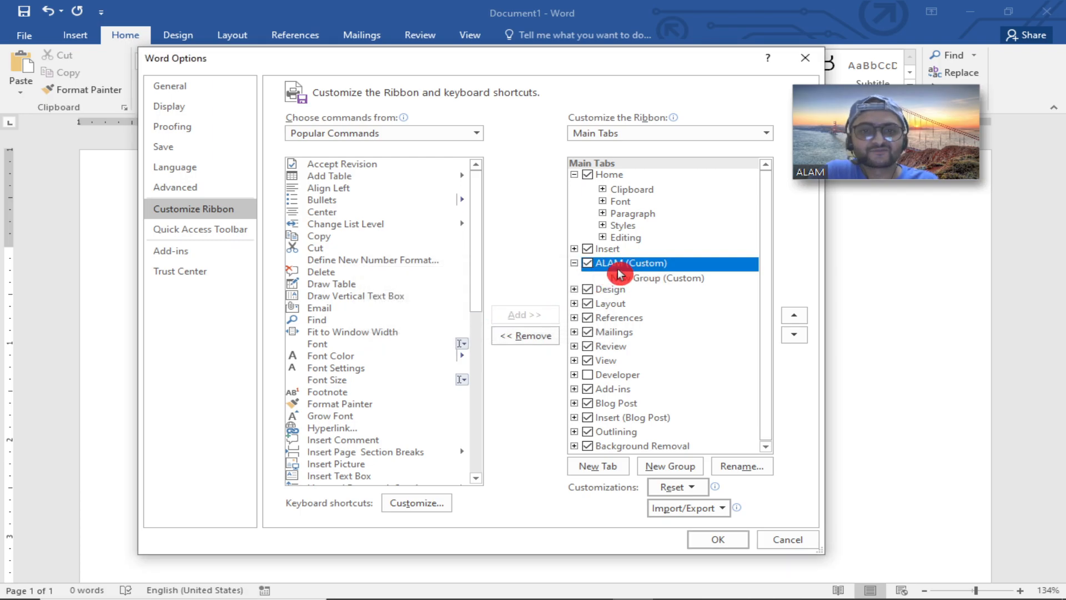
# Add the Open command from Popular Commands to the ALAM tab's new custom group.
pyautogui.click(627, 279)
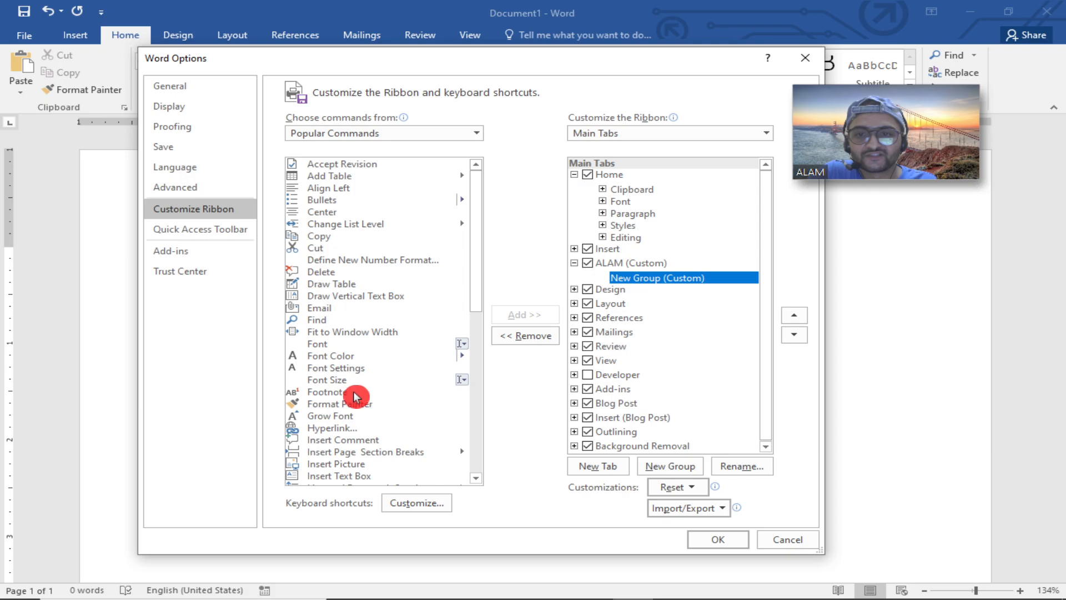
pyautogui.scroll(-1, 344, 381)
pyautogui.moveTo(476, 286); pyautogui.dragTo(487, 414)
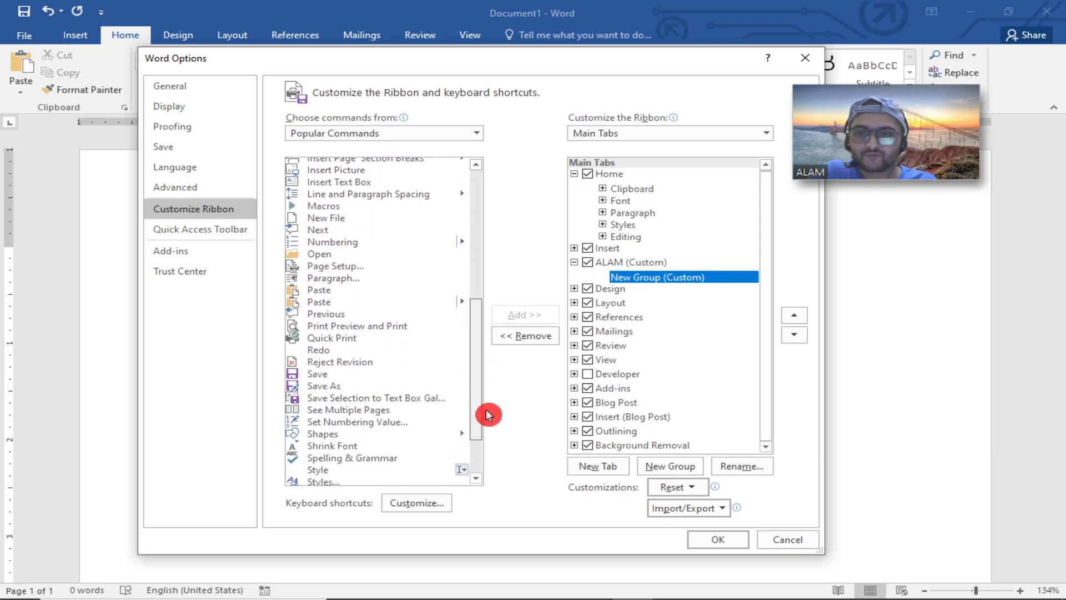
pyautogui.click(324, 254)
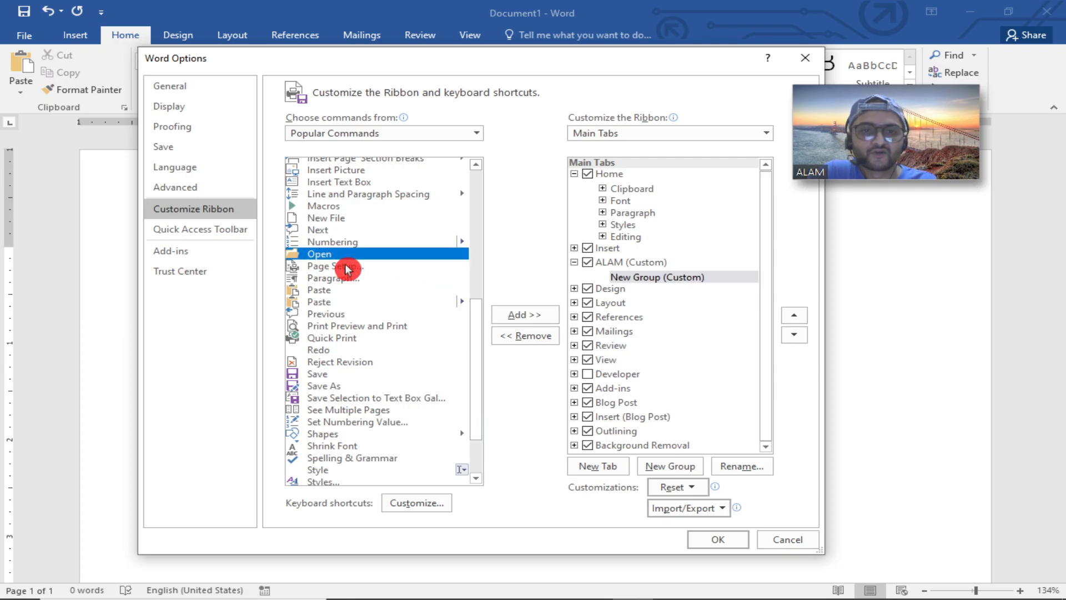
pyautogui.click(515, 314)
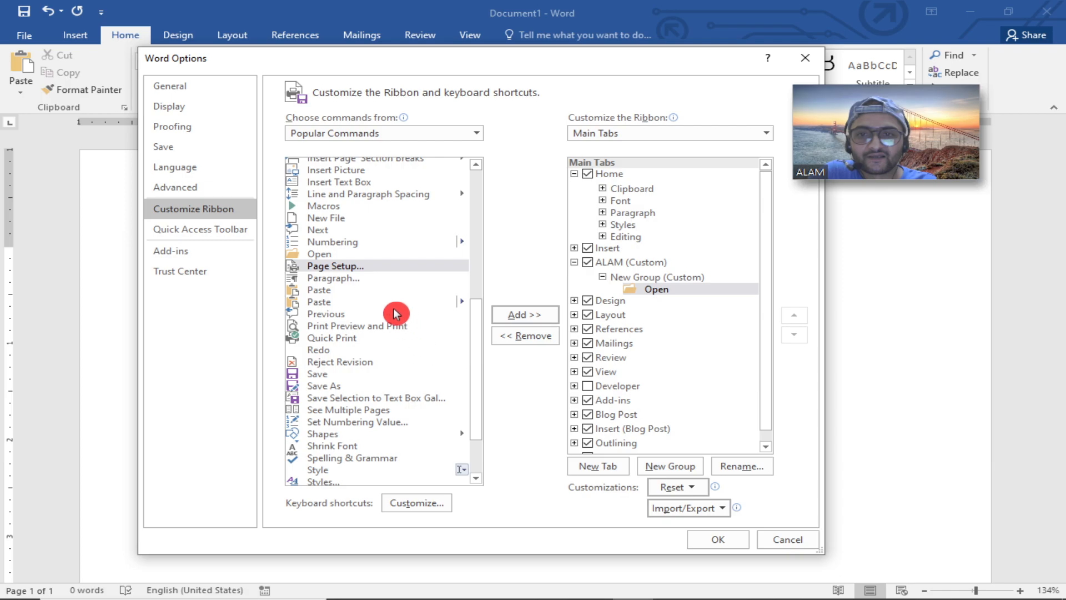
# Add the Paragraph and Save commands to the same custom group and apply the changes.
pyautogui.click(344, 278)
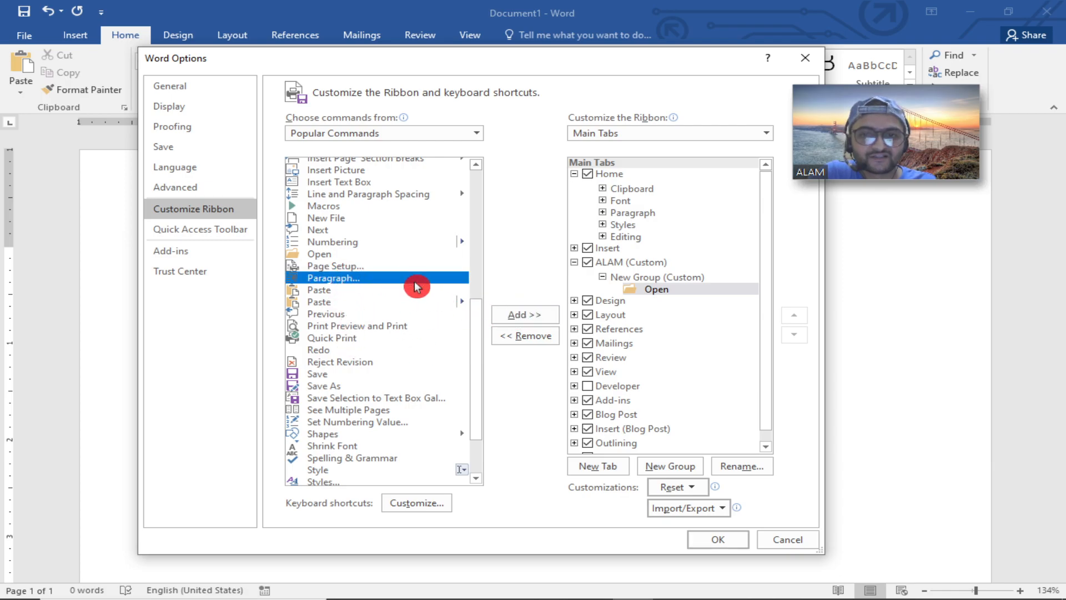
pyautogui.click(533, 314)
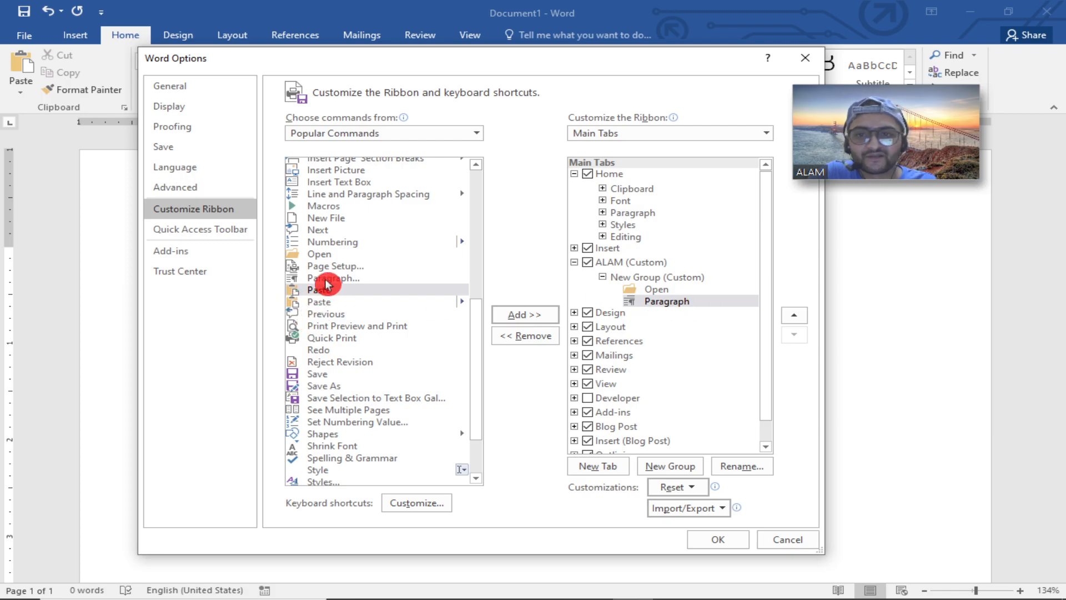
pyautogui.click(344, 373)
pyautogui.click(516, 314)
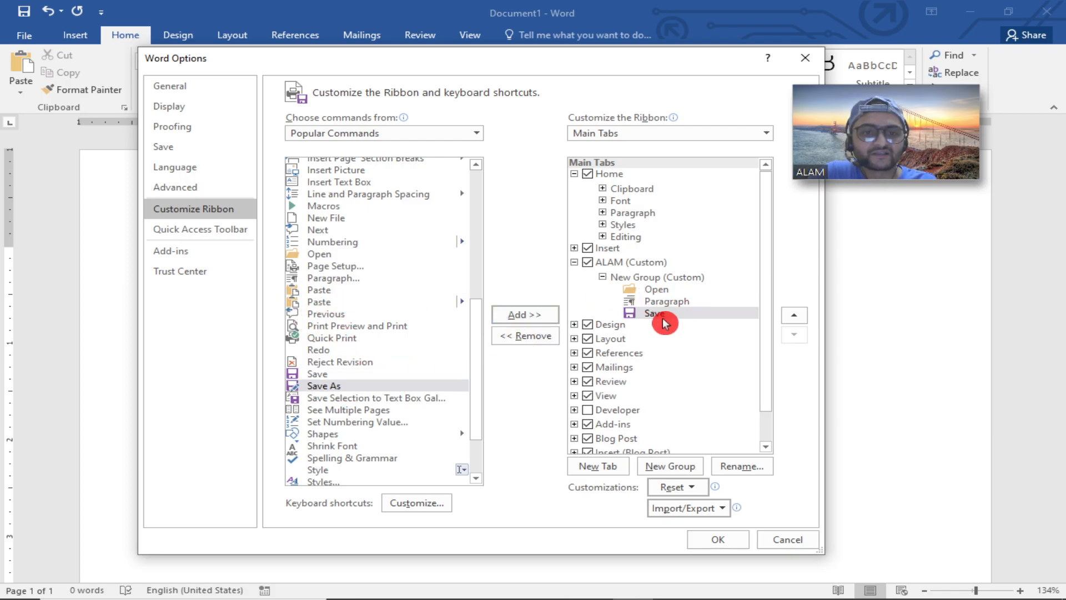
pyautogui.click(718, 539)
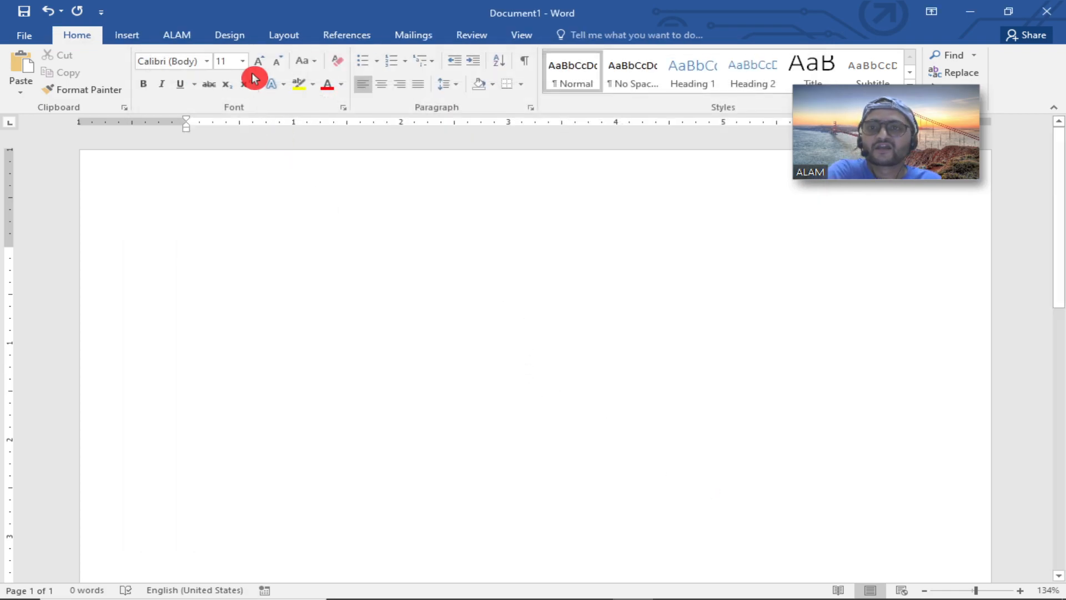
# Open the new ALAM tab to view its commands.
pyautogui.click(183, 33)
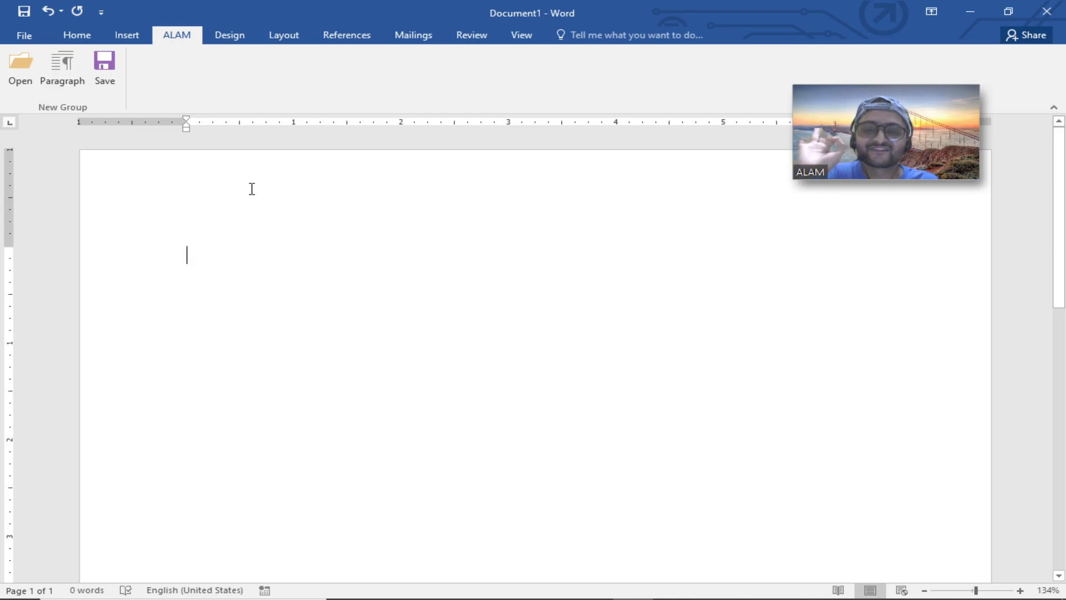
# Hide the custom ALAM tab from the ribbon in the ribbon customization settings.
pyautogui.click(20, 34)
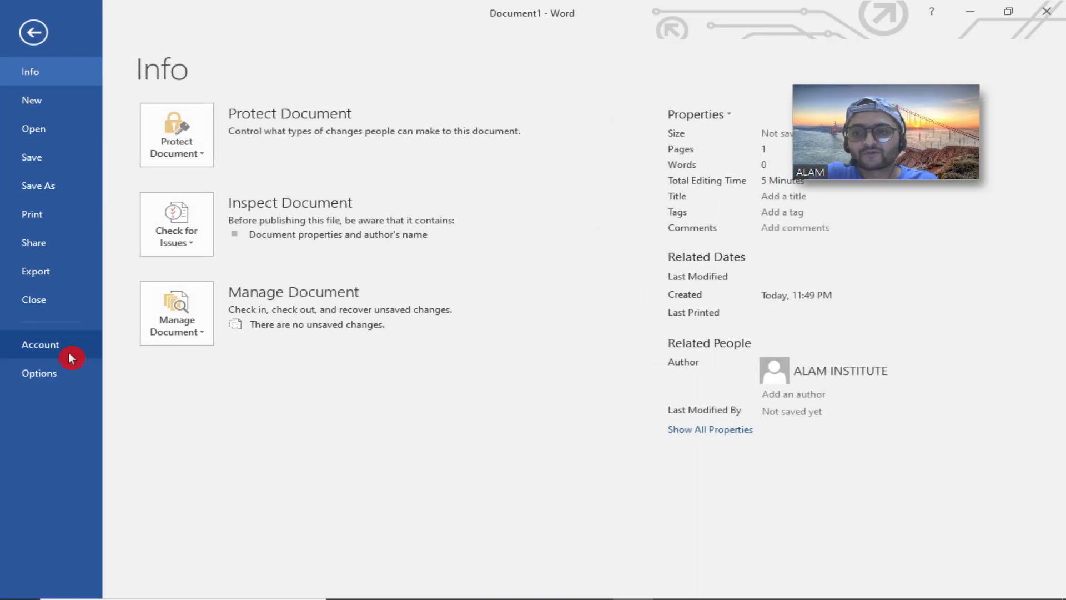
pyautogui.click(61, 371)
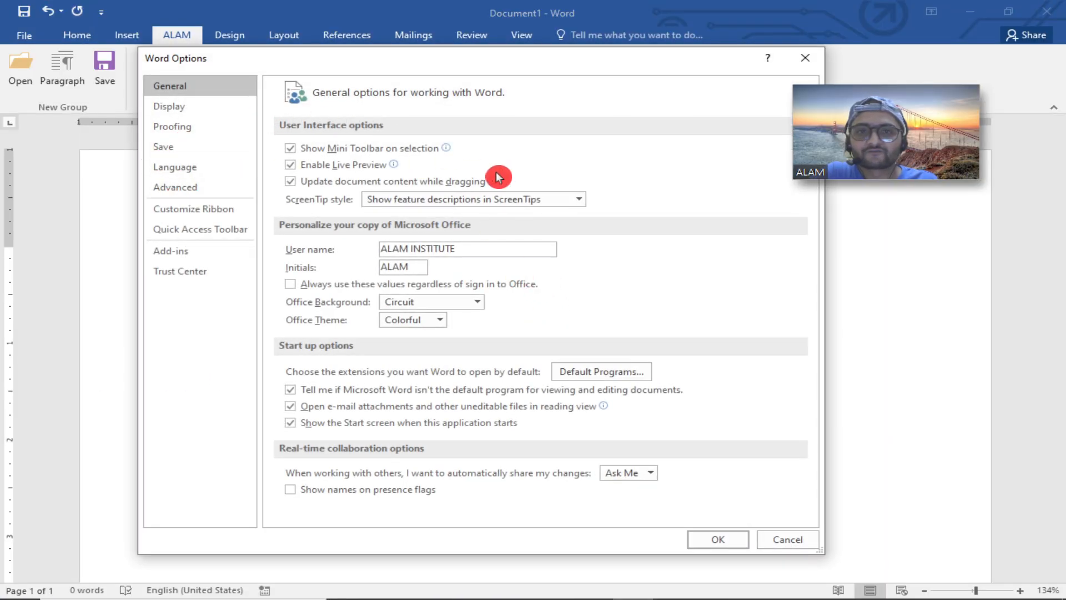
pyautogui.moveTo(560, 584)
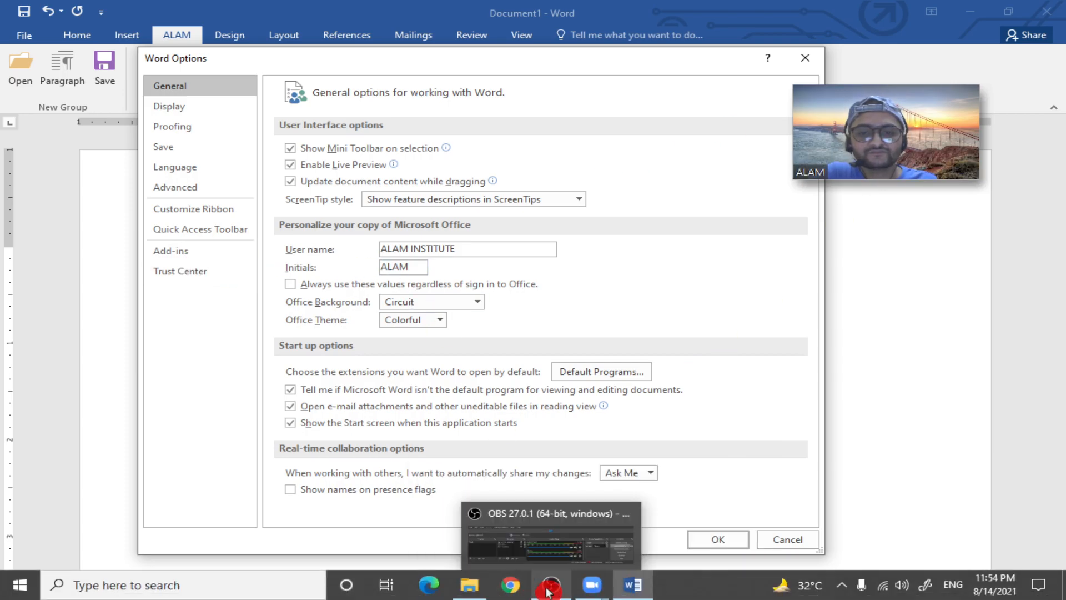
pyautogui.click(548, 590)
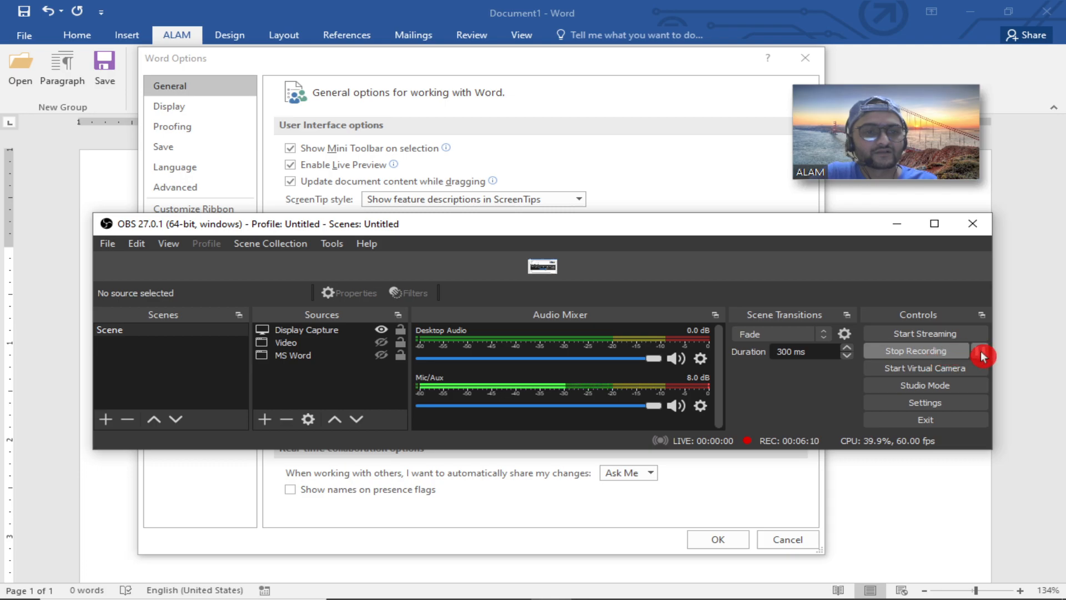
pyautogui.click(899, 225)
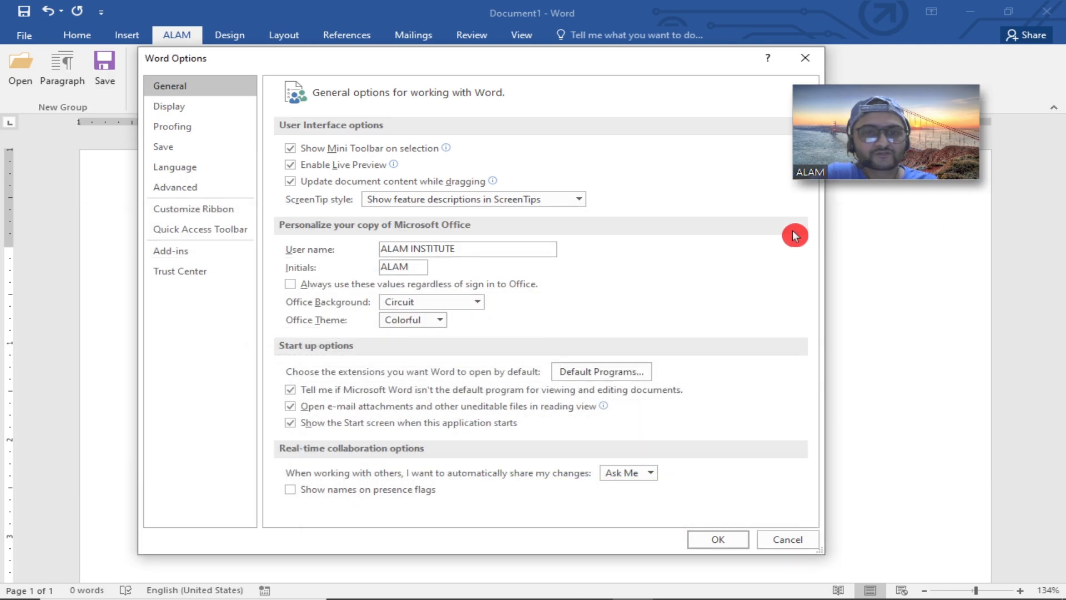
pyautogui.click(201, 210)
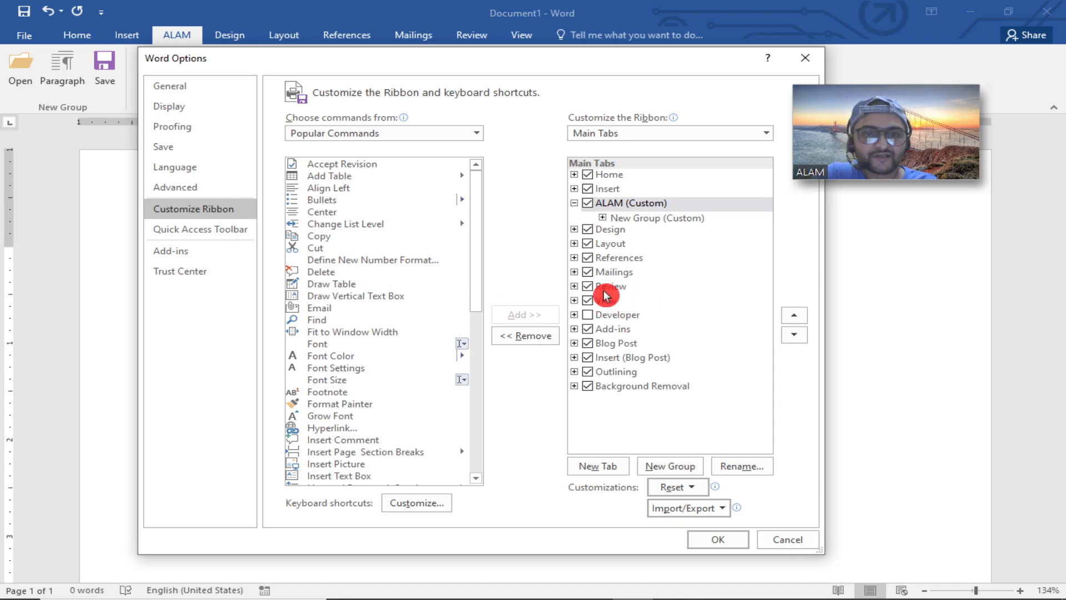
pyautogui.click(624, 204)
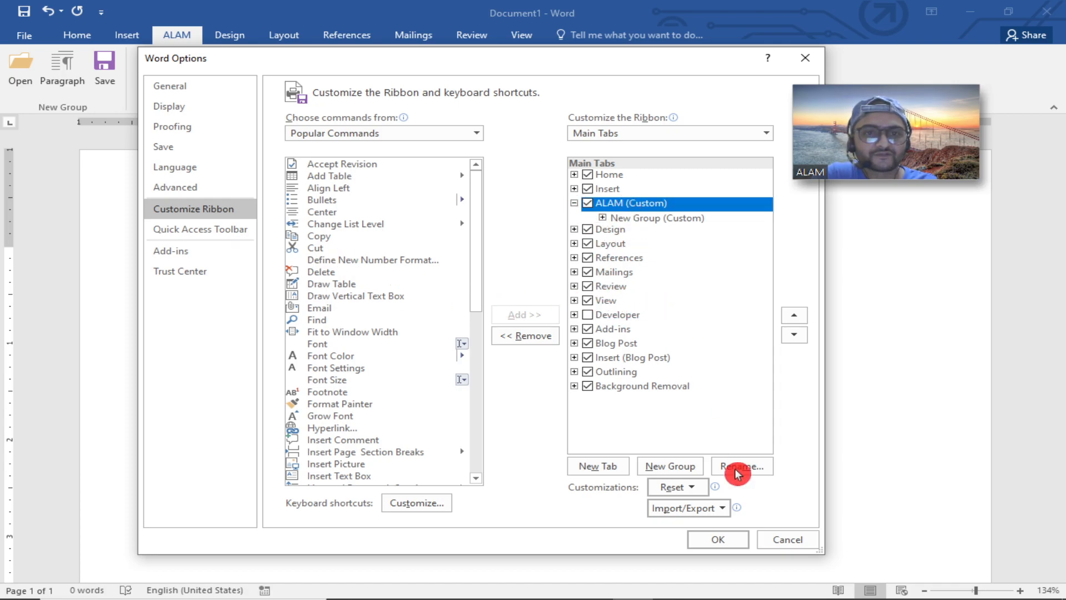
pyautogui.click(588, 203)
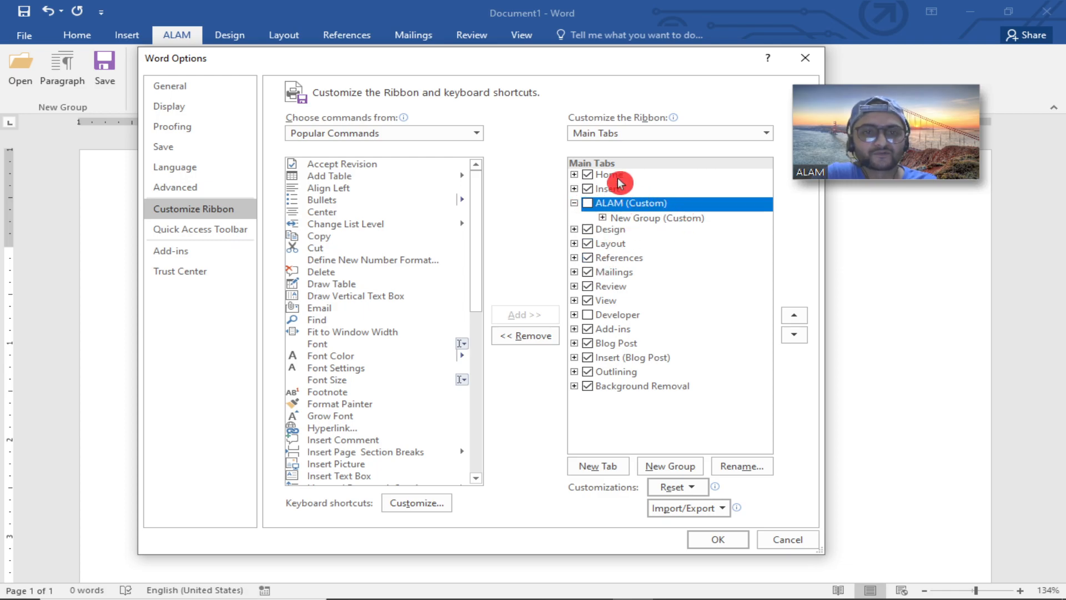
pyautogui.click(707, 544)
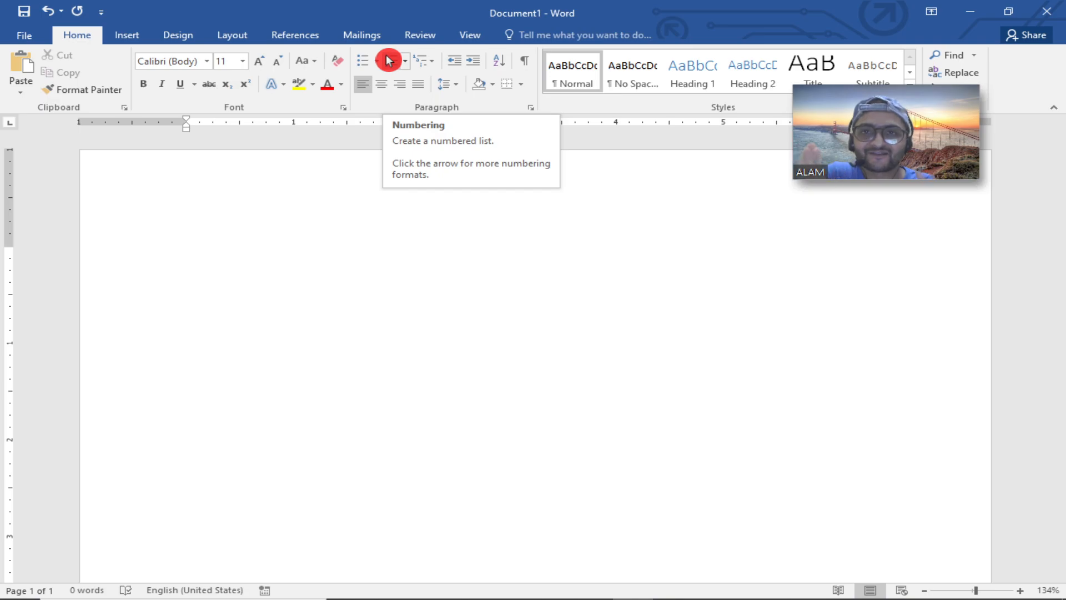
# Add the Find command from Popular Commands to the Quick Access Toolbar.
pyautogui.click(23, 35)
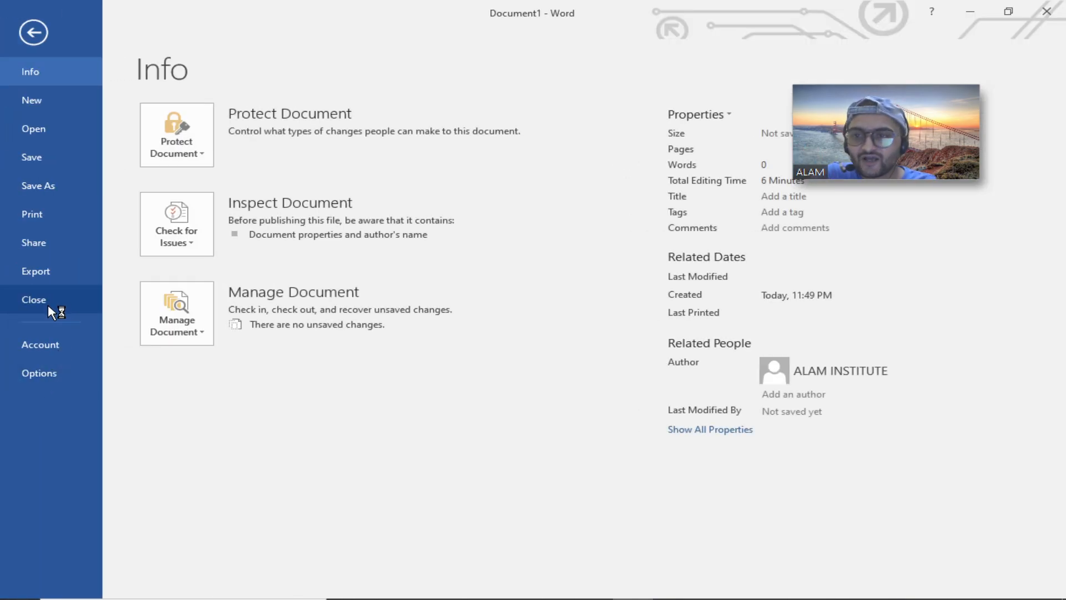
pyautogui.click(42, 373)
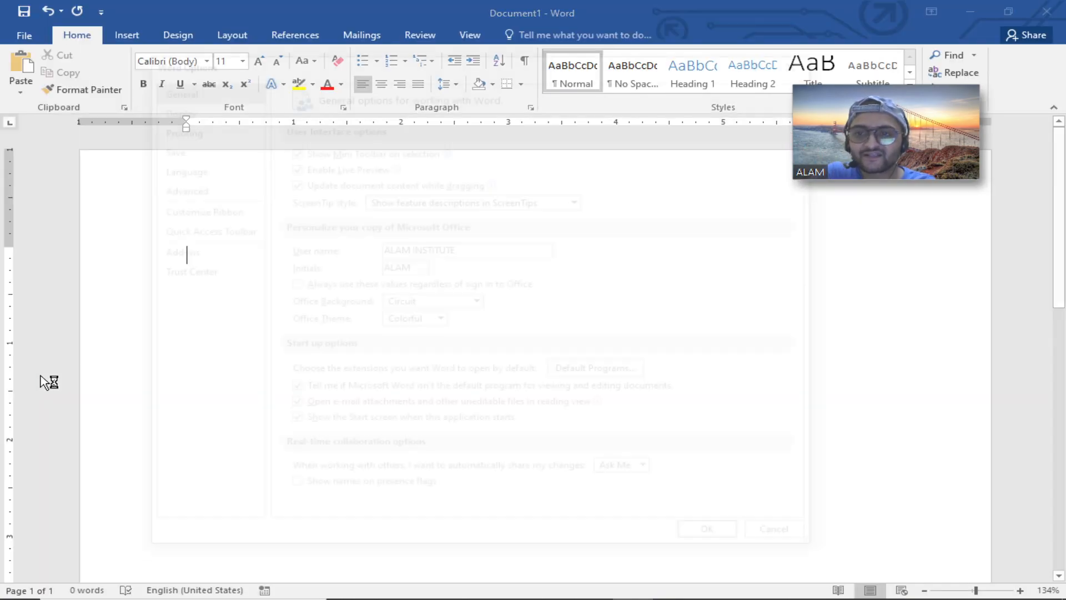
pyautogui.click(217, 209)
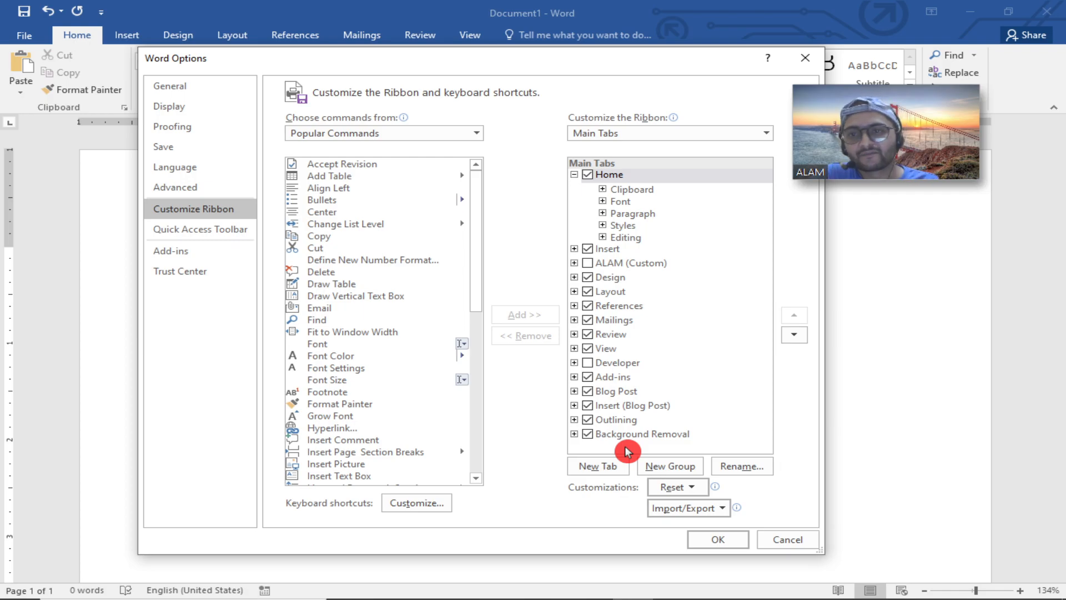
pyautogui.click(225, 227)
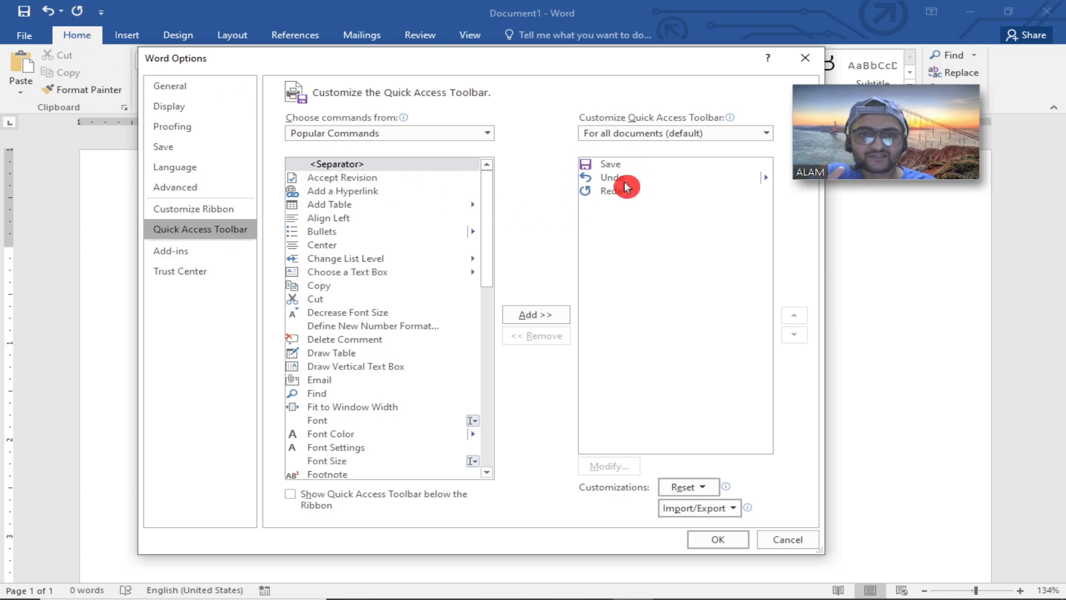
pyautogui.moveTo(489, 273); pyautogui.dragTo(488, 261)
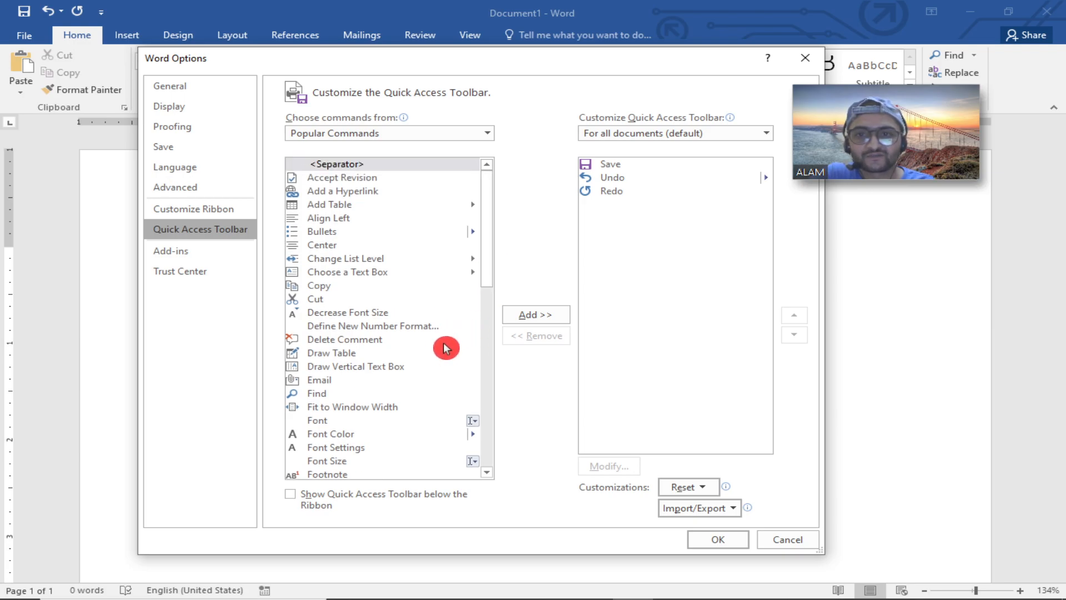
pyautogui.click(372, 338)
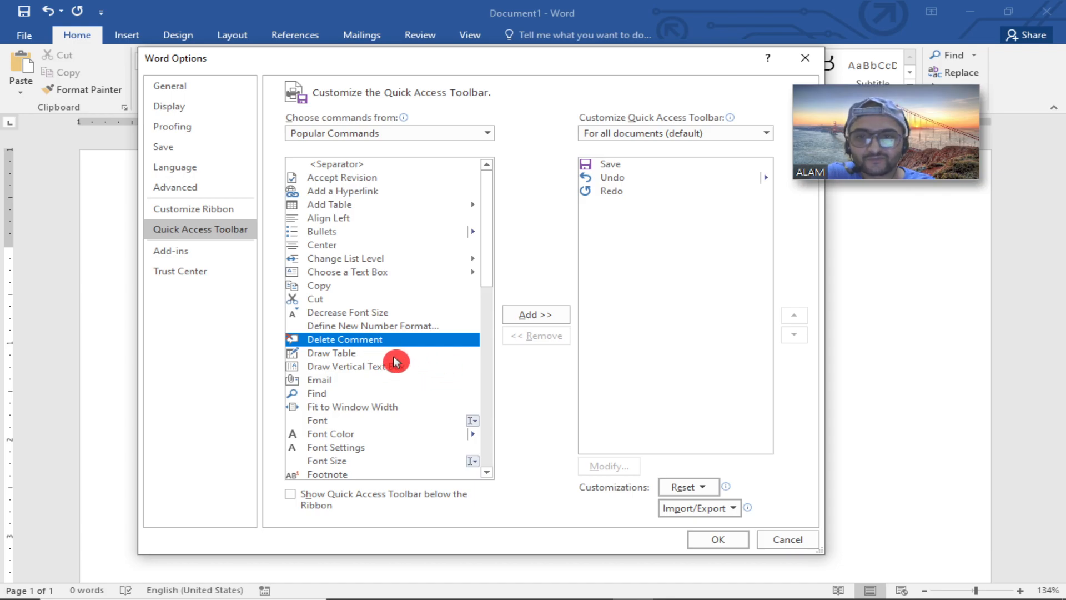
pyautogui.scroll(-2, 396, 364)
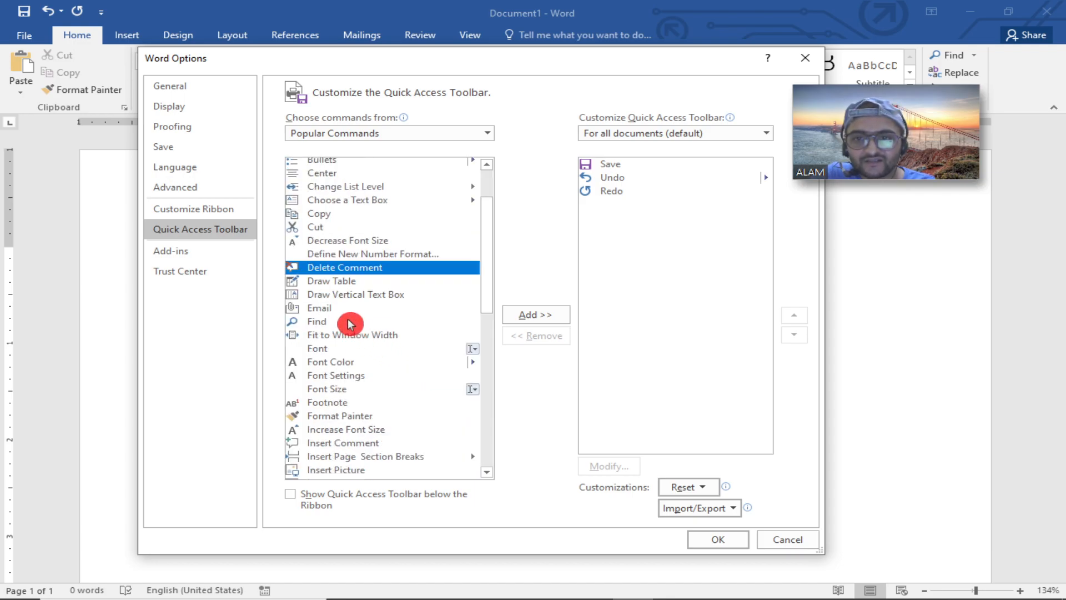
pyautogui.click(349, 322)
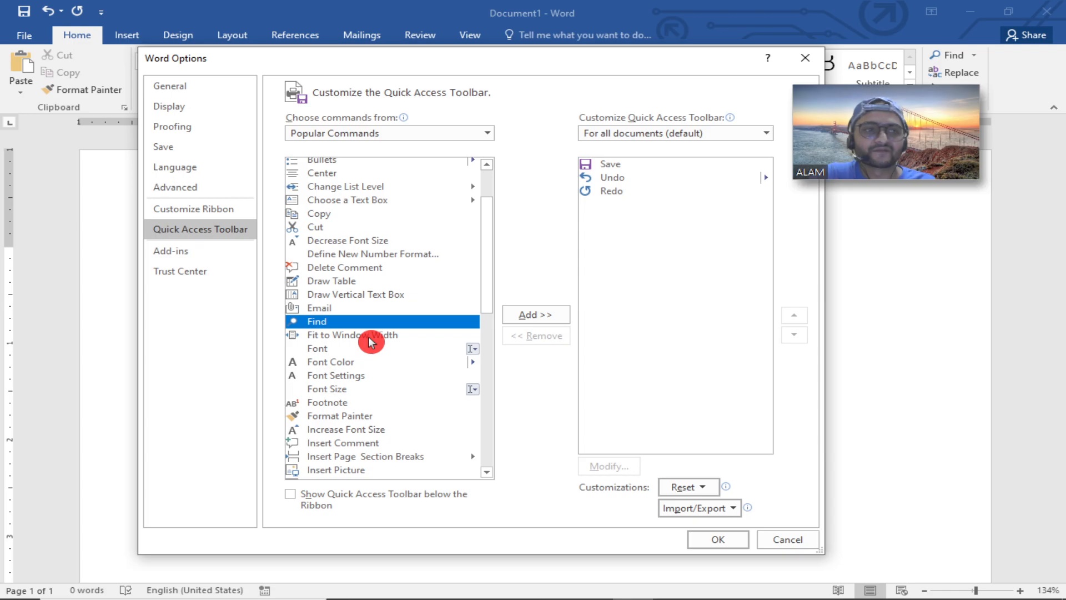
pyautogui.click(520, 316)
pyautogui.click(716, 538)
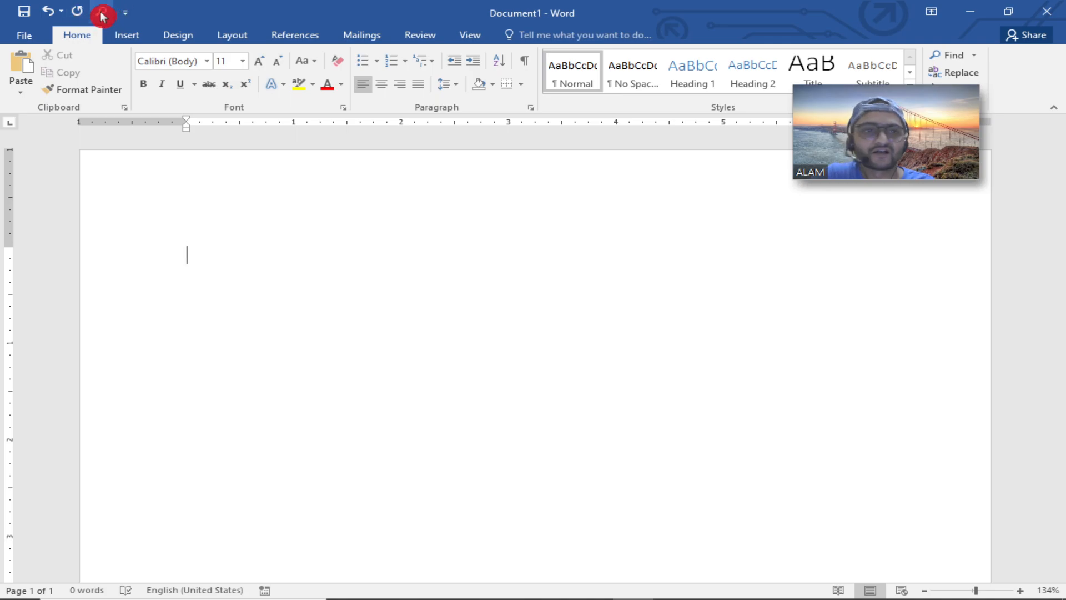
# Add Open to the Quick Access Toolbar and remove Save from it.
pyautogui.click(126, 13)
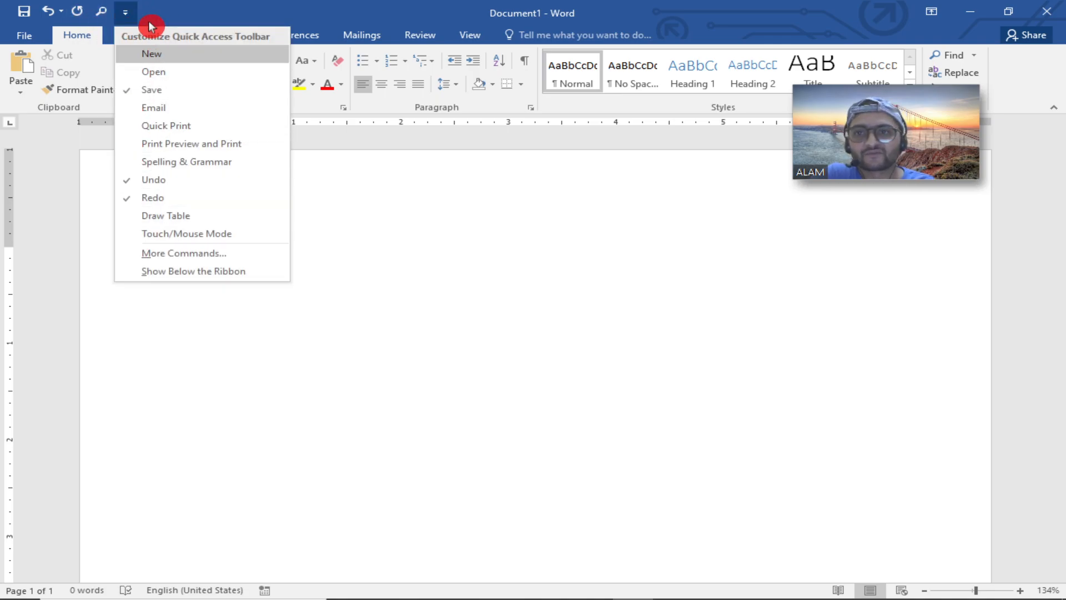
pyautogui.click(165, 73)
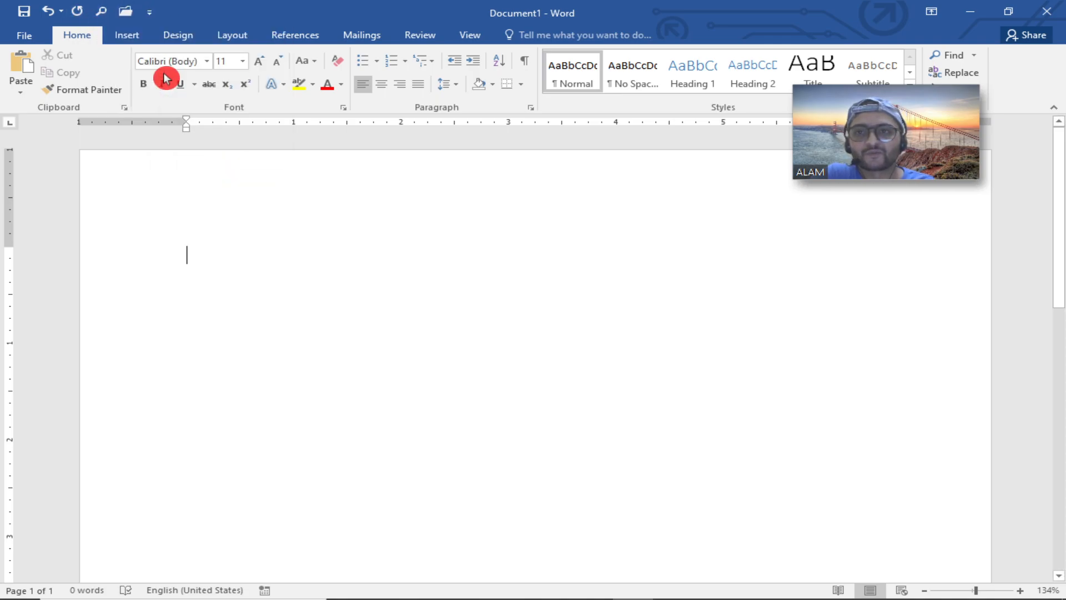
pyautogui.click(149, 12)
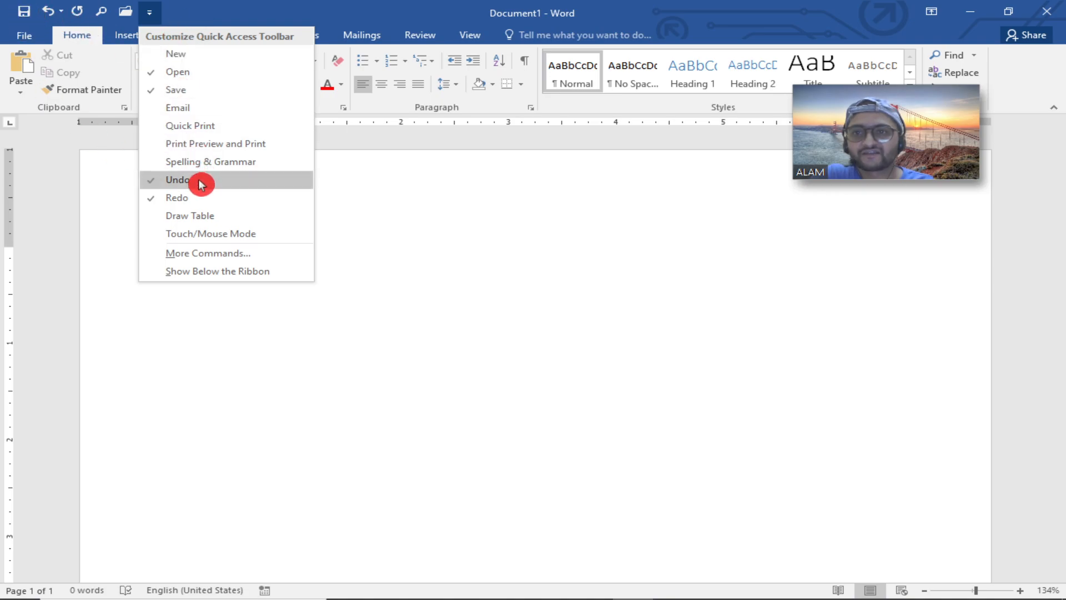
pyautogui.click(182, 97)
pyautogui.click(131, 13)
pyautogui.click(136, 20)
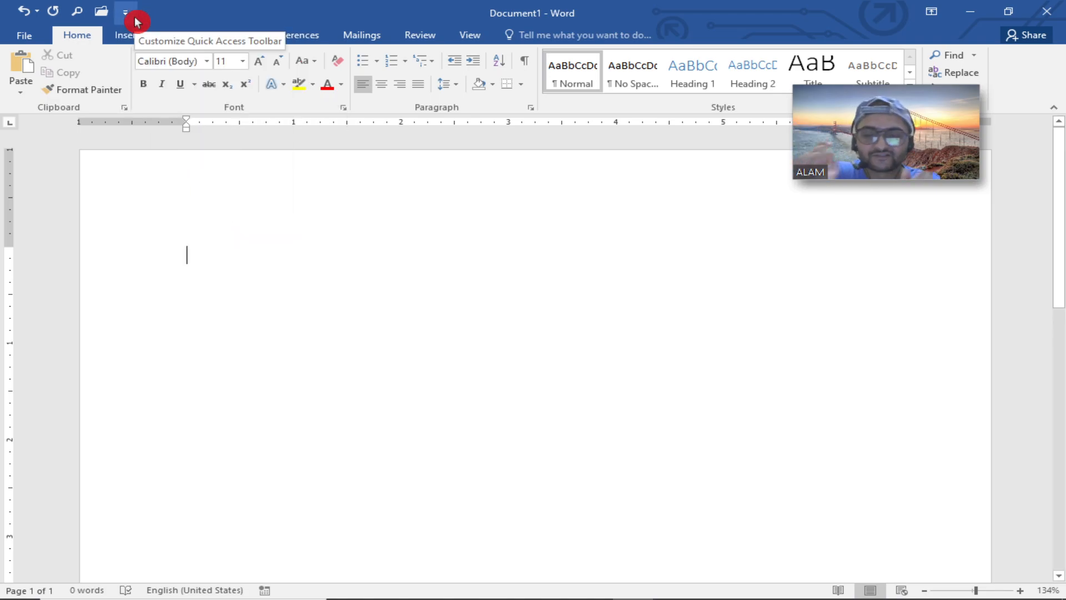
pyautogui.click(135, 21)
pyautogui.click(135, 22)
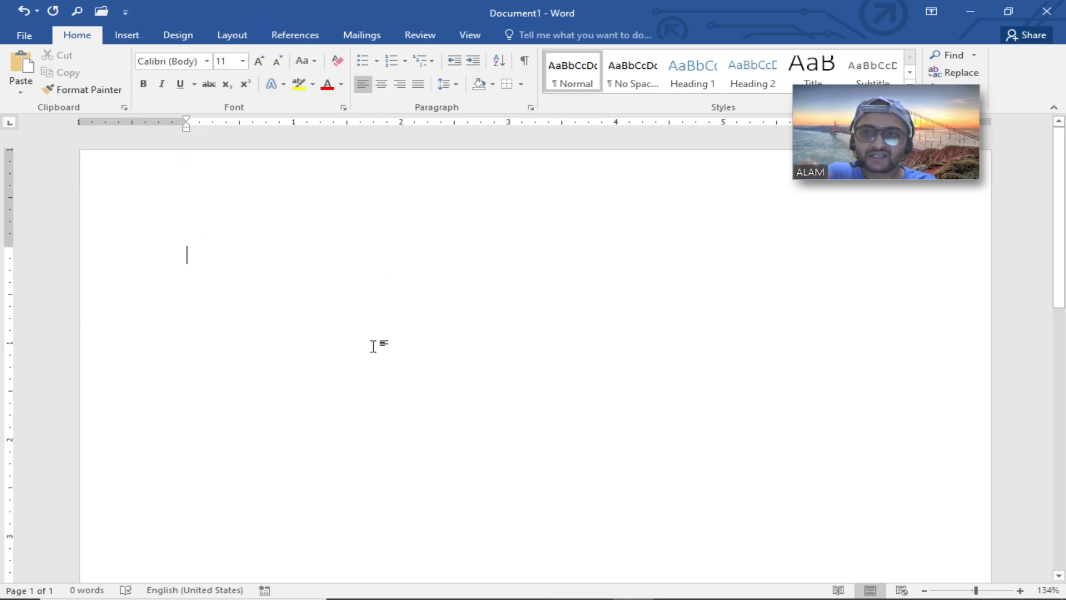
# Review the Quick Access Toolbar command list in Word Options and close without changes.
pyautogui.click(25, 36)
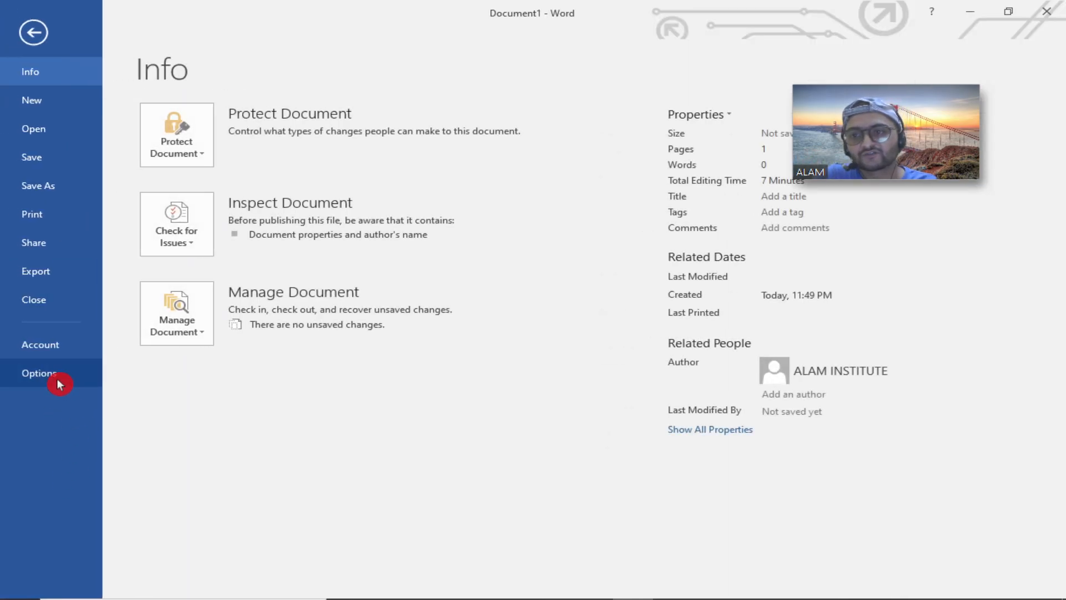
pyautogui.click(56, 377)
pyautogui.click(212, 210)
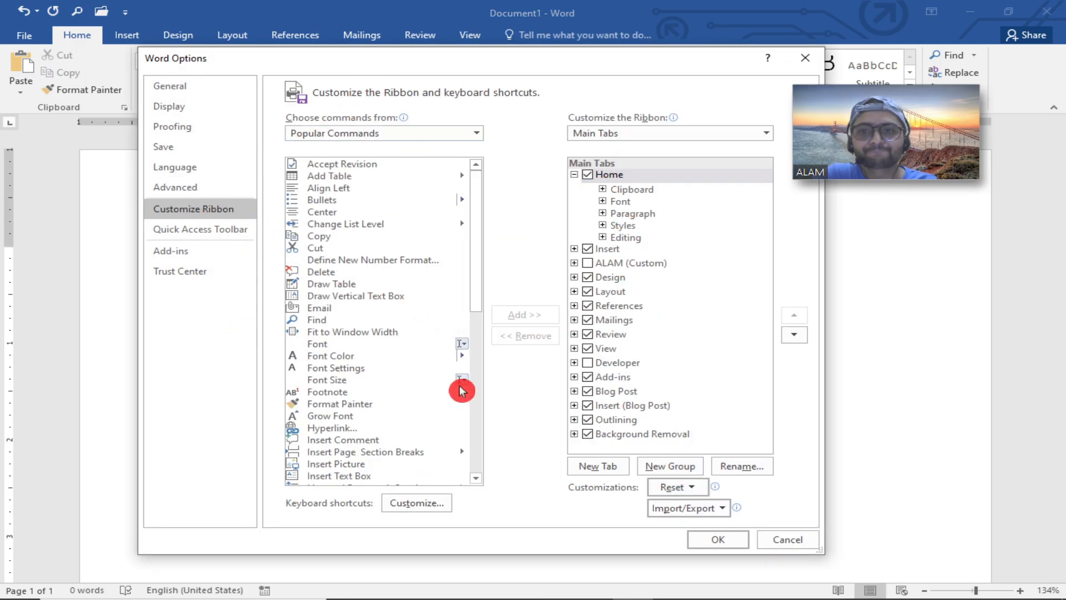
pyautogui.click(204, 230)
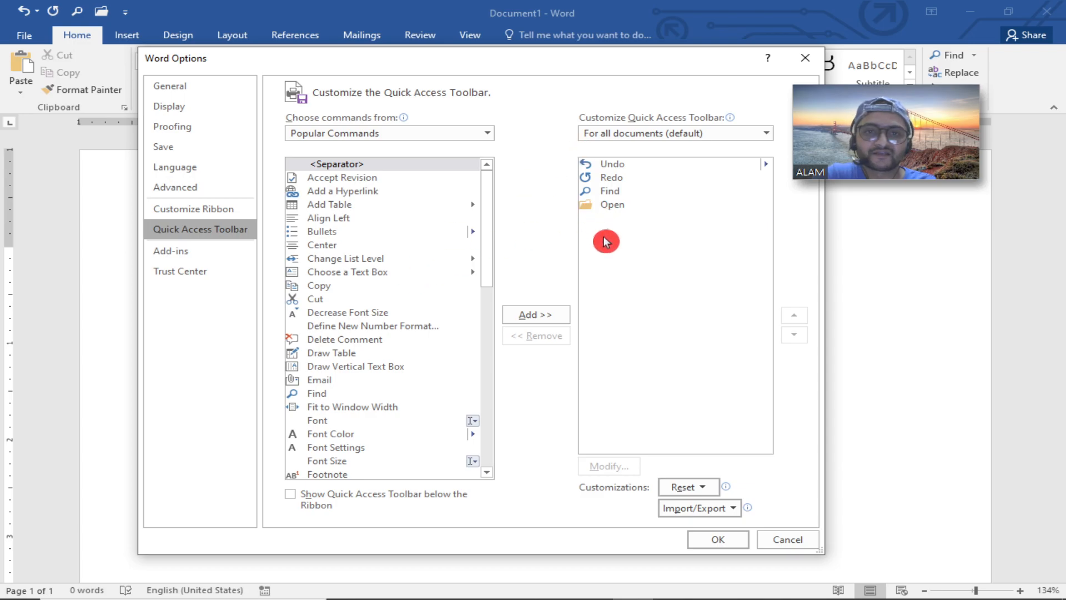
pyautogui.click(335, 205)
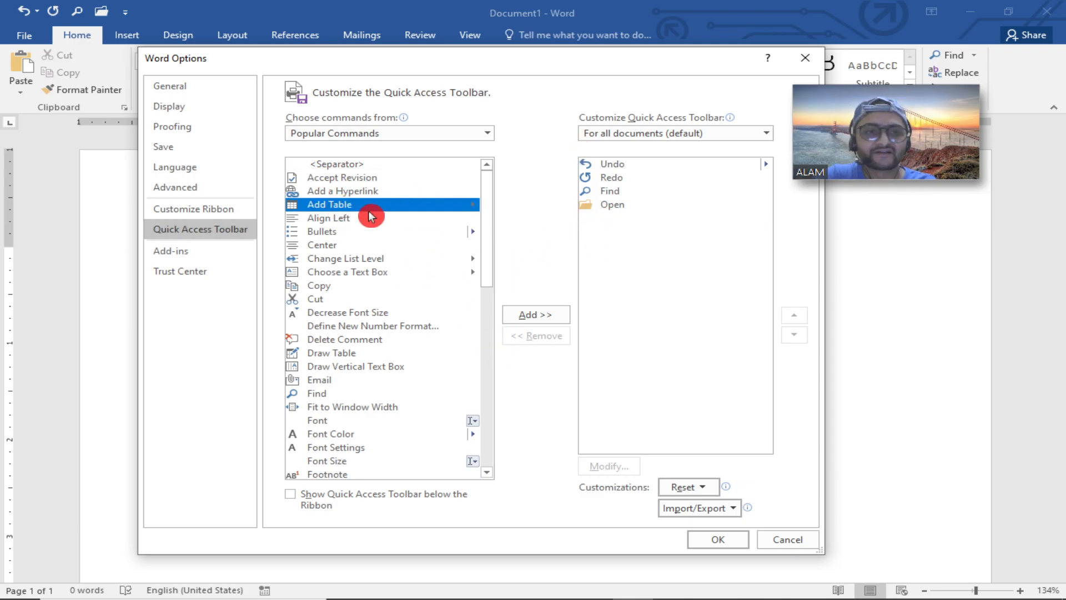
pyautogui.click(787, 539)
pyautogui.moveTo(597, 584)
pyautogui.click(552, 583)
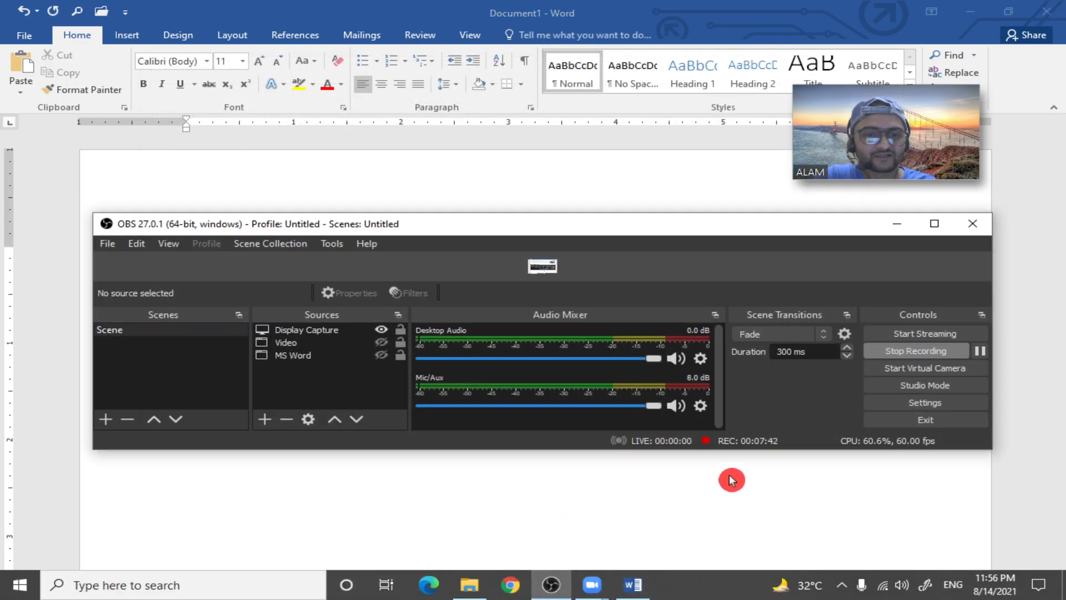
pyautogui.click(979, 351)
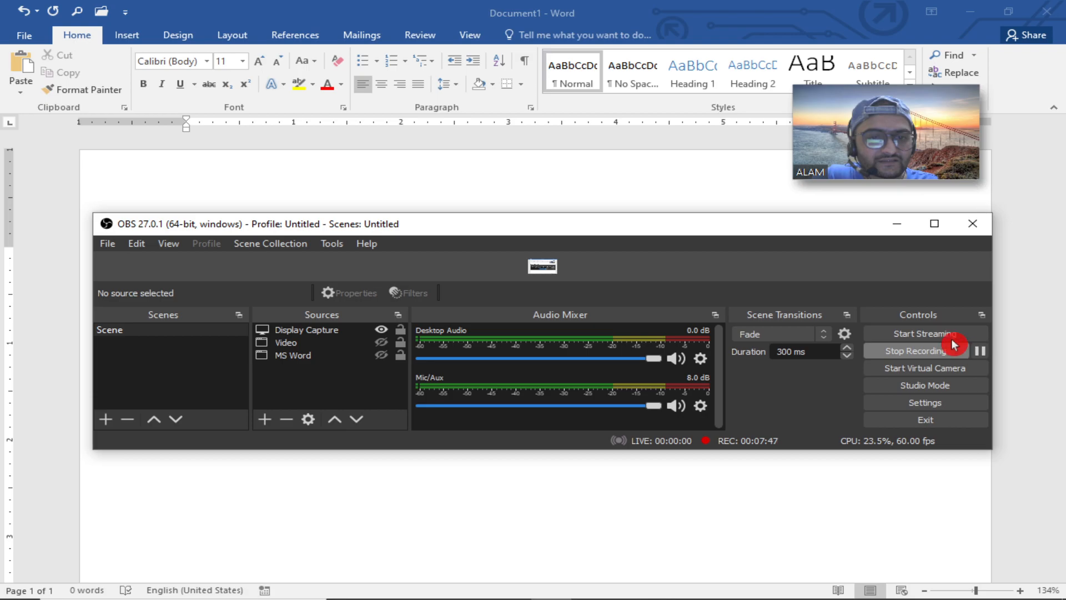
pyautogui.click(897, 228)
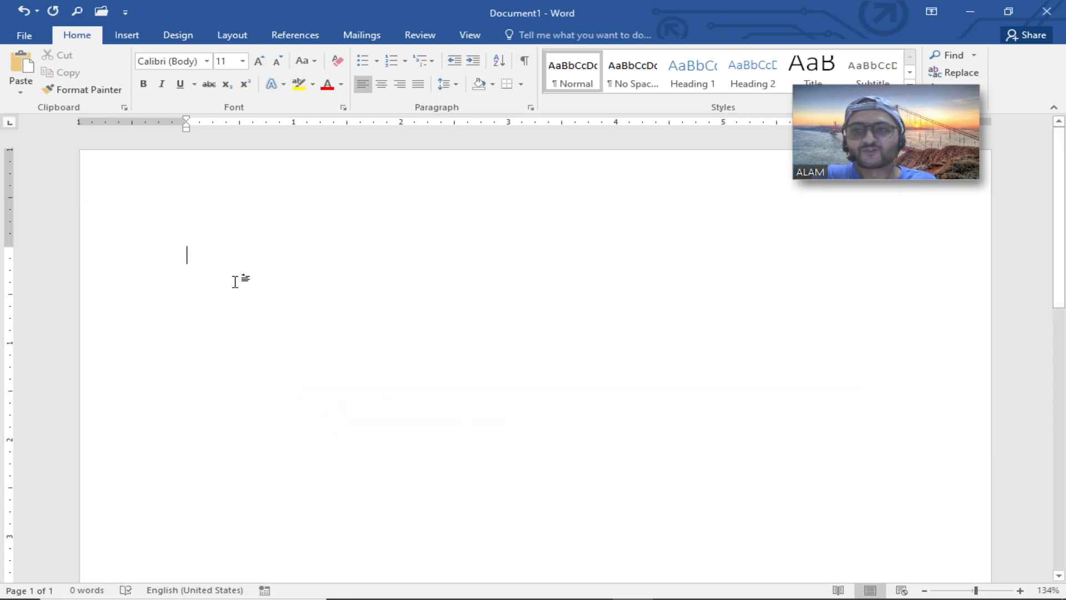
# Examine the installed add-ins in Word Options and the Add-ins group on the Insert tab.
pyautogui.click(24, 35)
pyautogui.click(50, 372)
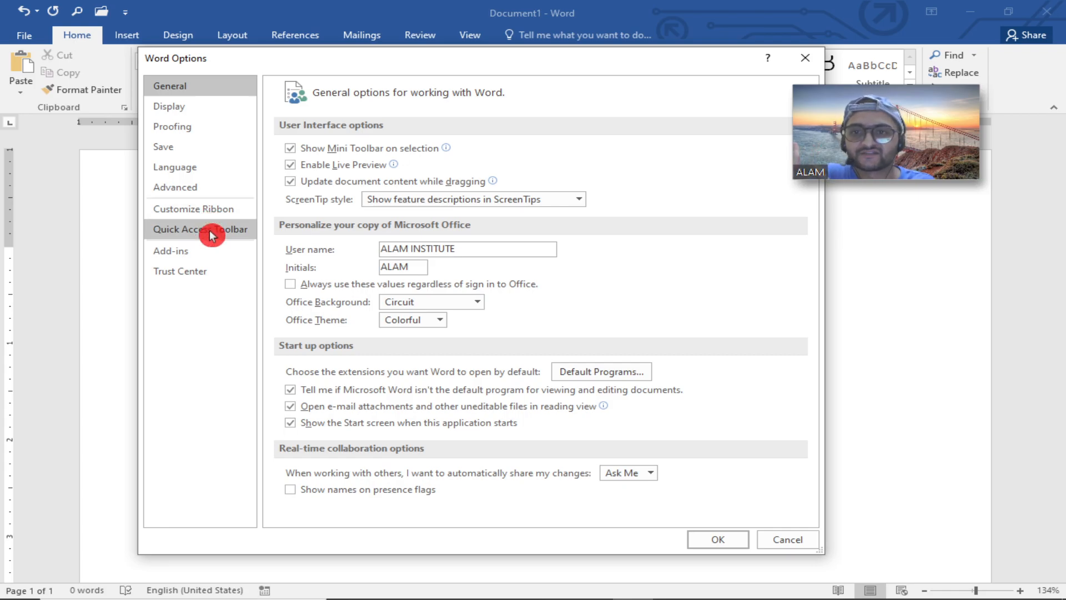
pyautogui.click(197, 253)
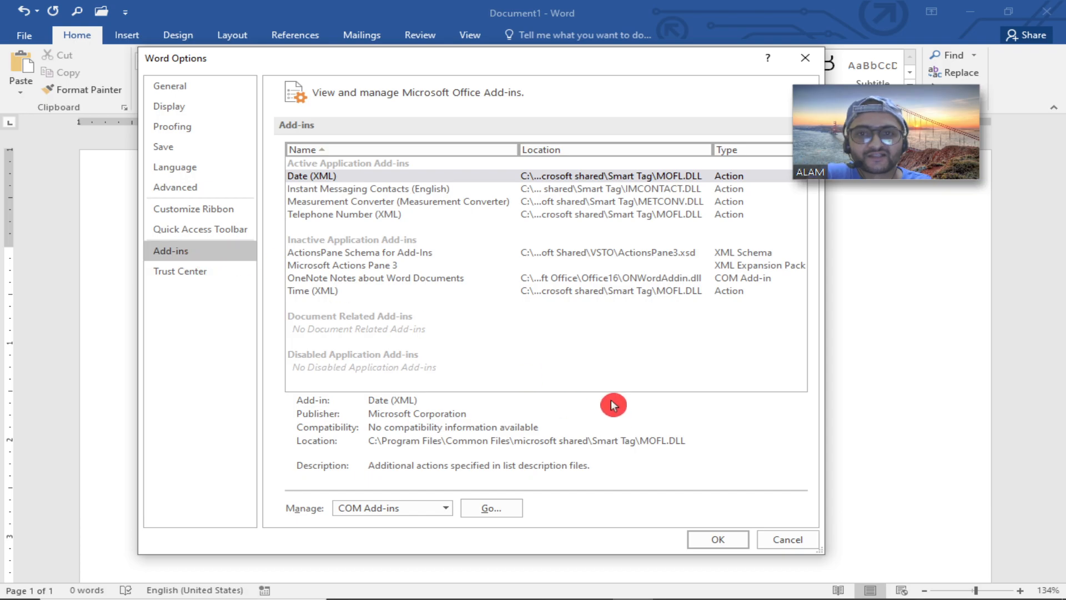
pyautogui.click(780, 542)
pyautogui.click(127, 35)
pyautogui.click(167, 76)
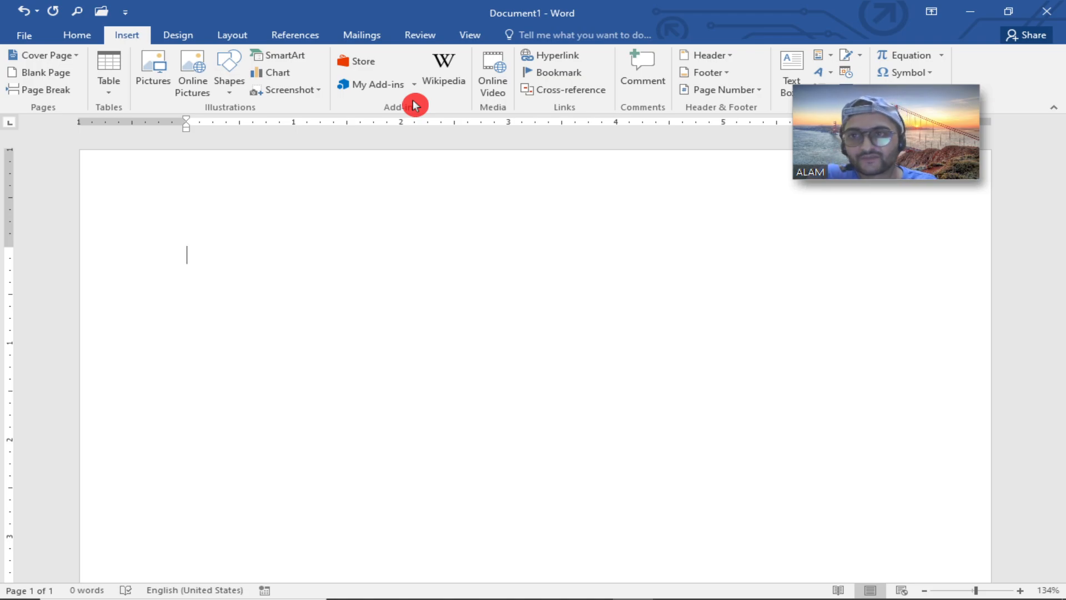
# Browse the Word Options categories, including Trust Center, Advanced and General settings.
pyautogui.click(23, 35)
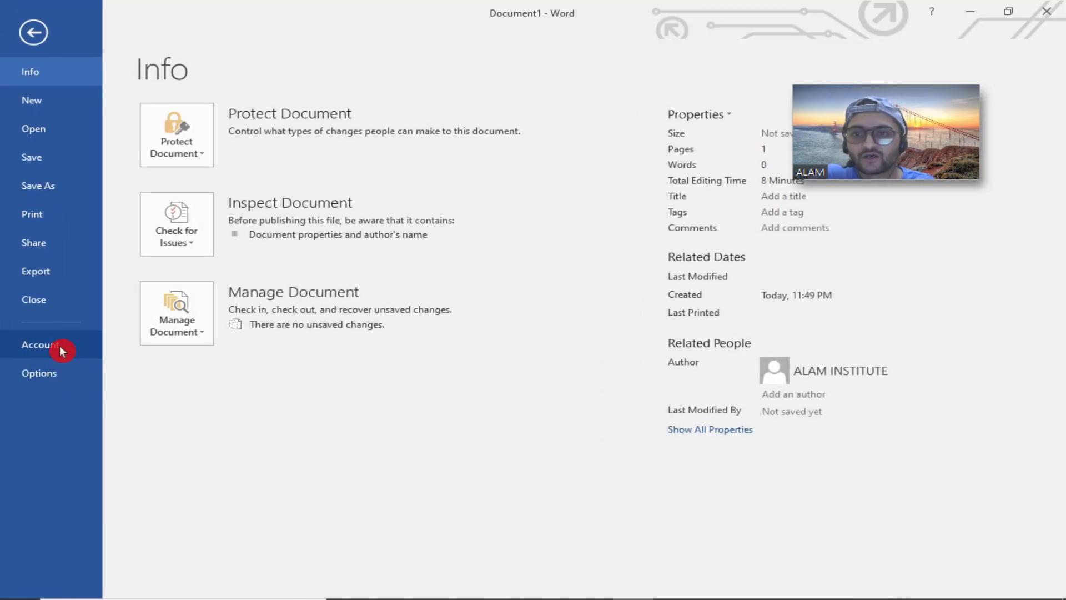
pyautogui.click(57, 373)
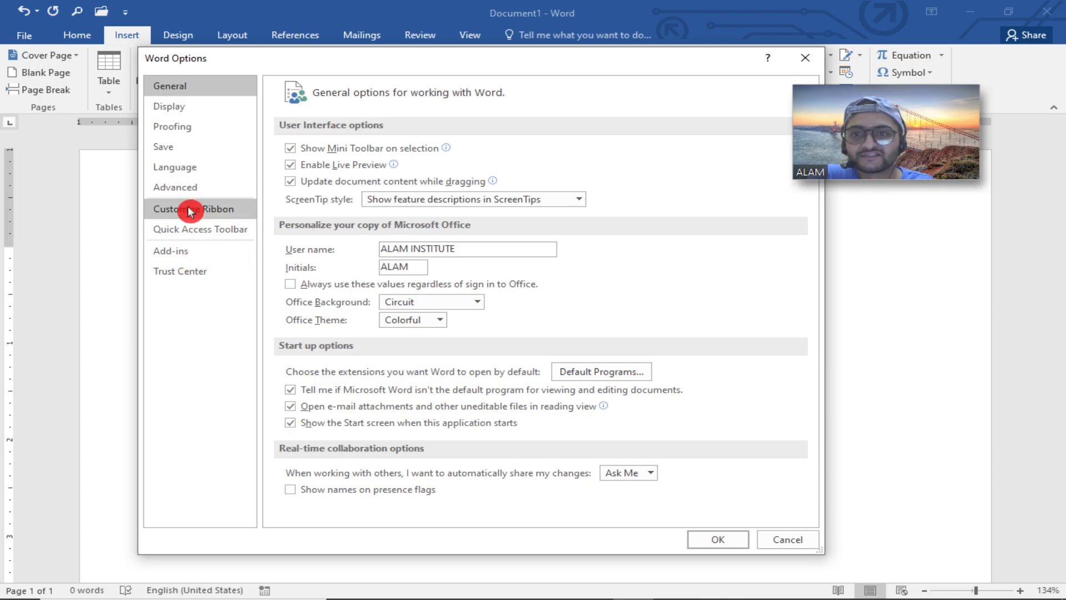
pyautogui.click(178, 273)
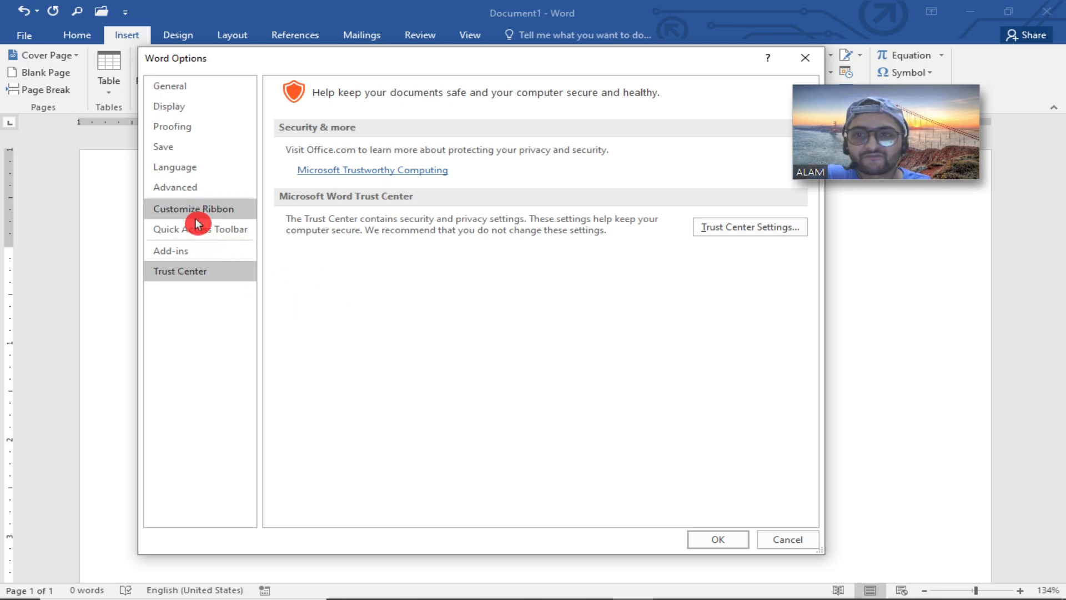
pyautogui.click(190, 194)
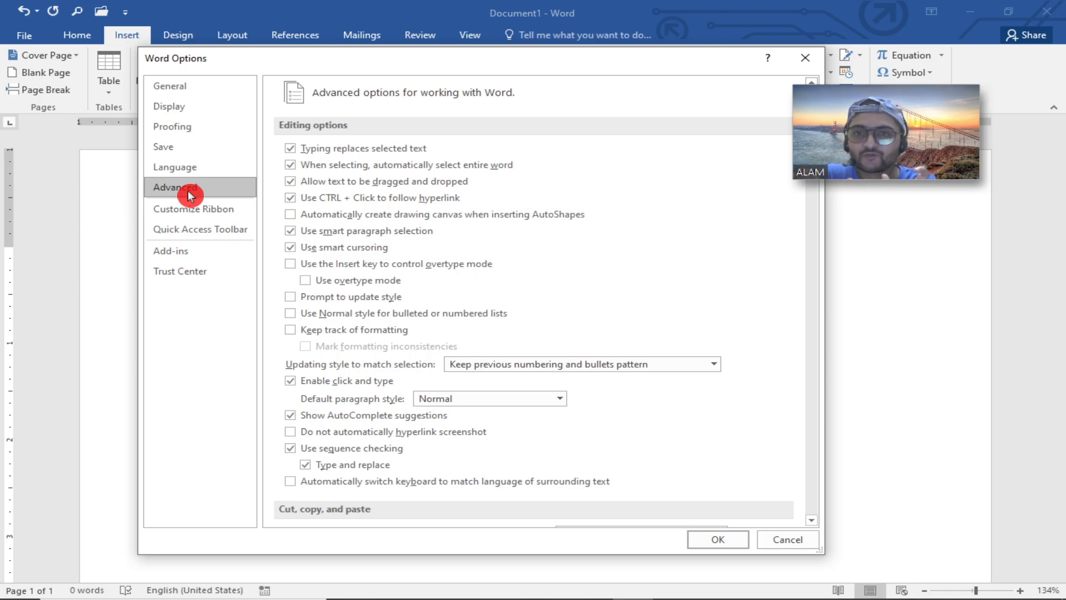
pyautogui.click(179, 271)
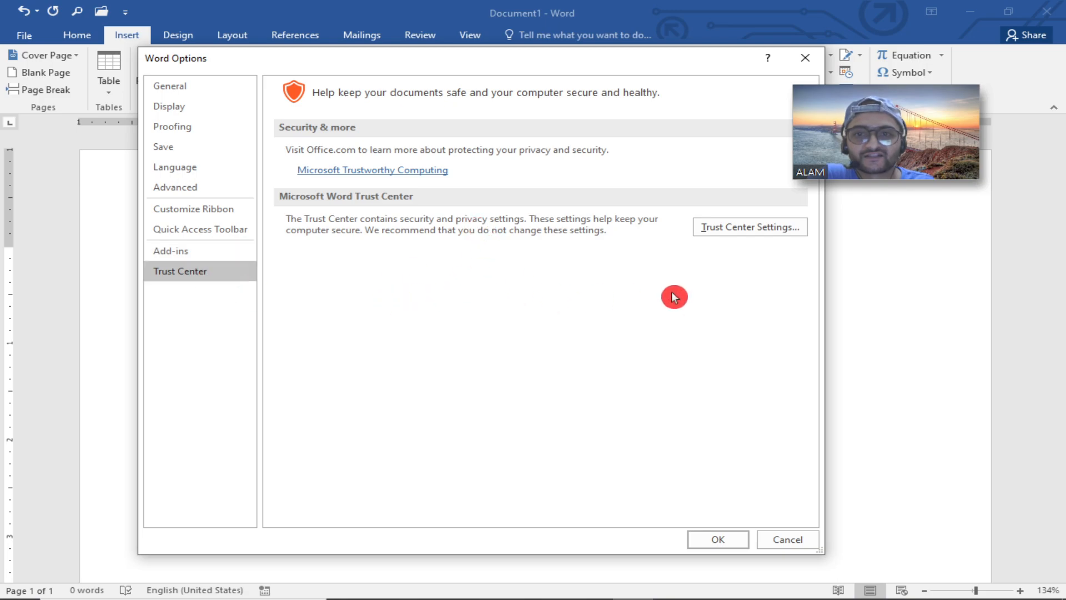
pyautogui.click(183, 187)
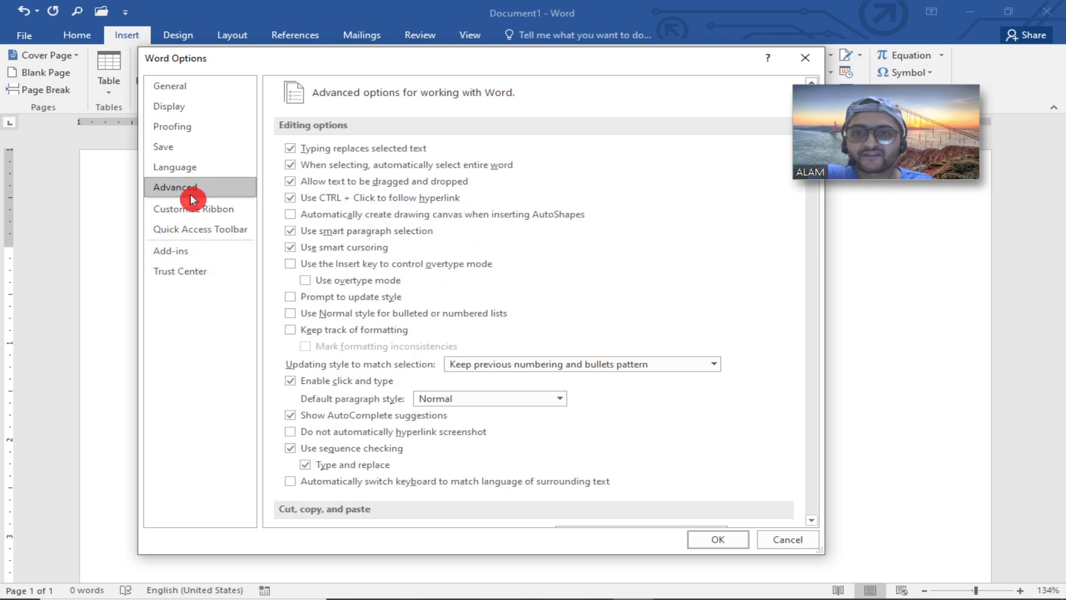
pyautogui.click(182, 84)
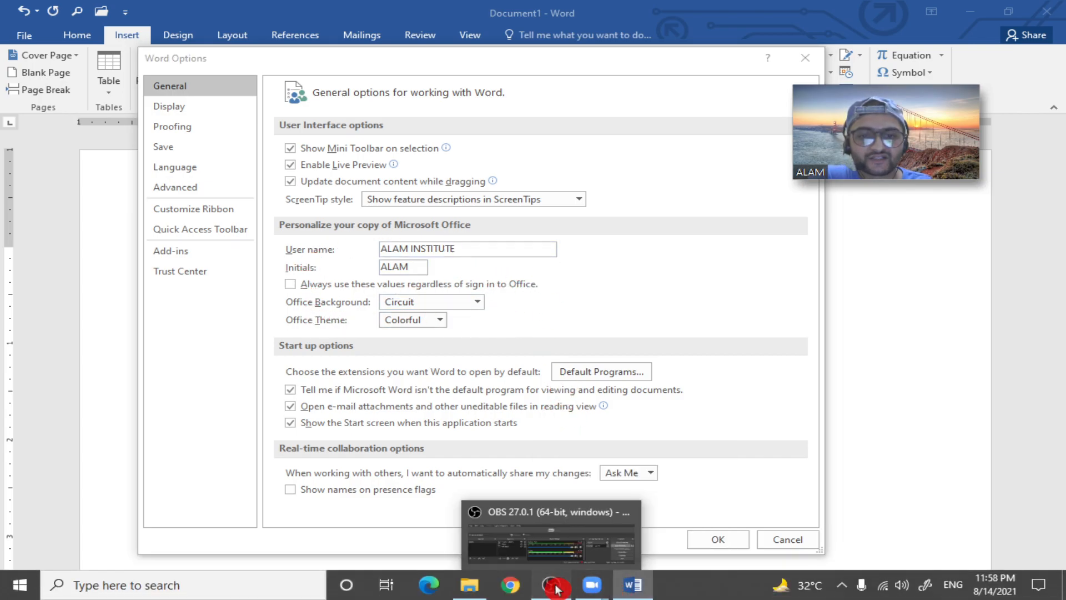
pyautogui.click(551, 584)
pyautogui.click(559, 583)
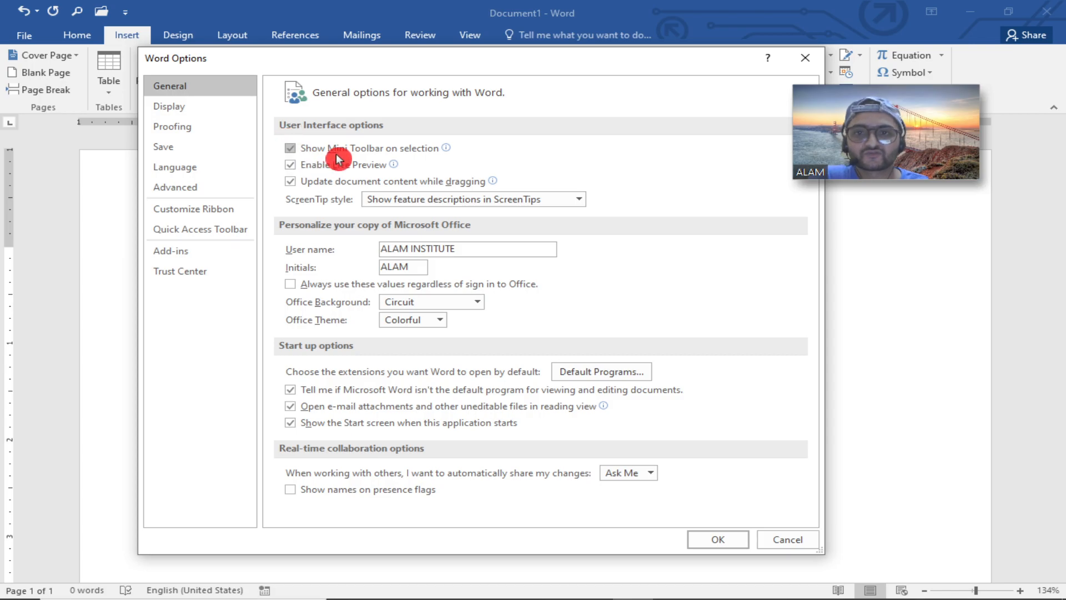
pyautogui.moveTo(398, 147)
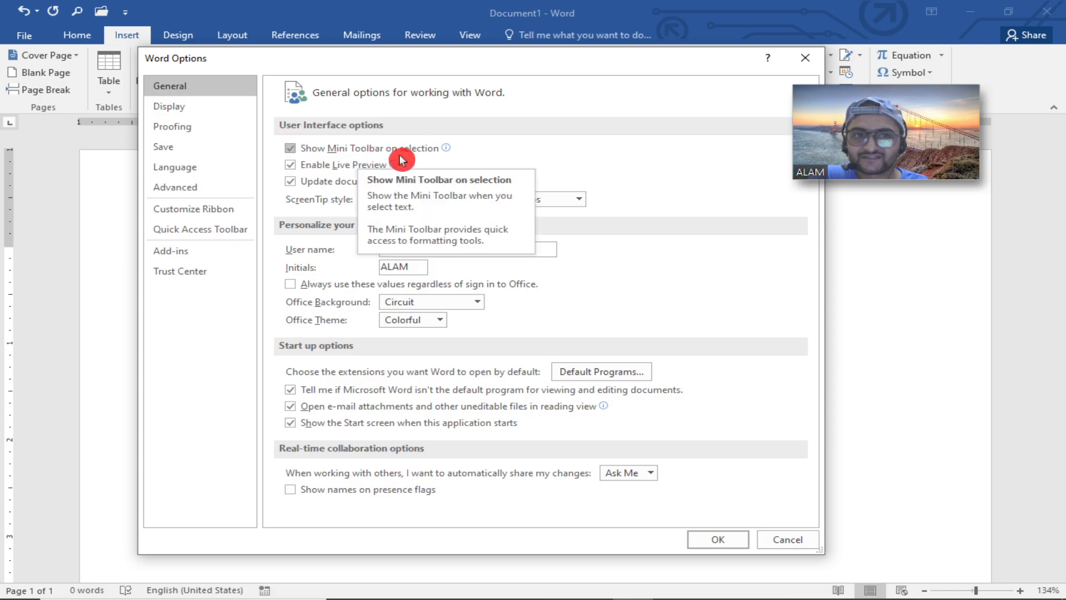
pyautogui.click(778, 538)
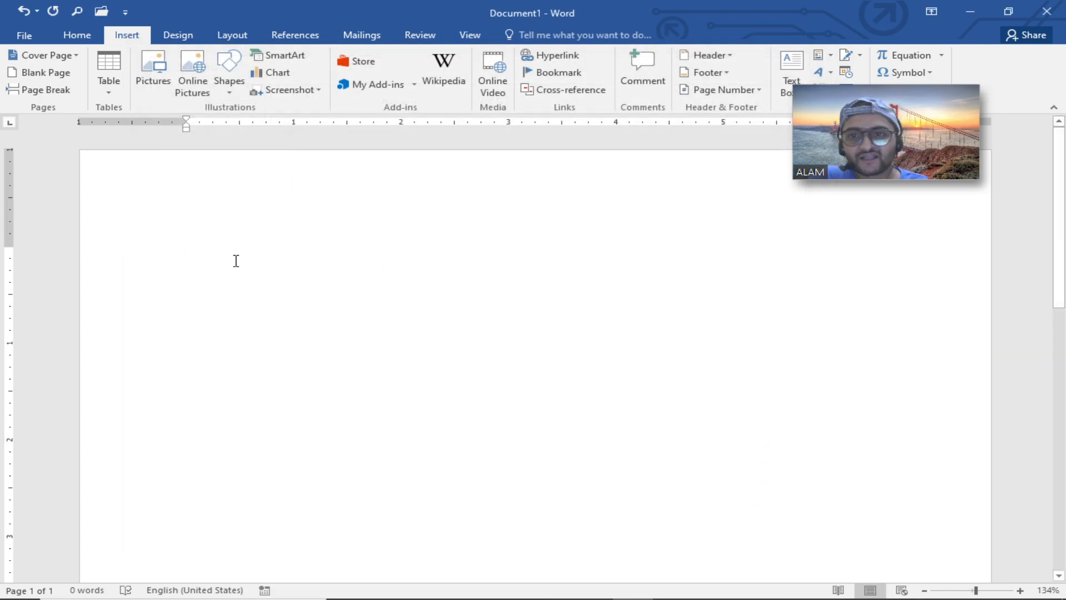
# Type HI and HOW ARE YOU? as two lines in the document.
pyautogui.write('HI')
pyautogui.write('HOW A')
pyautogui.write('RE YOU?')
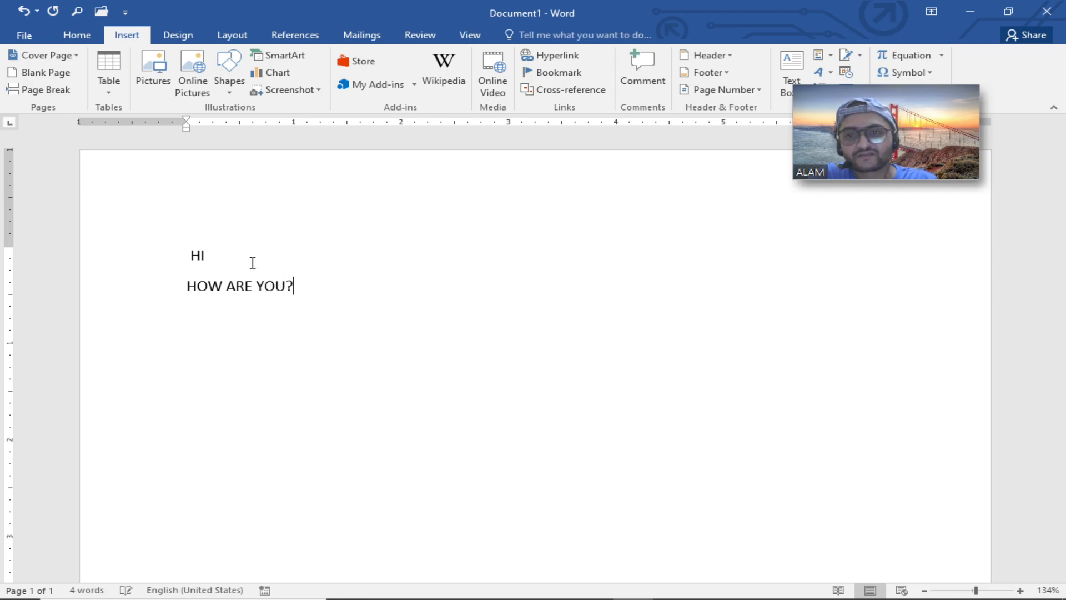
# Select each line of text to show the Mini Toolbar and its Format Painter tool.
pyautogui.click(136, 290)
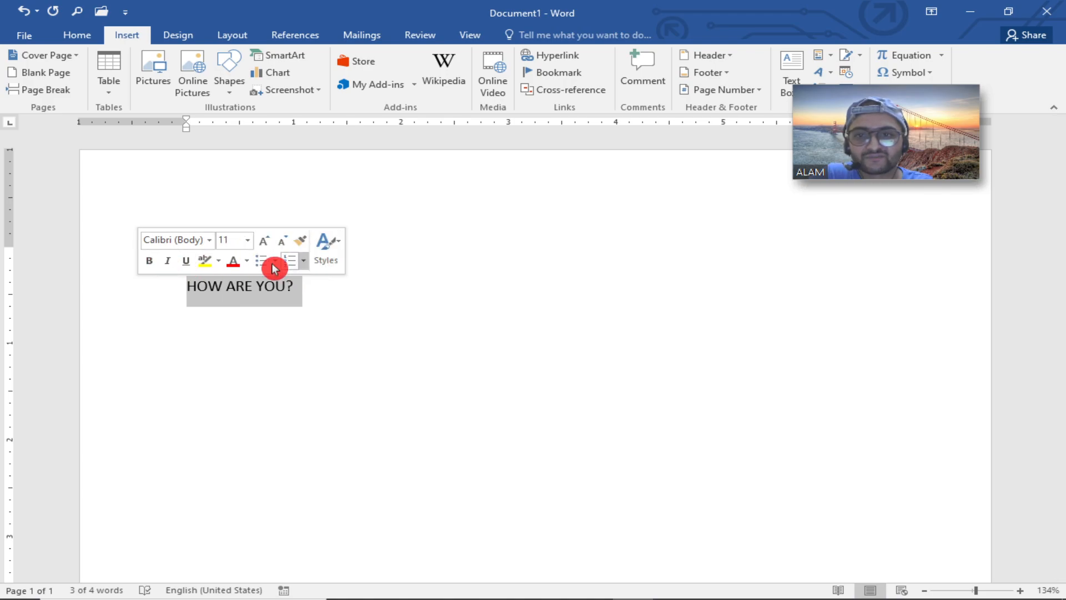
pyautogui.click(293, 245)
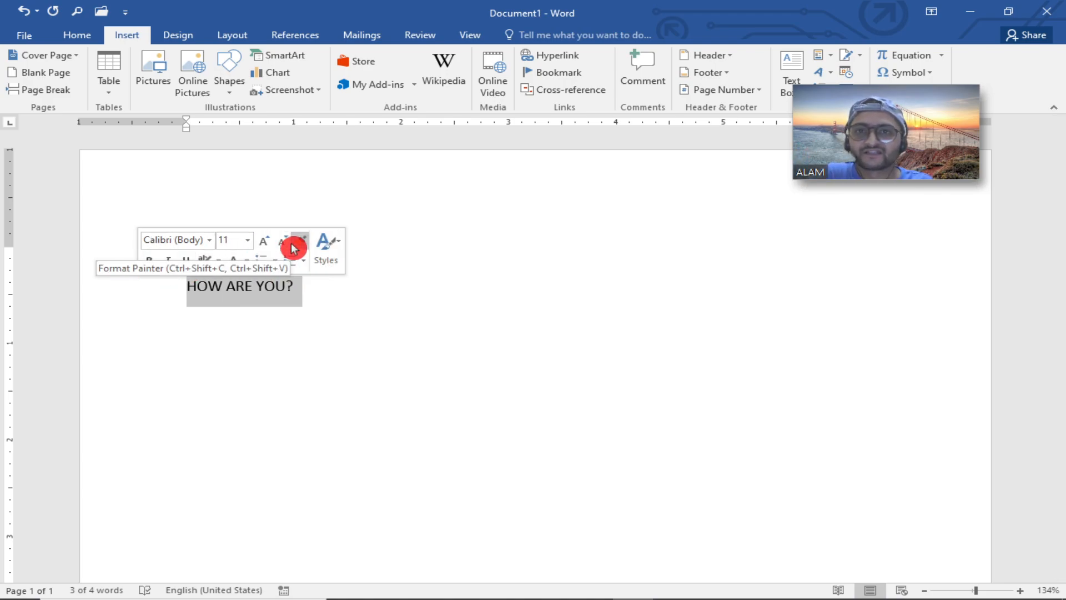
pyautogui.click(192, 261)
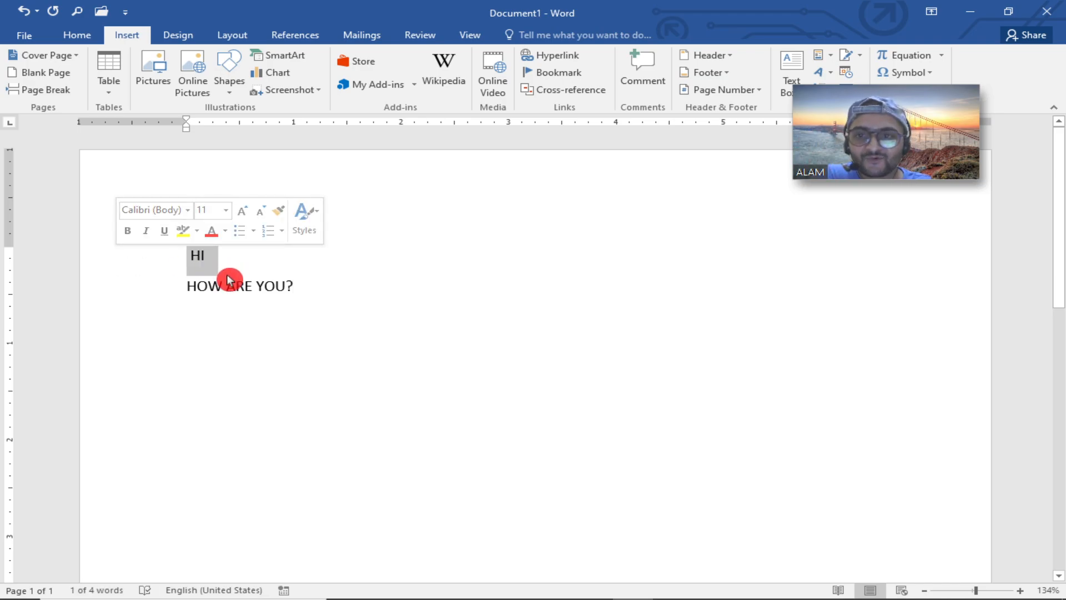
pyautogui.click(275, 285)
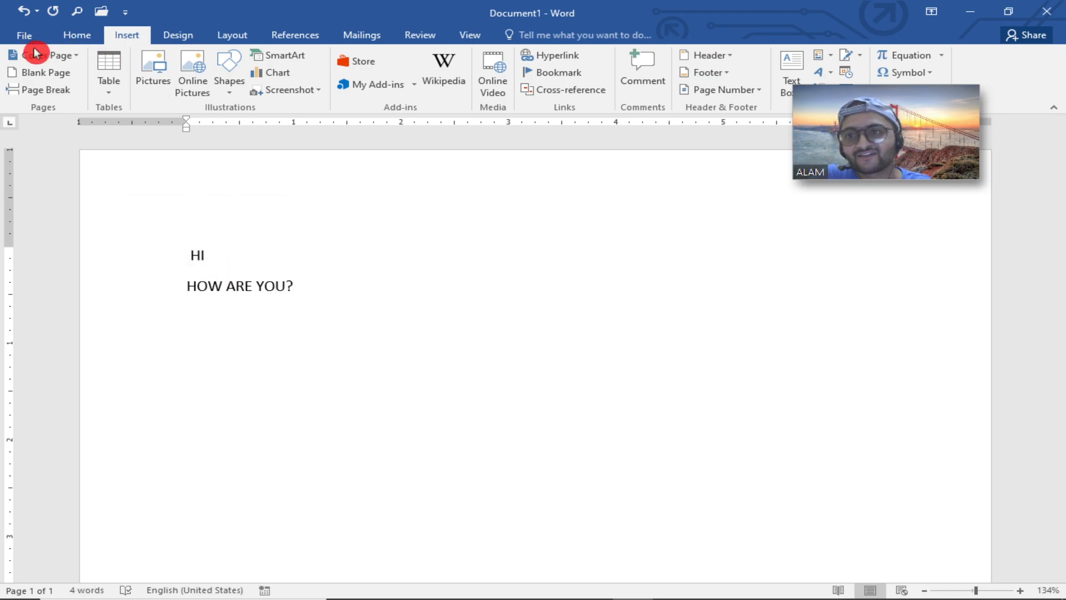
# Turn off Show Mini Toolbar on selection in Word Options and reselect the second line.
pyautogui.click(25, 37)
pyautogui.click(46, 369)
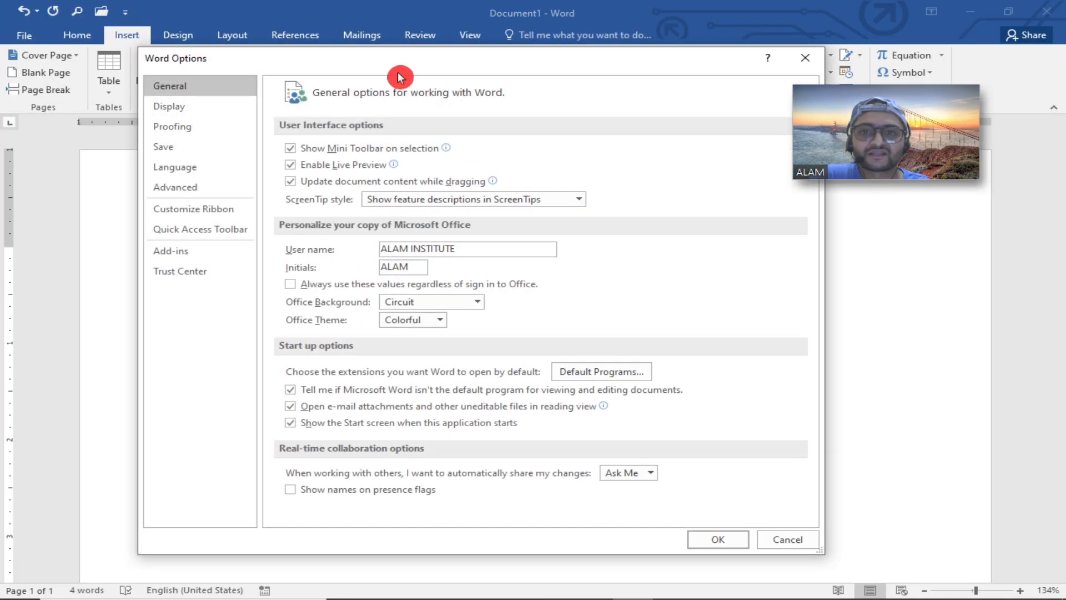
pyautogui.click(296, 150)
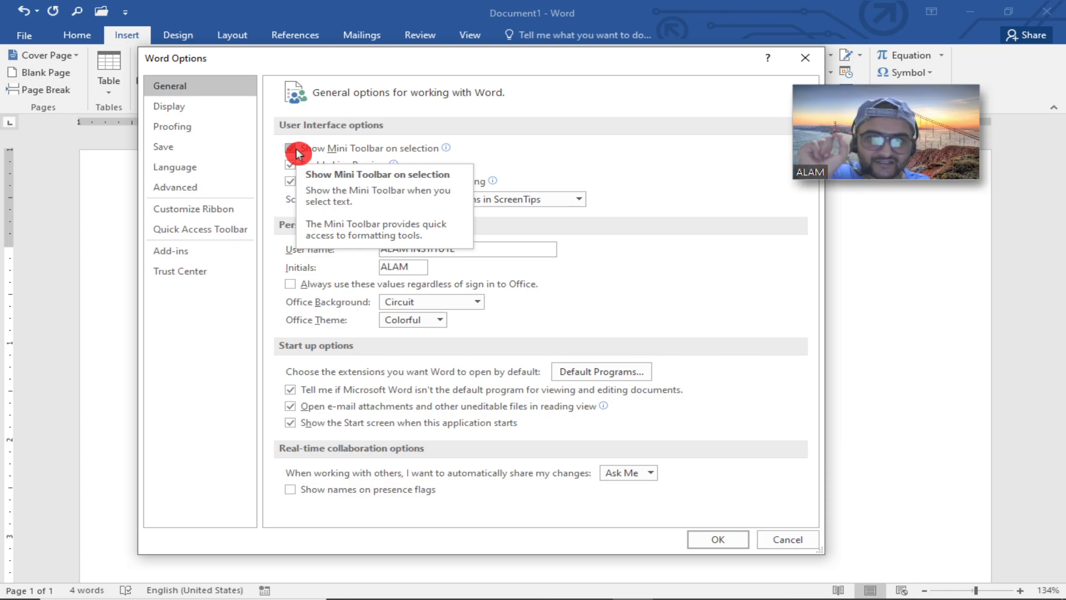
pyautogui.click(716, 547)
pyautogui.click(140, 286)
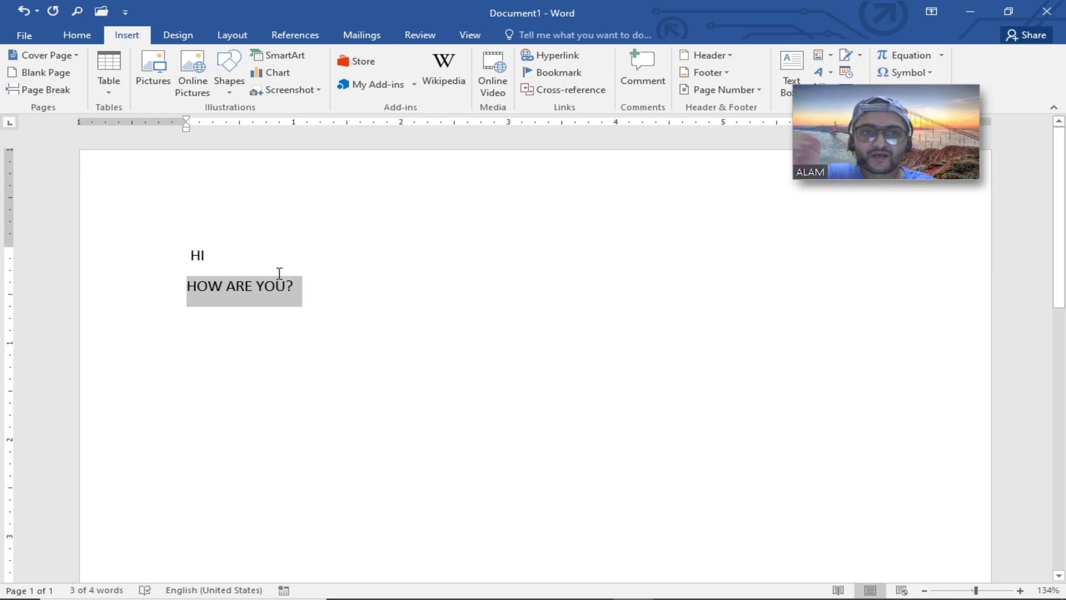
# Review the General options such as Enable Live Preview and the User name field, then close Word Options.
pyautogui.click(31, 39)
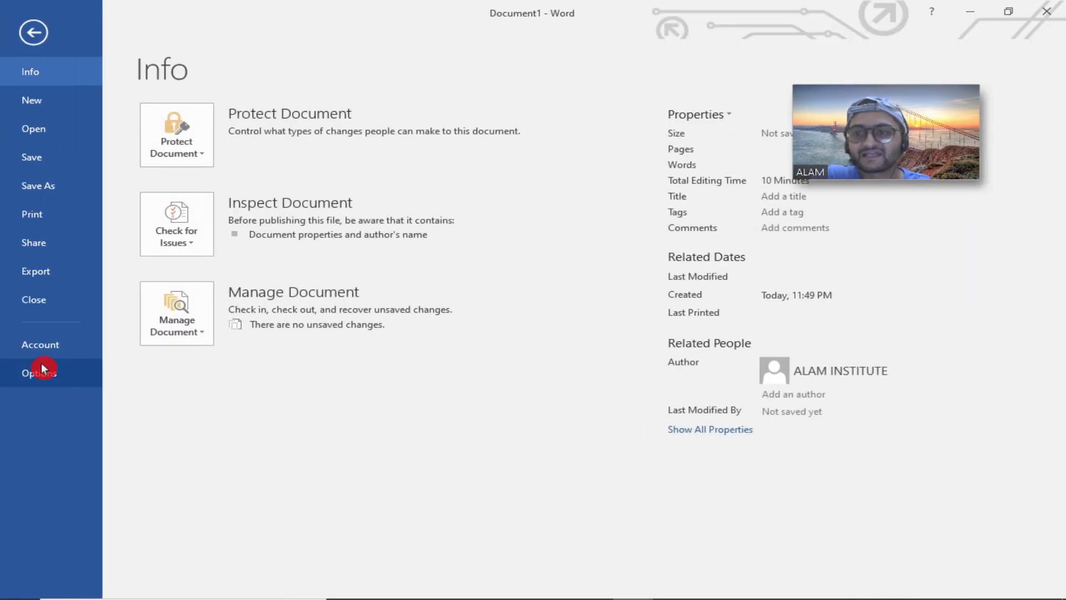
pyautogui.click(40, 367)
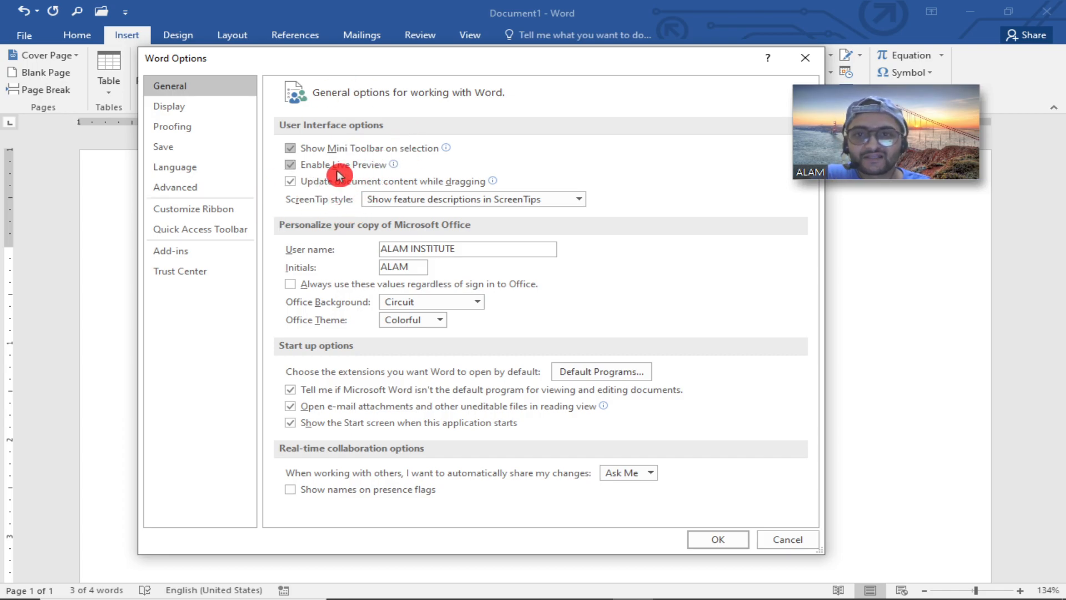
pyautogui.moveTo(338, 173)
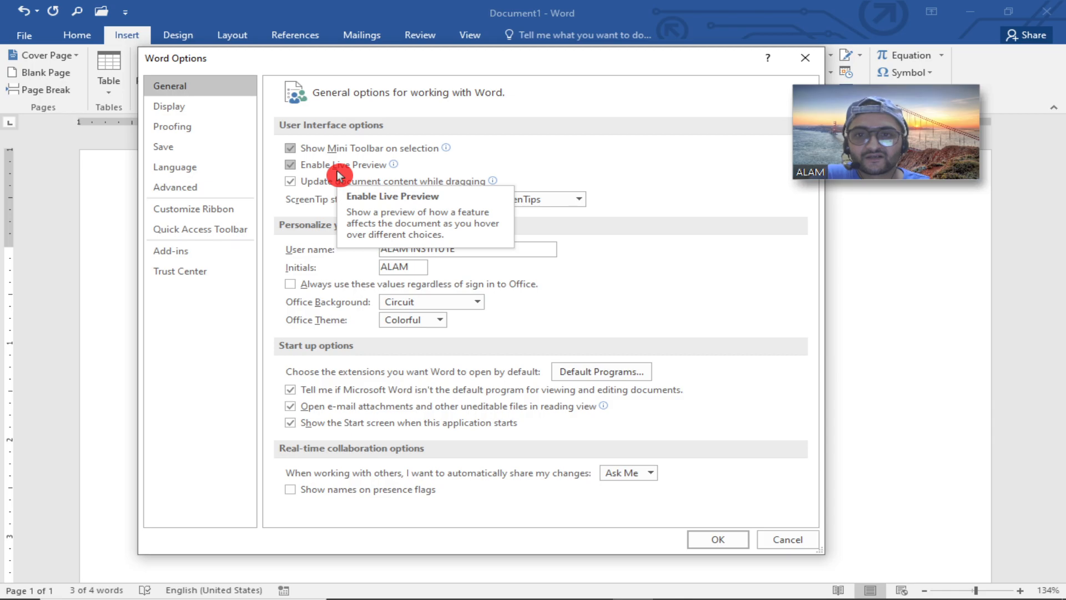
pyautogui.moveTo(406, 188)
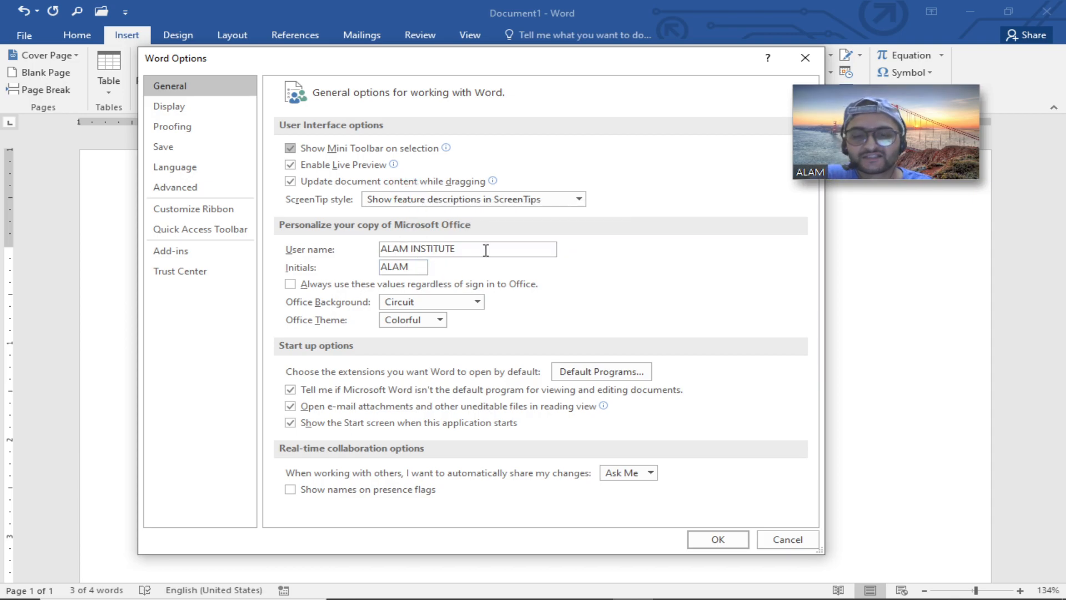
pyautogui.moveTo(486, 246); pyautogui.dragTo(383, 249)
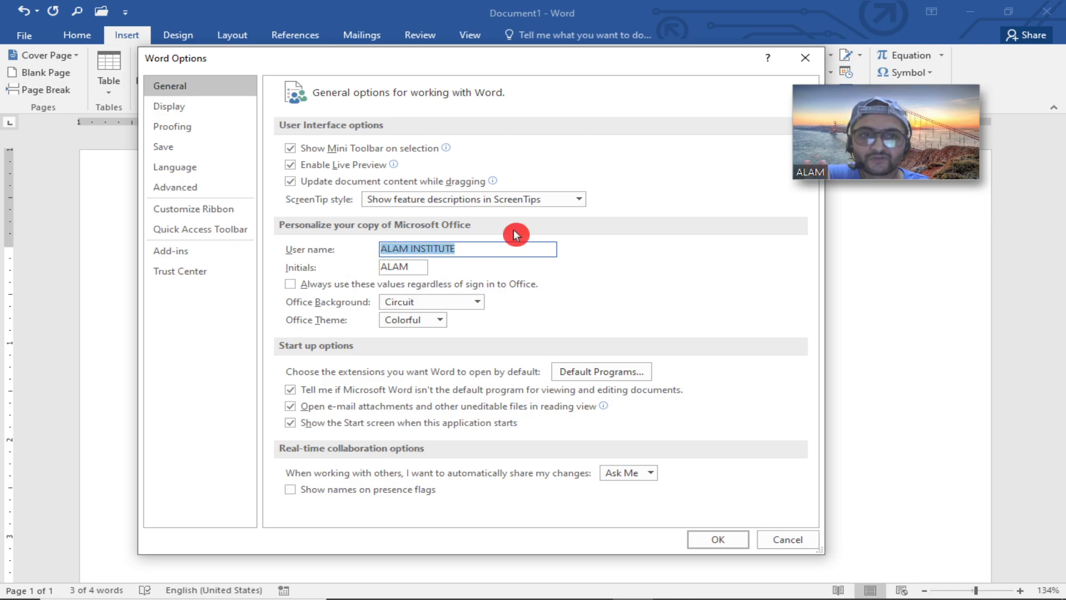
pyautogui.click(488, 245)
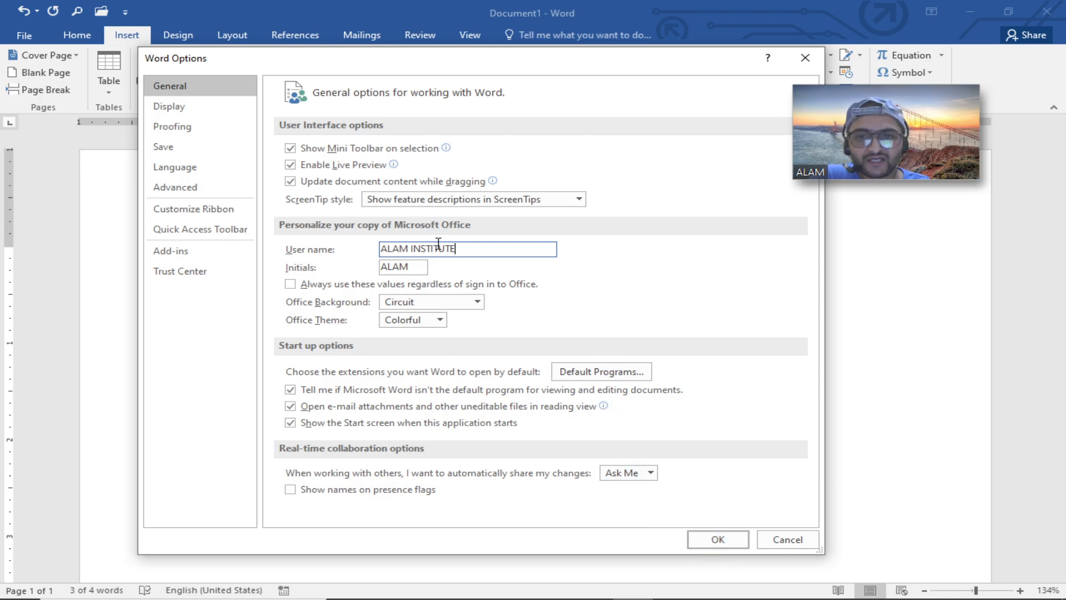
pyautogui.click(696, 540)
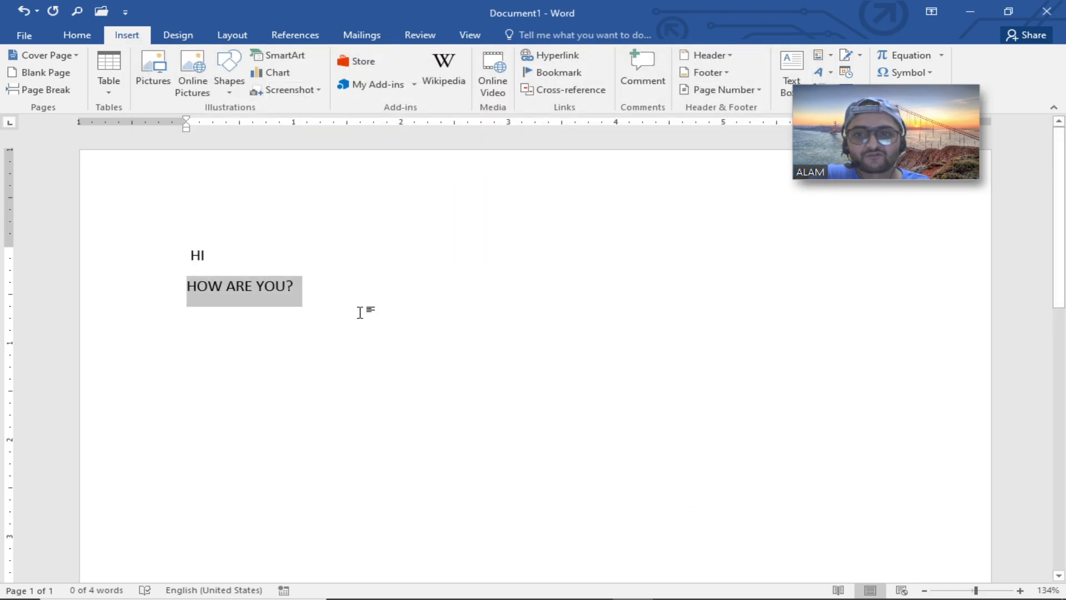
pyautogui.click(360, 312)
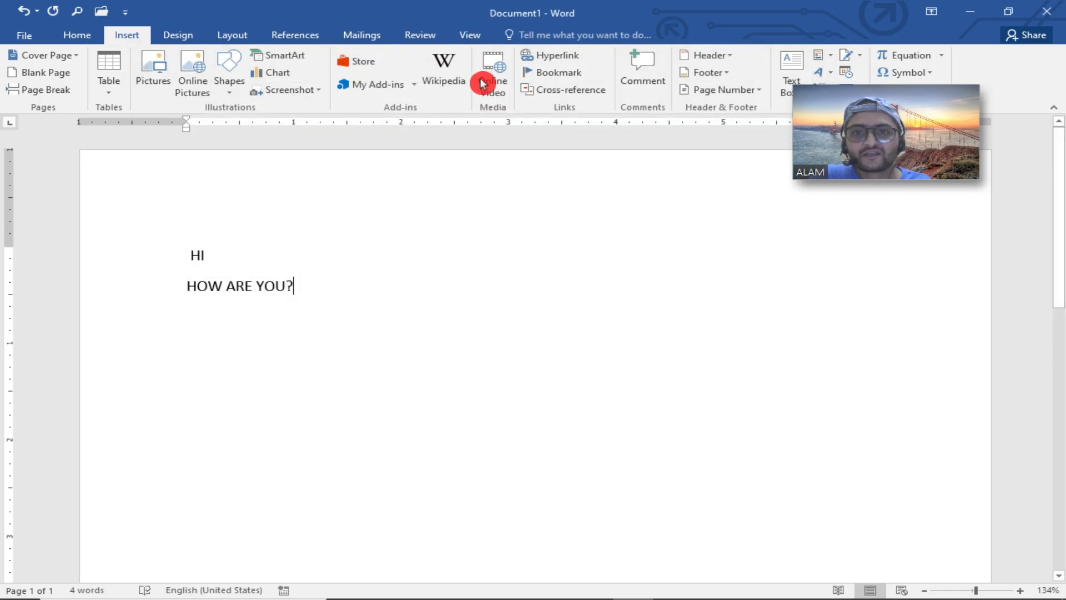
pyautogui.click(476, 187)
pyautogui.press('F12')
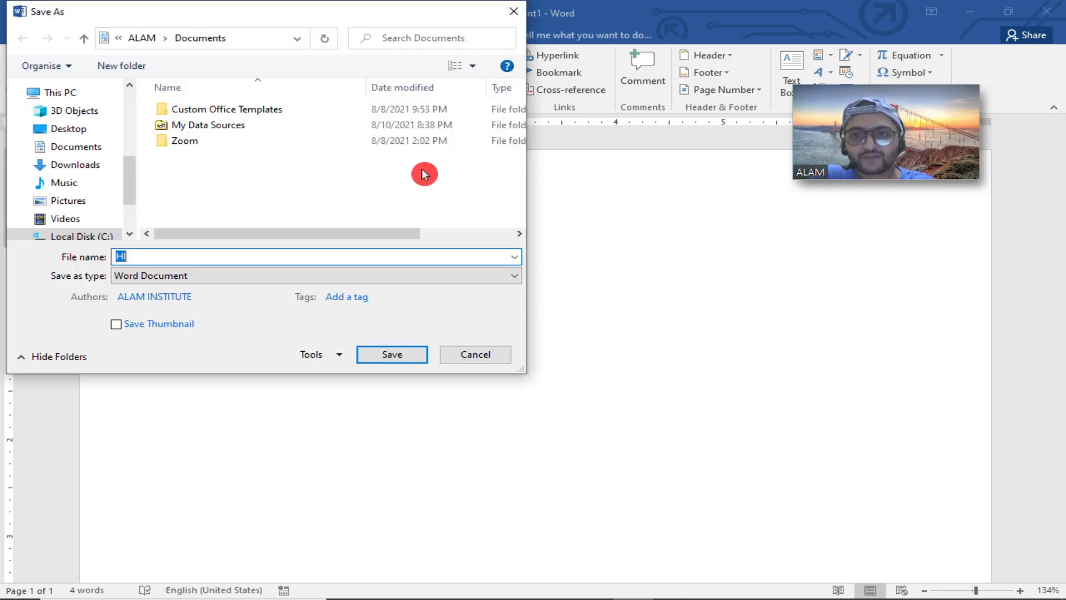
pyautogui.moveTo(133, 16); pyautogui.dragTo(216, 38)
pyautogui.press('Escape')
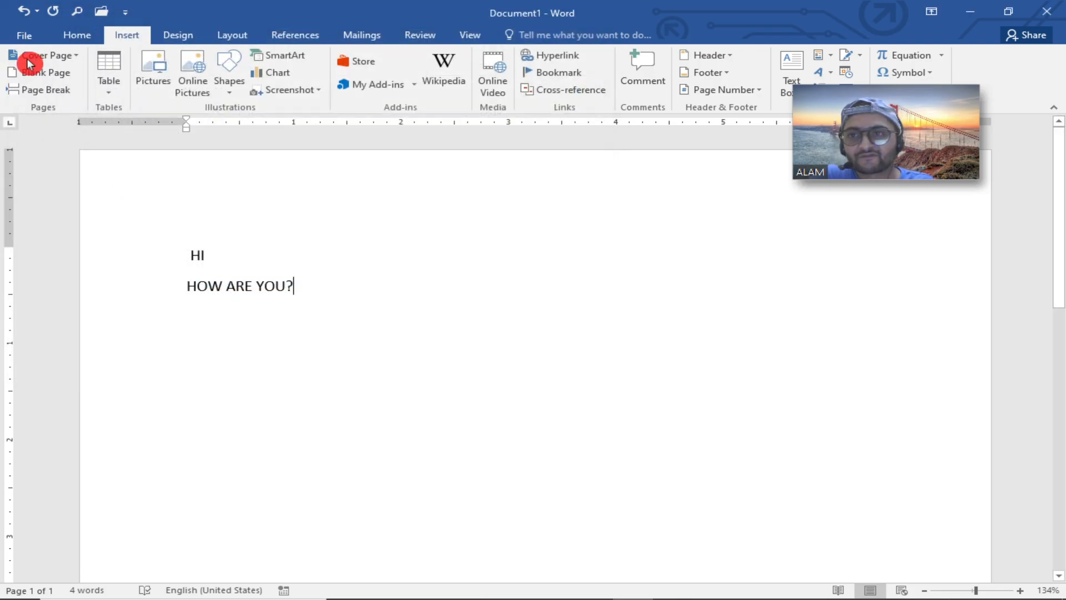
# Save the document as TEST in the Documents folder.
pyautogui.click(23, 36)
pyautogui.click(42, 186)
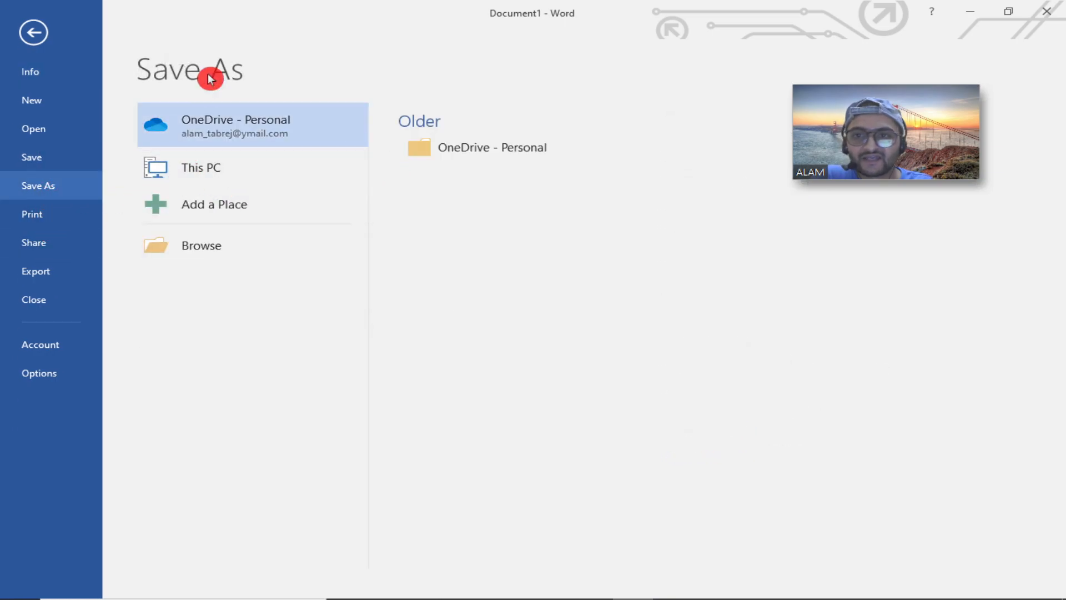
pyautogui.click(216, 249)
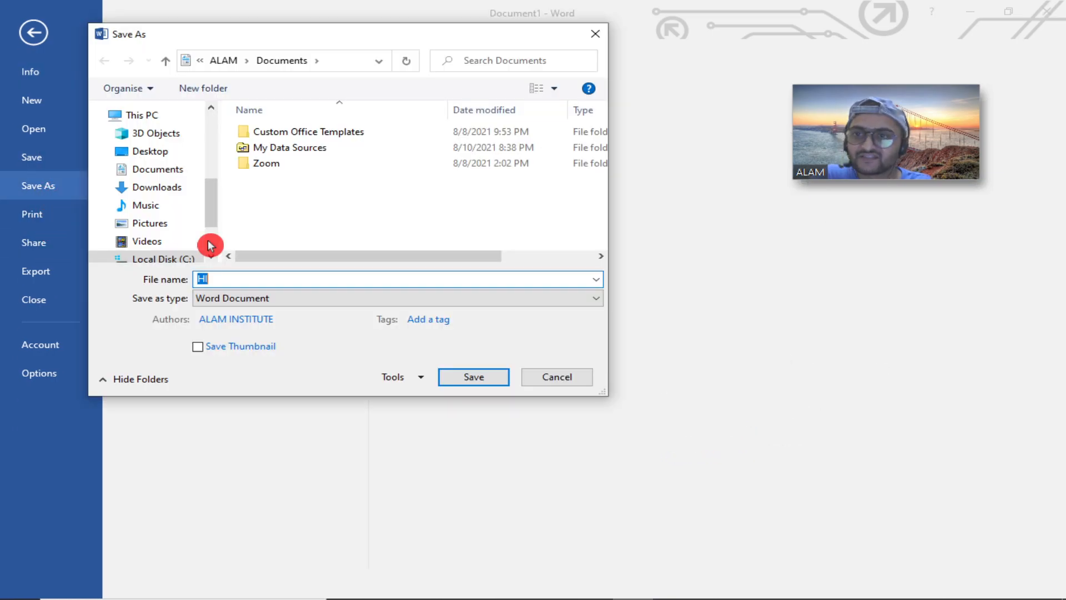
pyautogui.moveTo(299, 36); pyautogui.dragTo(389, 40)
pyautogui.doubleClick(383, 290)
pyautogui.write('ALAM')
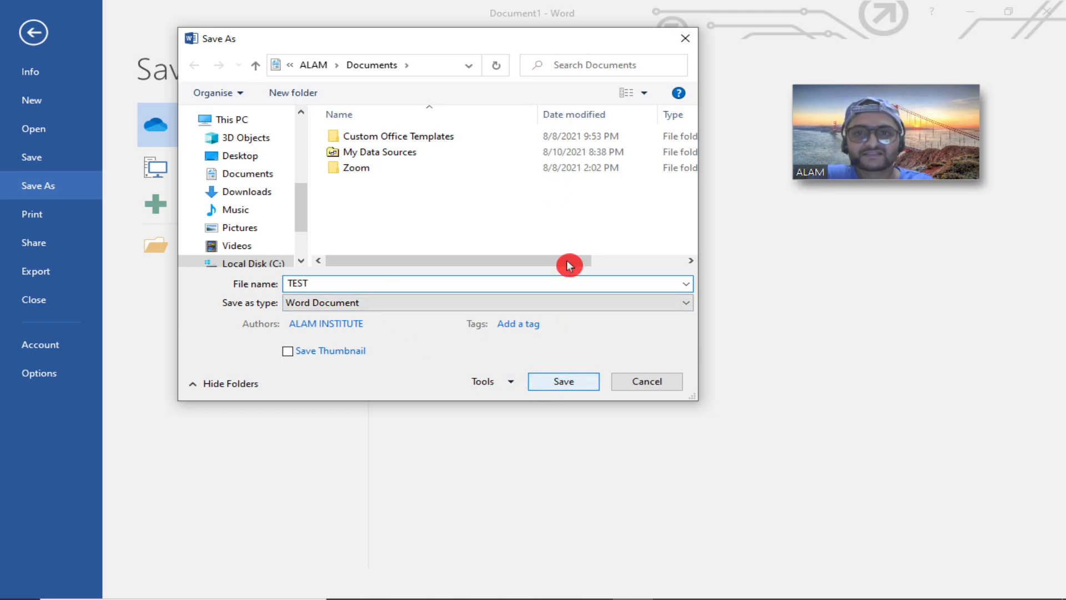
pyautogui.click(561, 383)
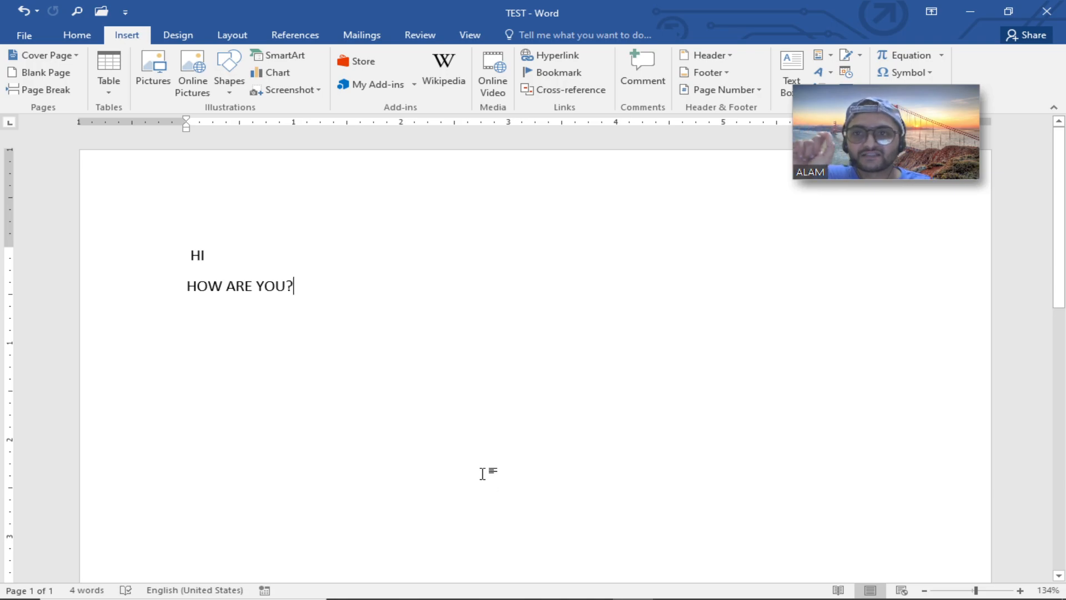
# Reopen the General page of Word Options and close it.
pyautogui.click(35, 38)
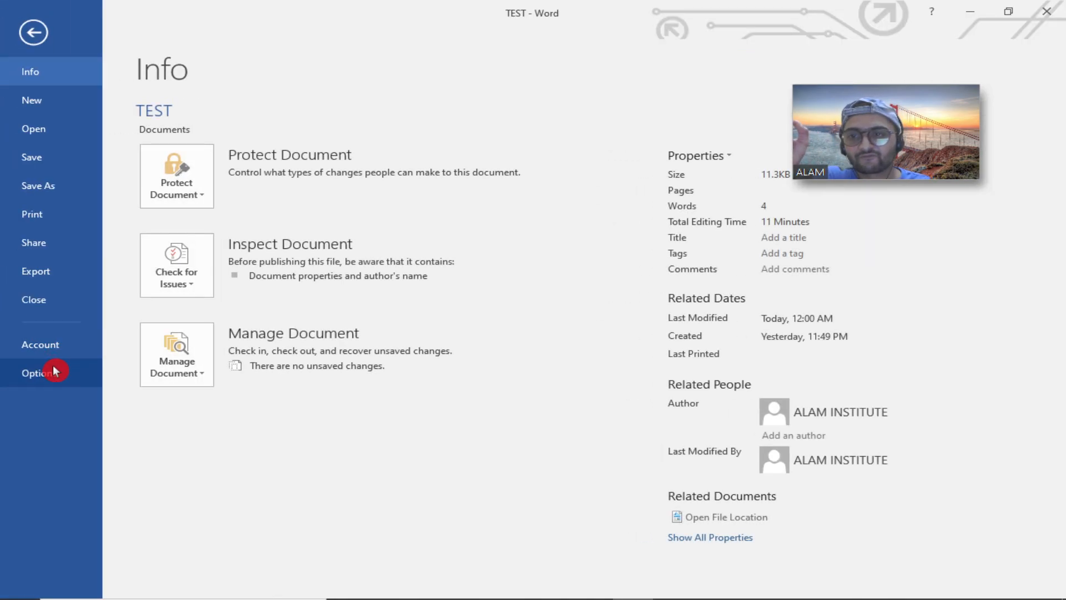
pyautogui.click(53, 371)
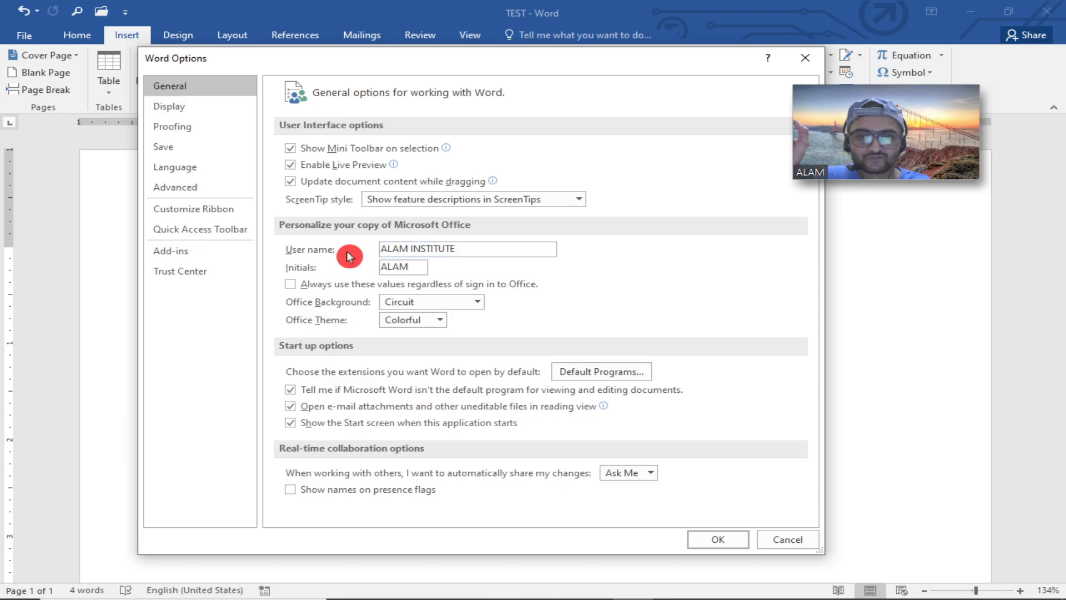
pyautogui.click(717, 538)
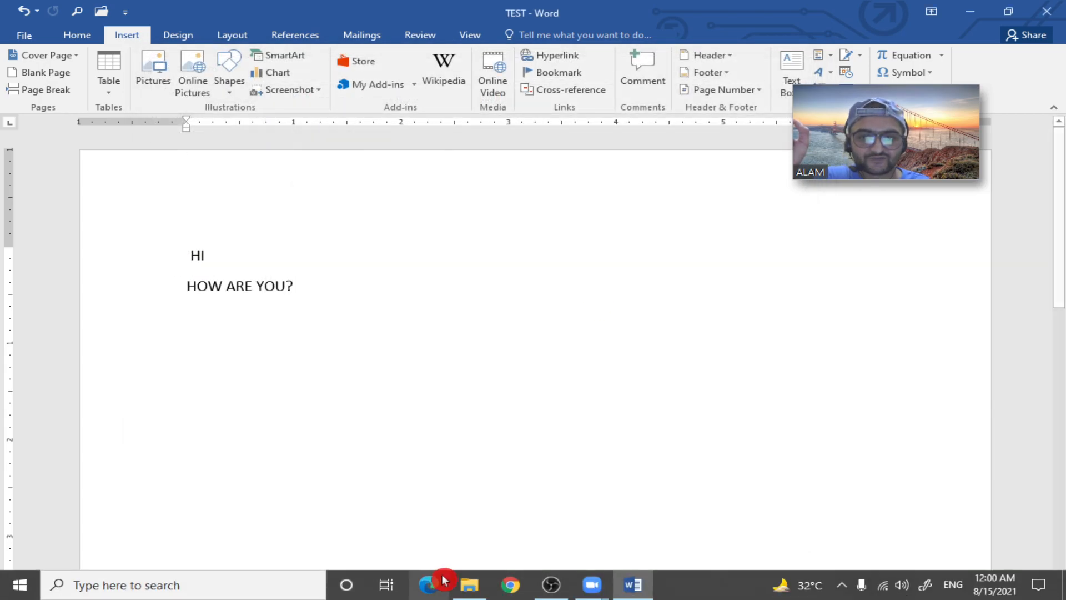
# Open the Properties of the TEST document in the Documents folder in File Explorer.
pyautogui.click(474, 583)
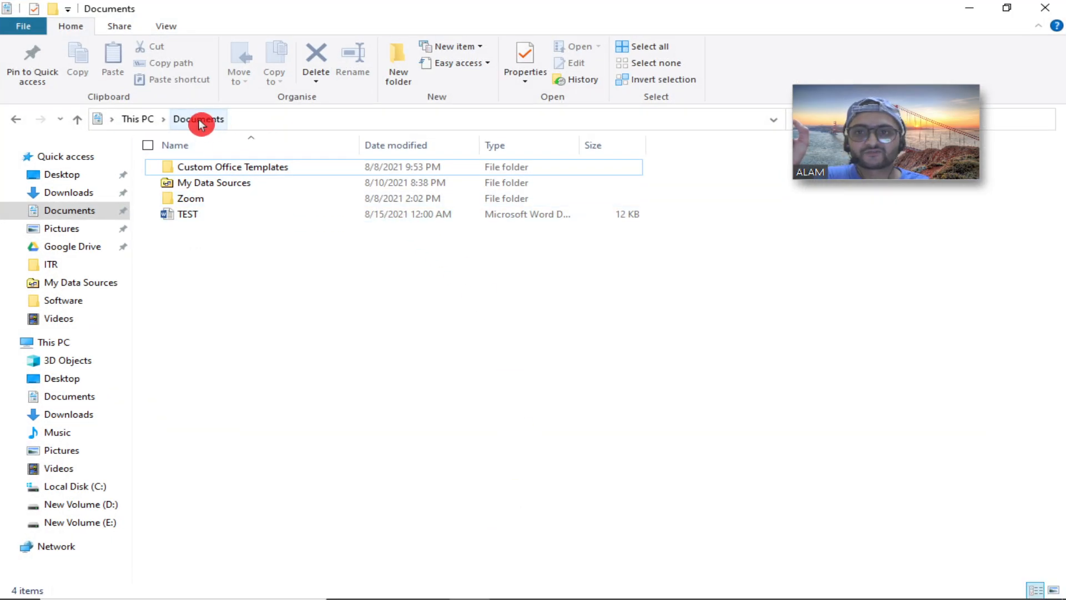
pyautogui.click(189, 216)
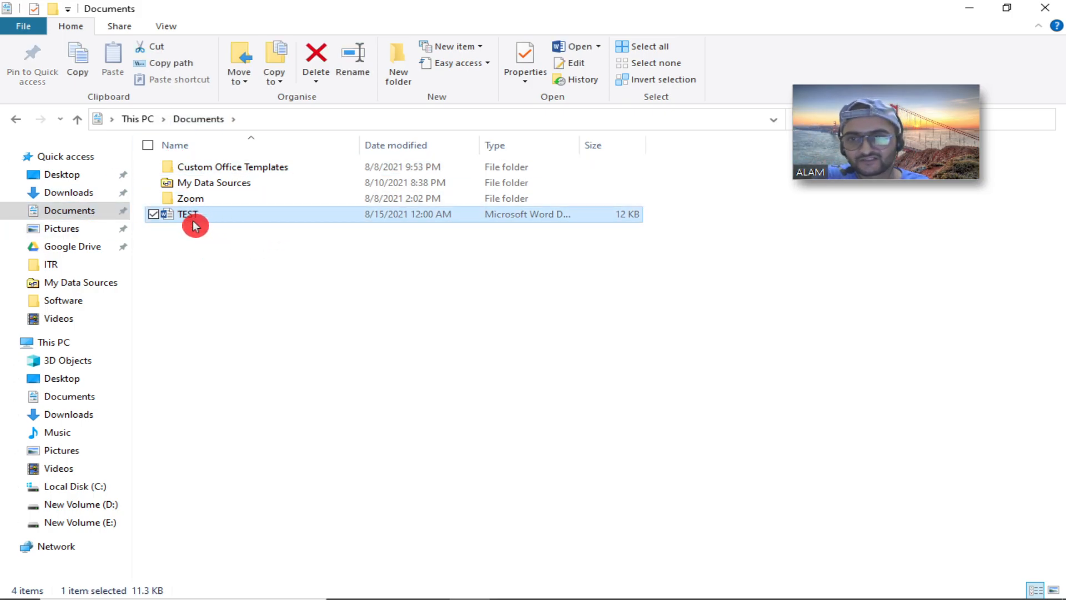
pyautogui.rightClick(190, 218)
pyautogui.click(66, 590)
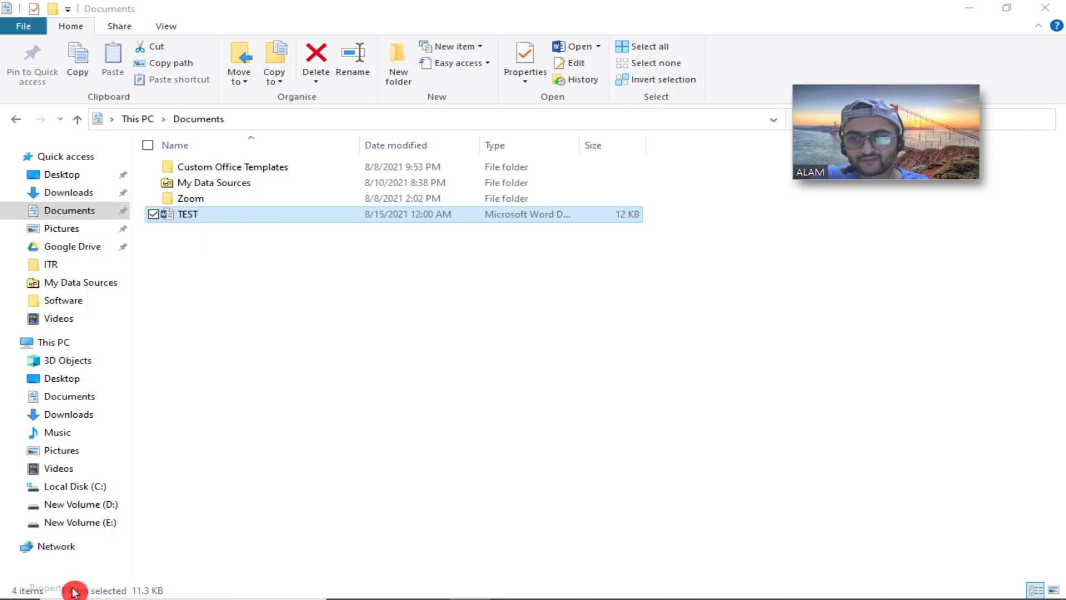
pyautogui.moveTo(326, 225); pyautogui.dragTo(391, 125)
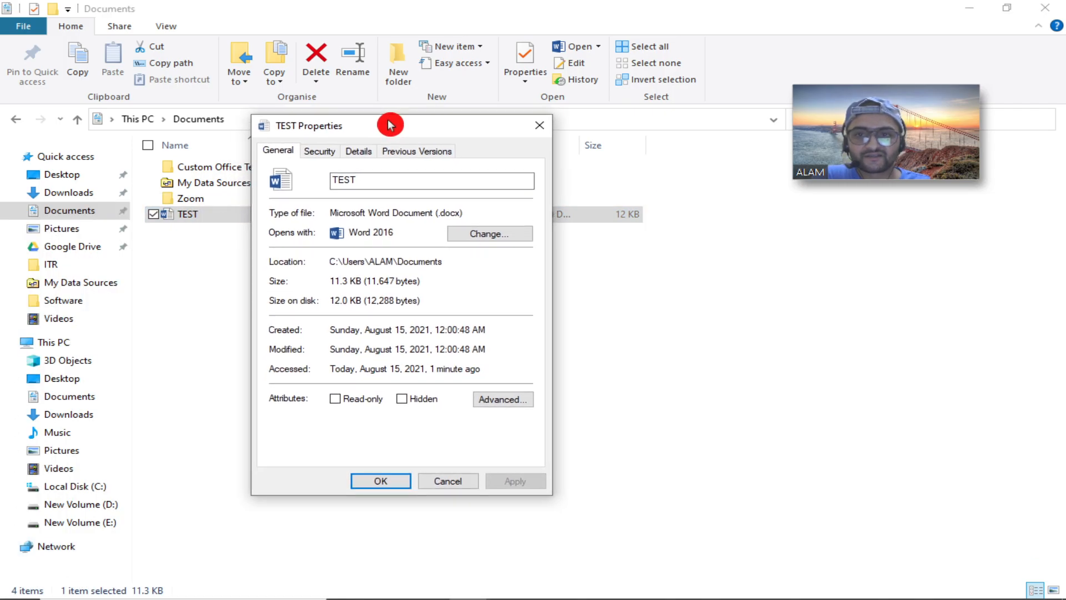
# Review the Details tab of TEST's properties, such as Authors and Content, then close the dialog.
pyautogui.click(355, 150)
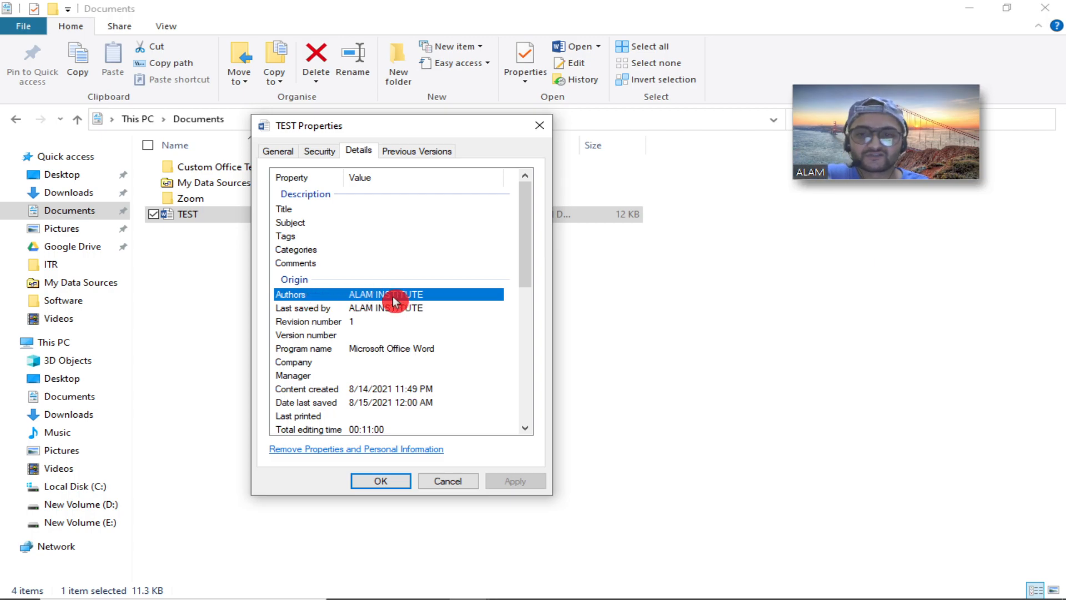
pyautogui.scroll(-5, 402, 344)
pyautogui.scroll(3, 413, 418)
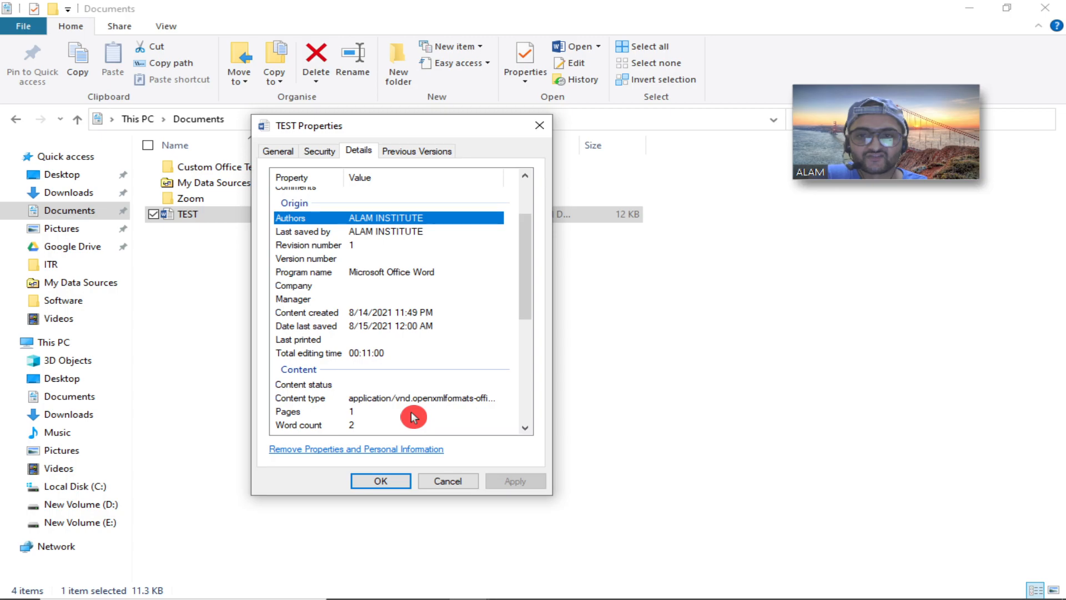
pyautogui.scroll(-3, 414, 417)
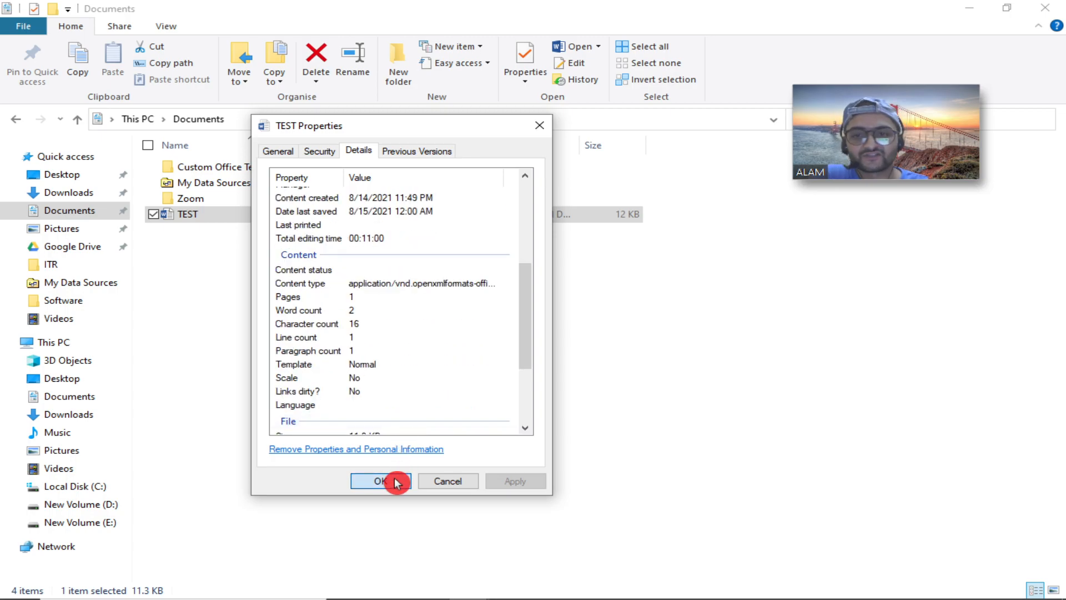
pyautogui.scroll(-3, 428, 369)
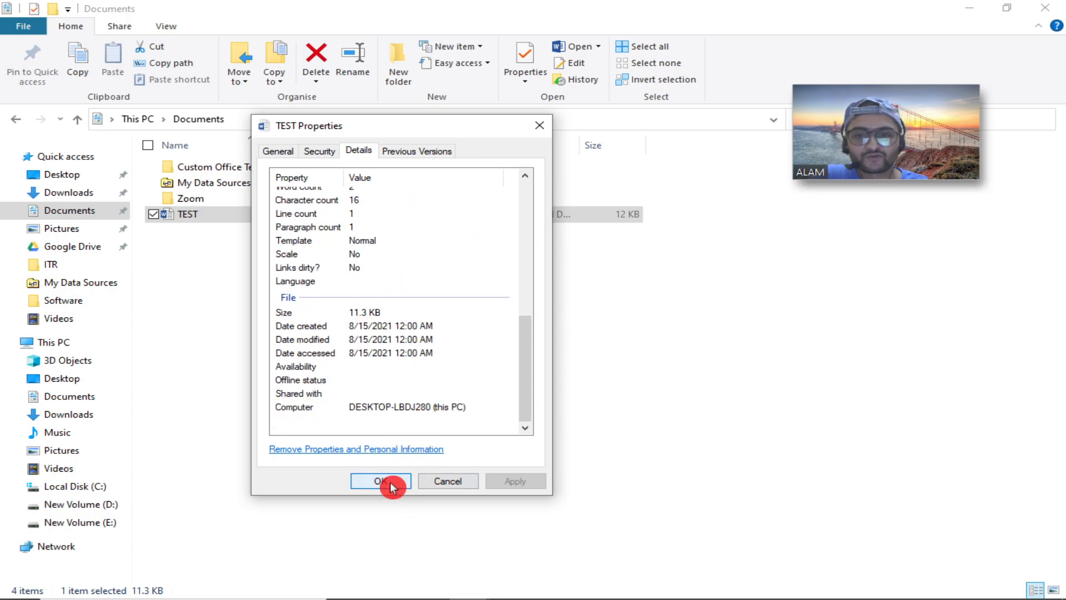
pyautogui.click(392, 483)
pyautogui.click(397, 464)
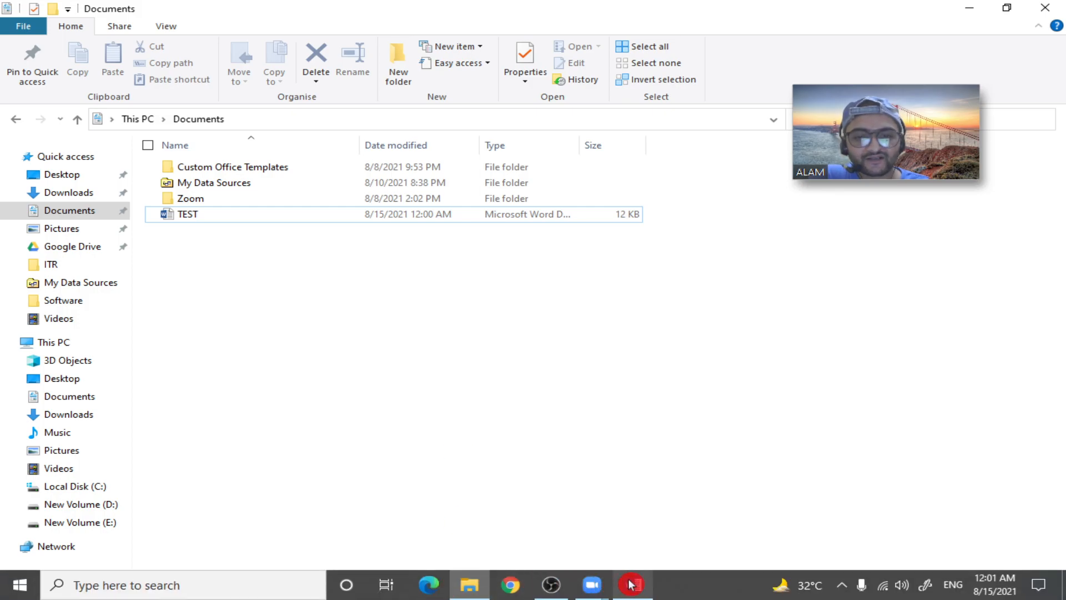
# Back in Word, try the Office Theme options in Word Options, ending on Dark Gray, and apply.
pyautogui.click(629, 584)
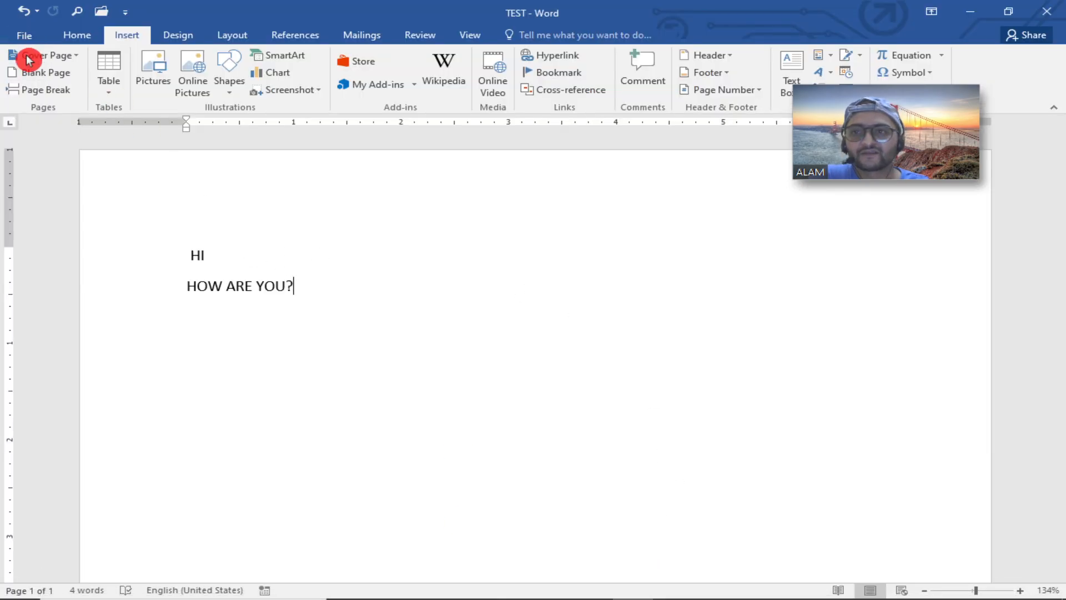
pyautogui.click(23, 35)
pyautogui.click(52, 372)
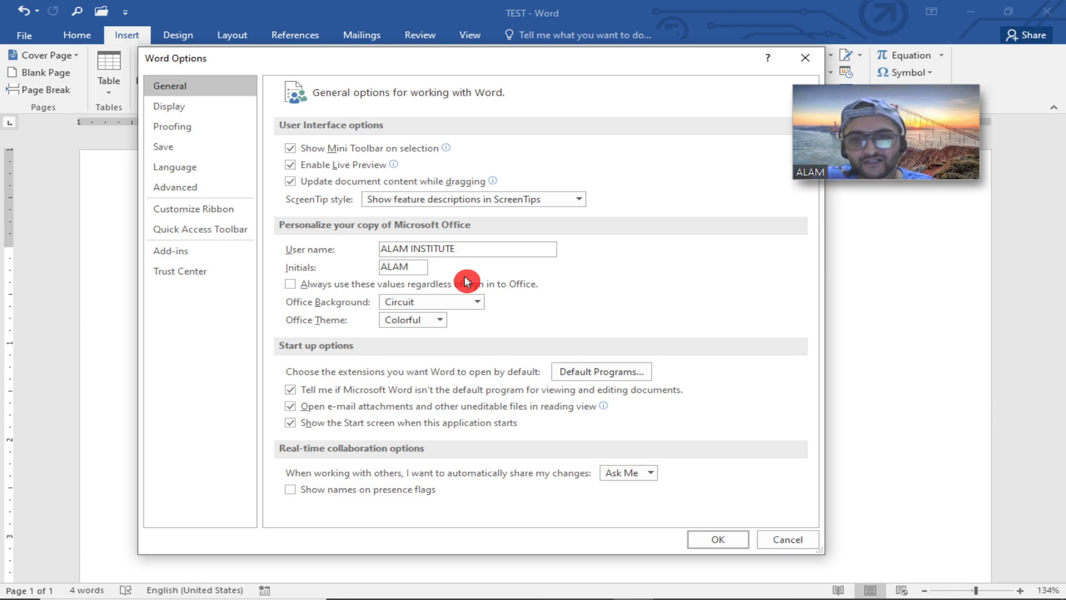
pyautogui.click(412, 319)
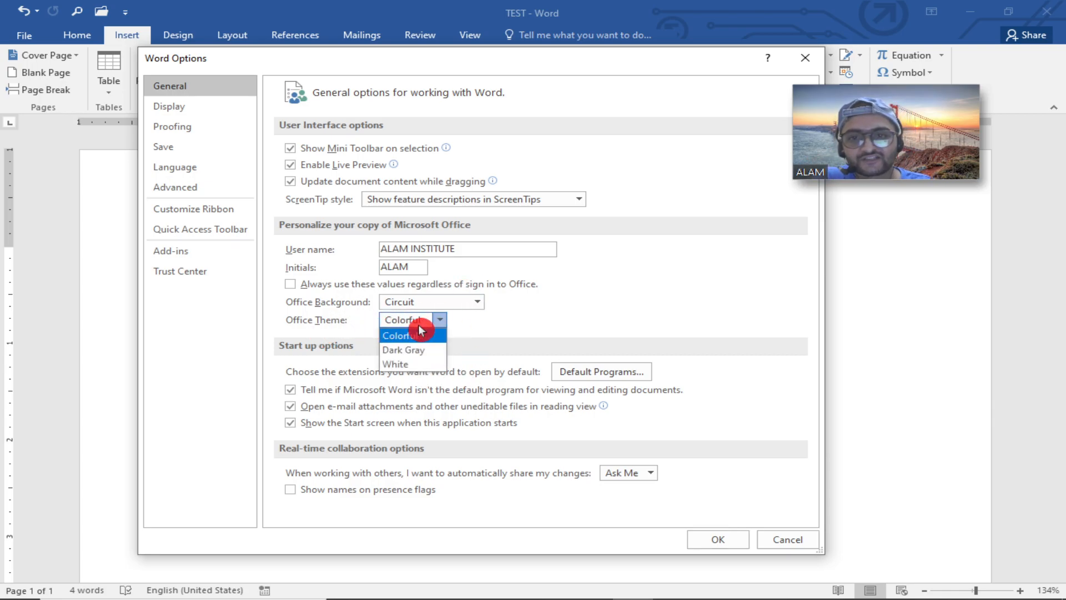
pyautogui.click(410, 364)
pyautogui.click(440, 319)
pyautogui.click(414, 349)
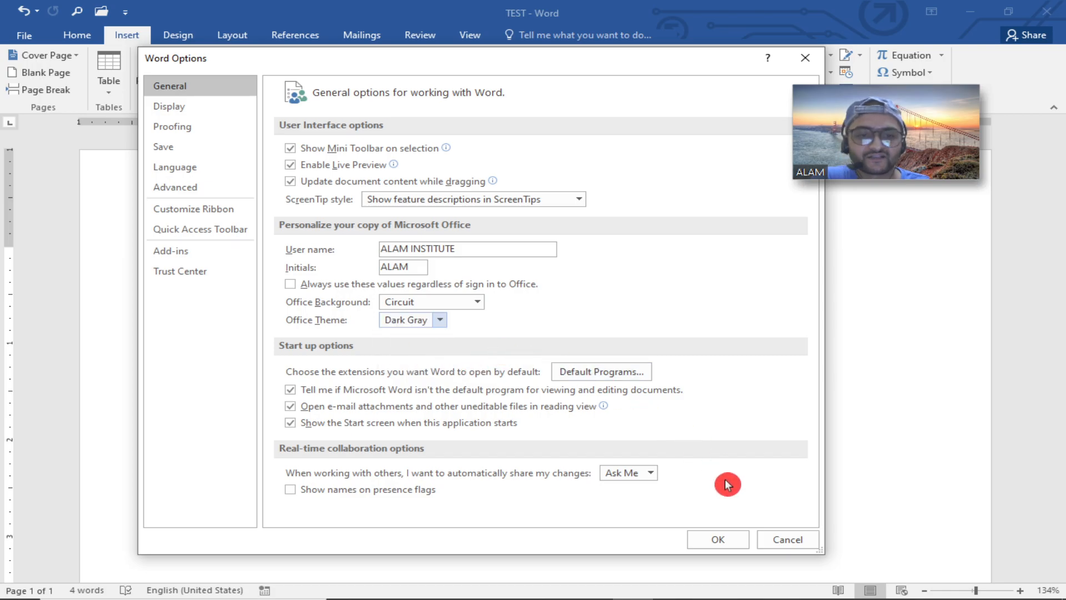
pyautogui.click(718, 539)
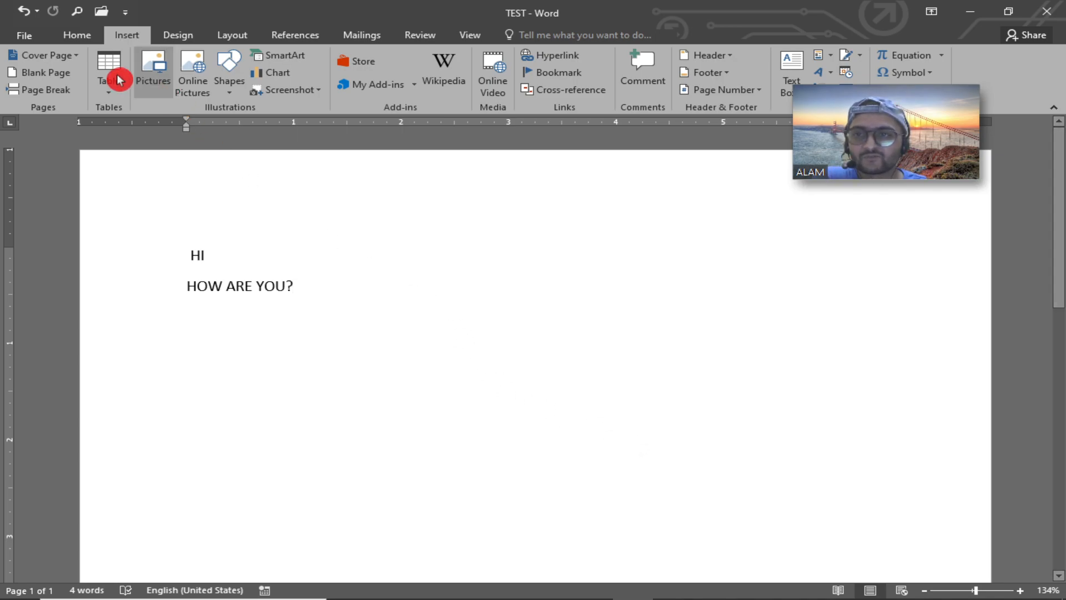
# Set the Office Theme back to Colorful in Word Options and apply.
pyautogui.click(24, 35)
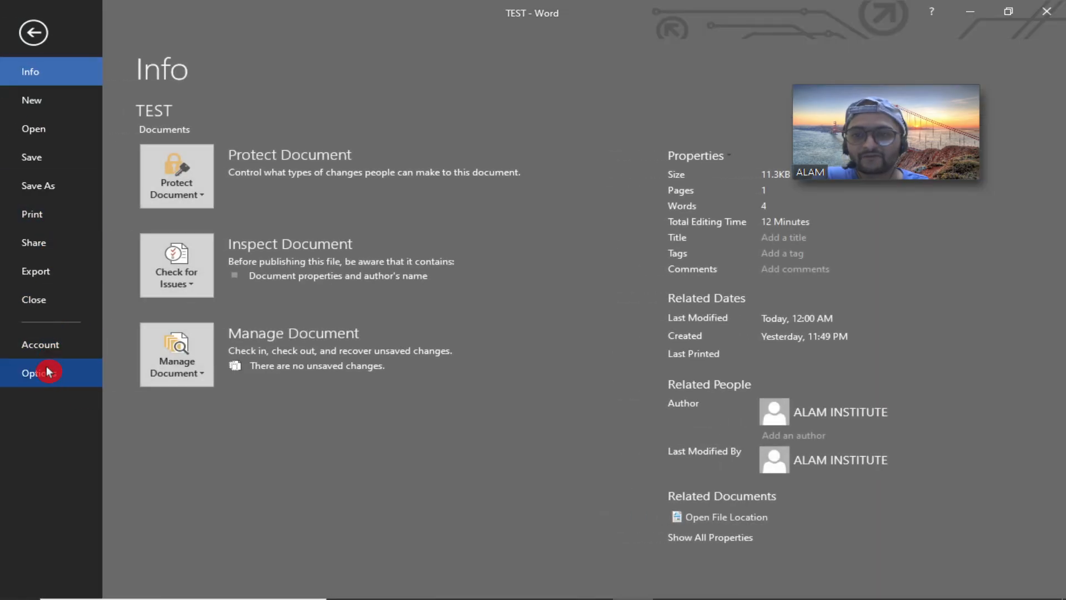
pyautogui.click(43, 372)
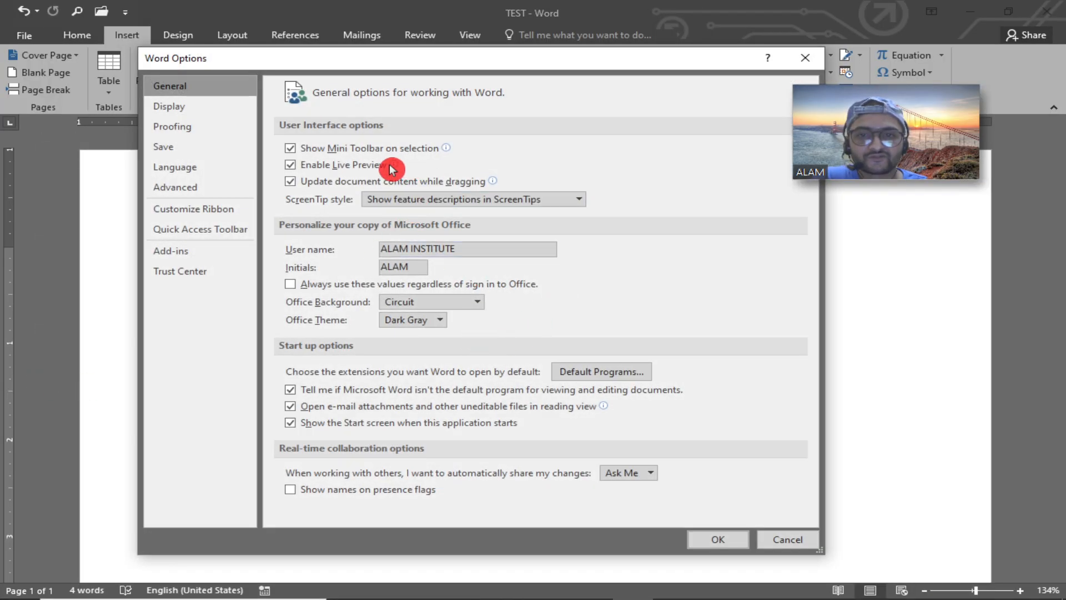
pyautogui.click(416, 321)
pyautogui.click(408, 336)
pyautogui.click(716, 536)
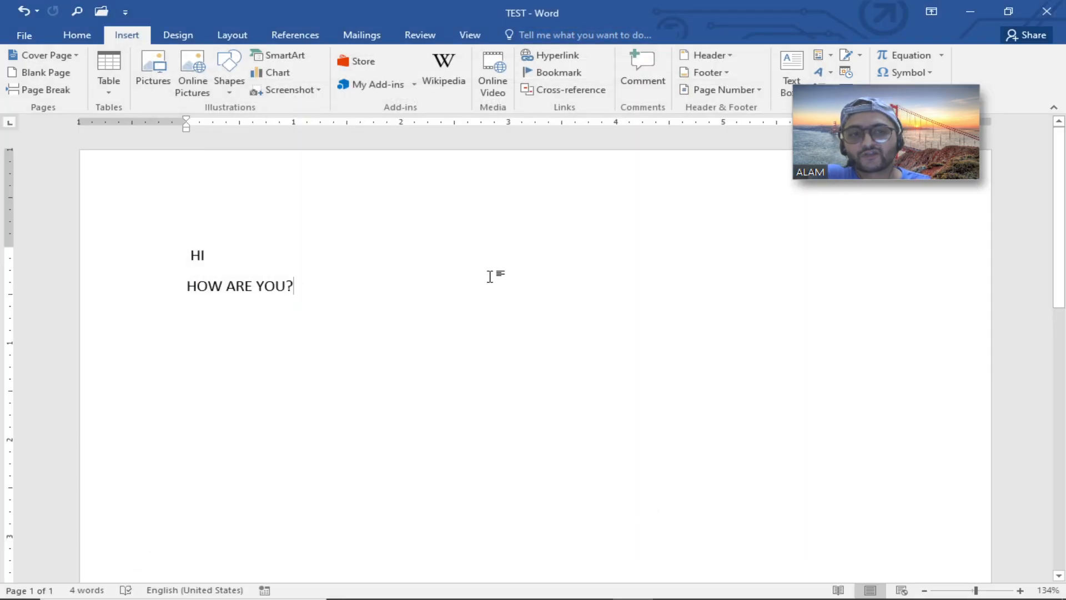
# Reopen Word Options, check Show the Start screen when this application starts, and confirm.
pyautogui.click(25, 36)
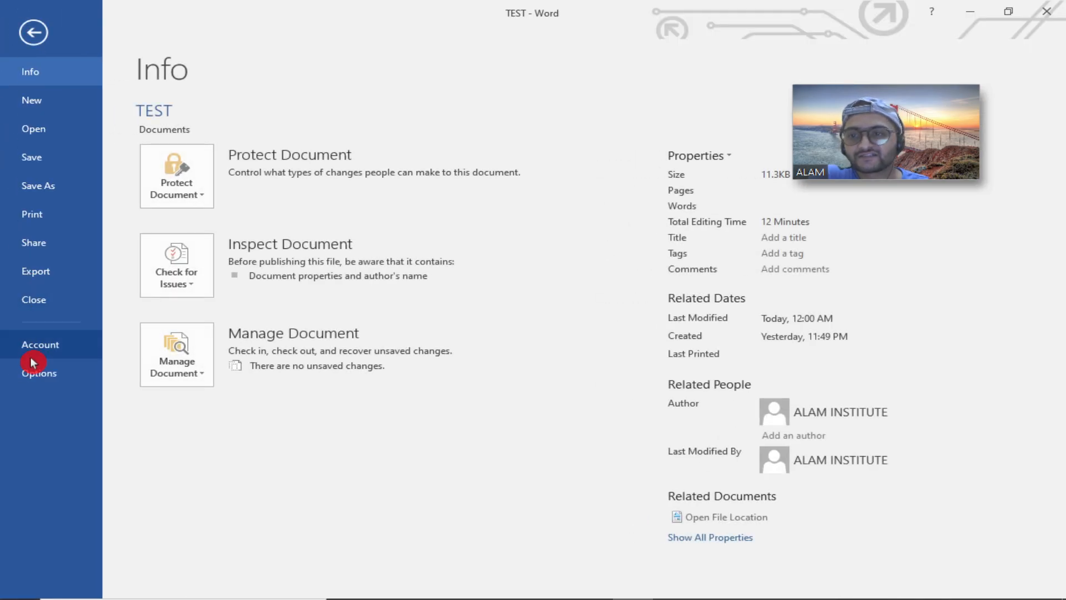
pyautogui.click(35, 373)
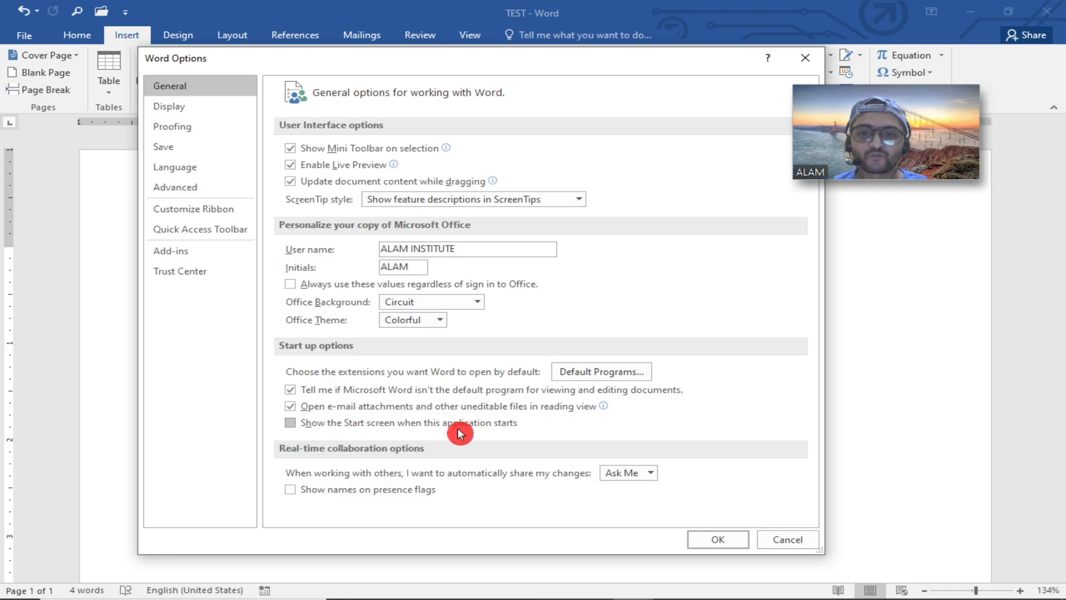
pyautogui.click(416, 423)
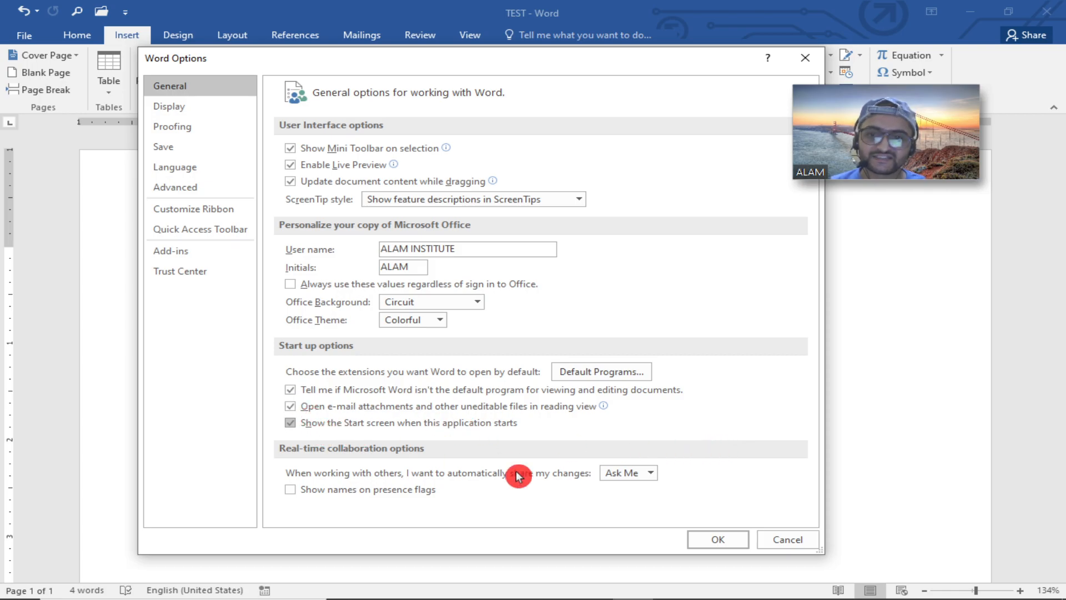
pyautogui.click(725, 538)
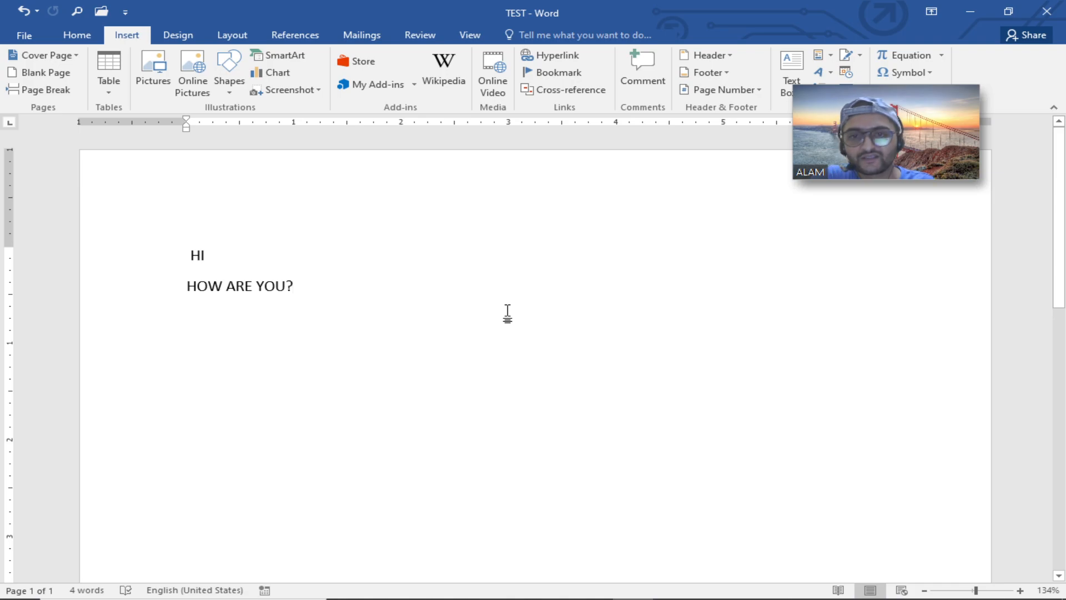
# Close the document and Word, then relaunch Word by running winword.
pyautogui.hotkey('ctrl', 'w')
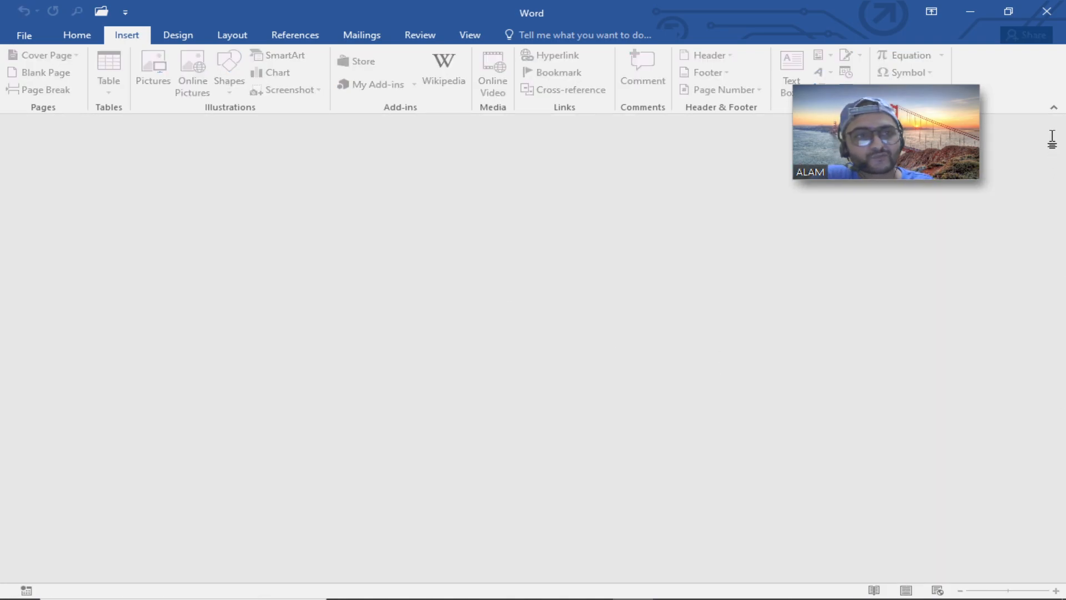
pyautogui.click(1046, 11)
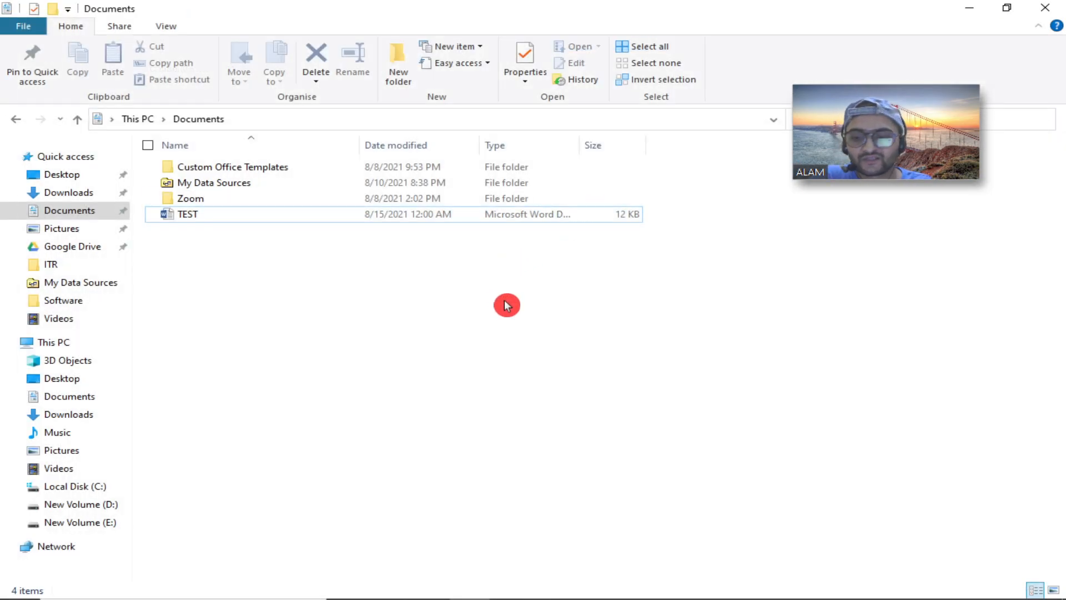
pyautogui.press('super+r')
pyautogui.write('winword')
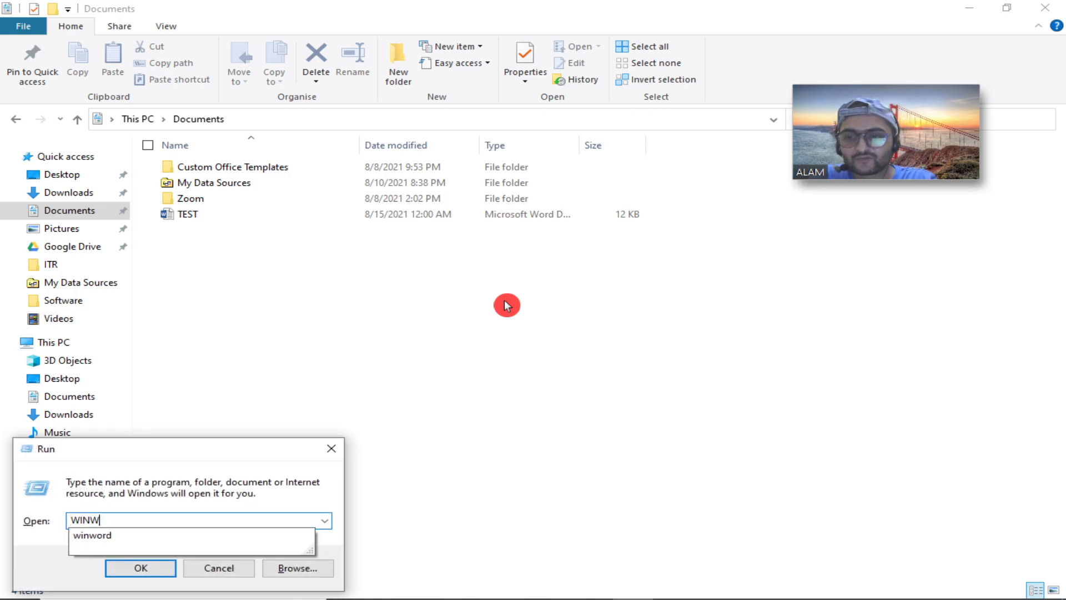
pyautogui.press('Return')
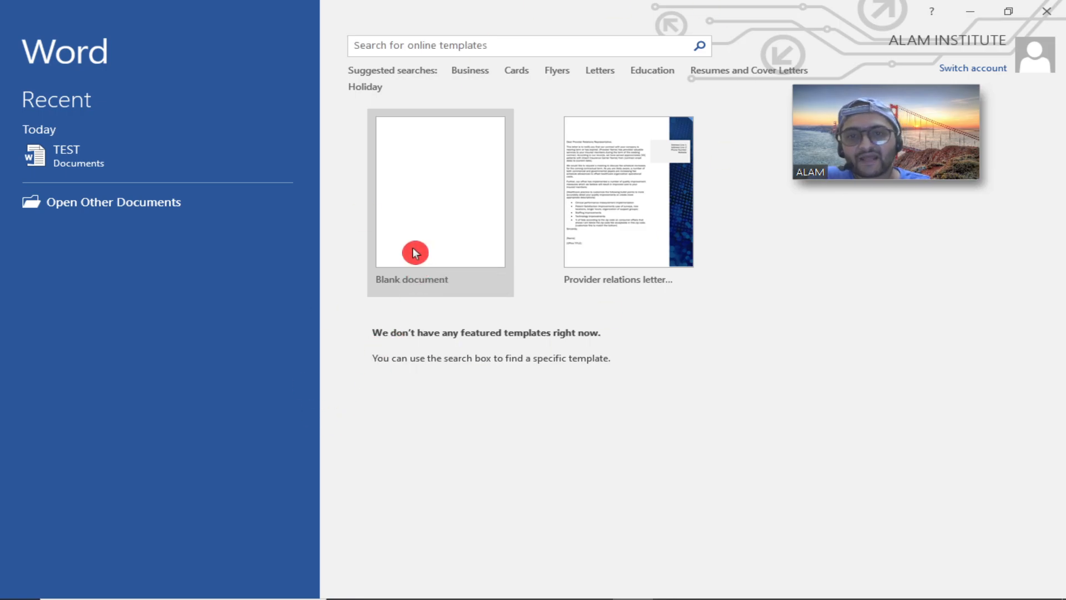
# Open TEST from the recent list and turn off Show the Start screen when this application starts in Word Options.
pyautogui.click(73, 161)
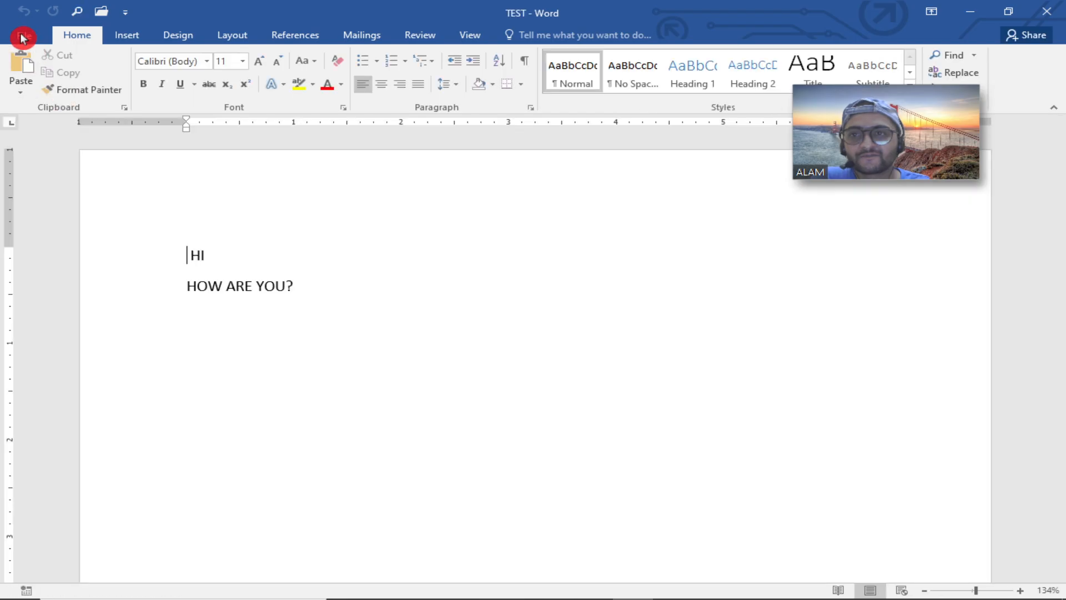
pyautogui.click(22, 35)
pyautogui.click(34, 373)
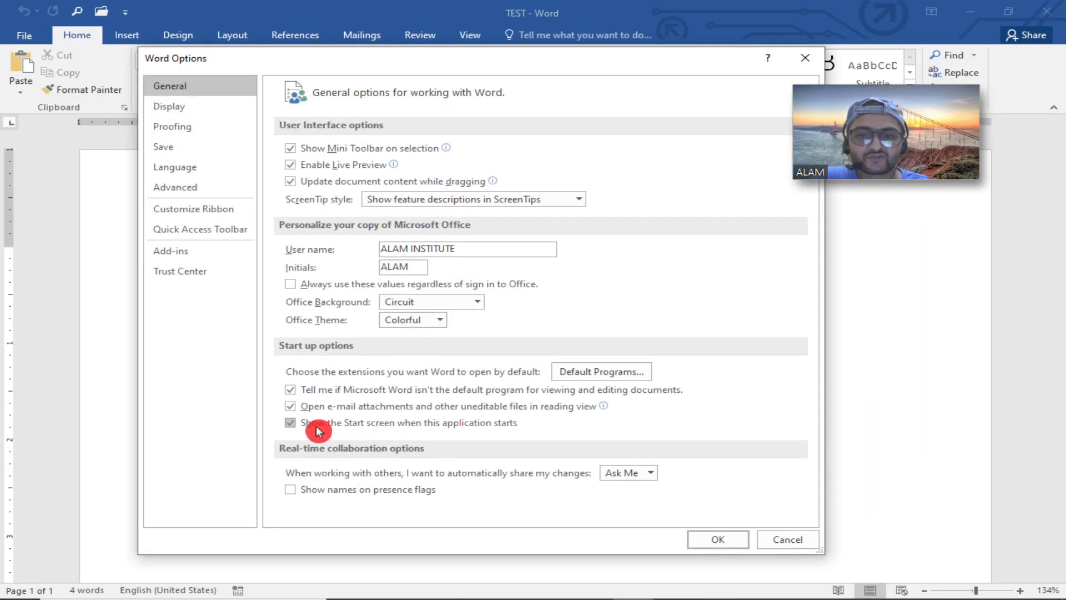
pyautogui.click(335, 428)
pyautogui.click(714, 540)
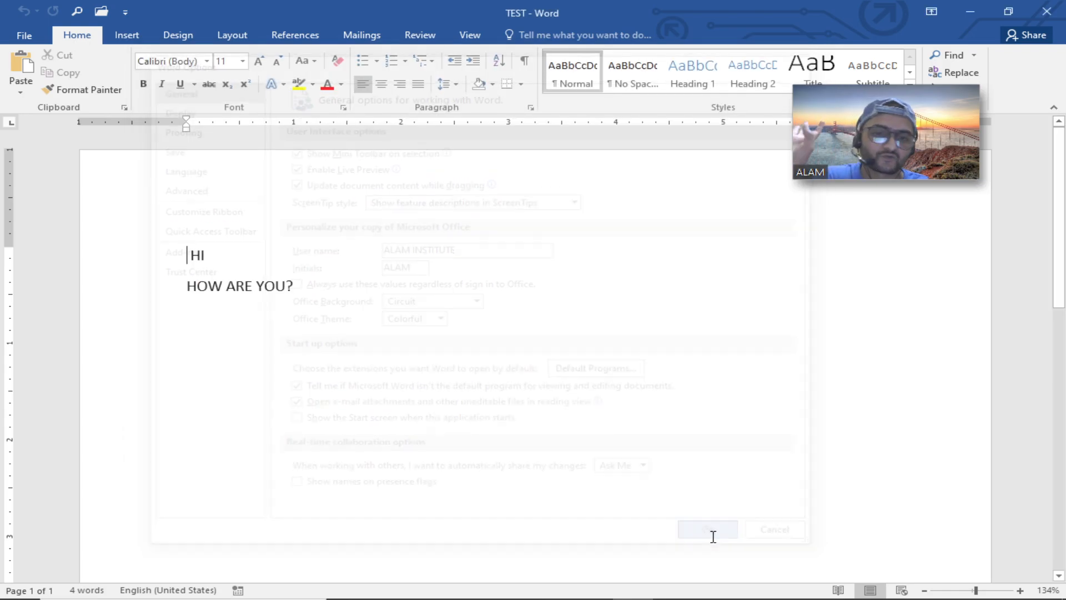
# Close Word and relaunch it by running winword again.
pyautogui.click(1046, 11)
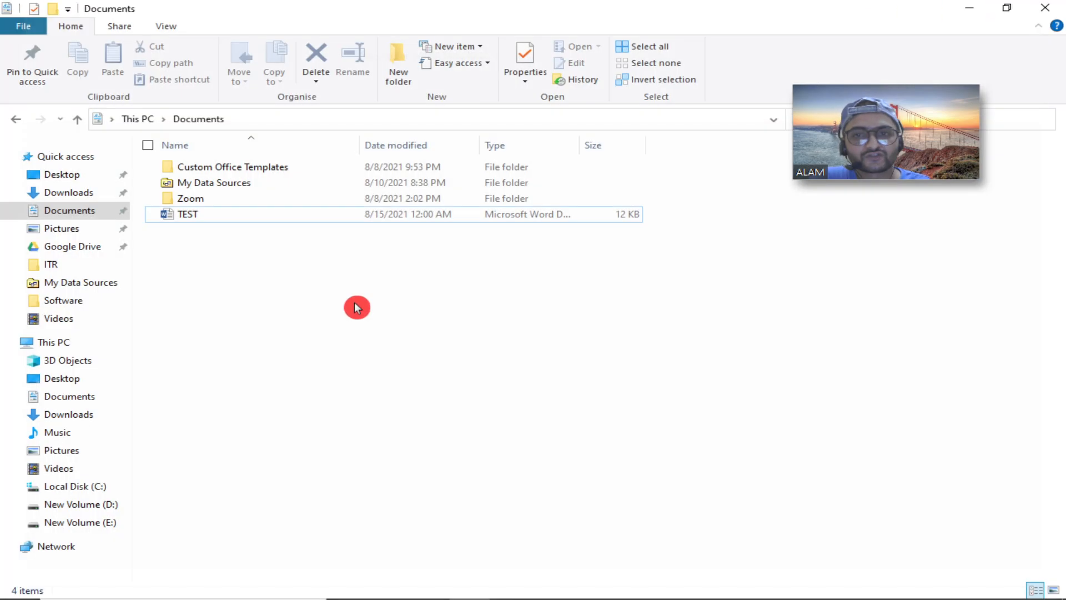
pyautogui.press('super+r')
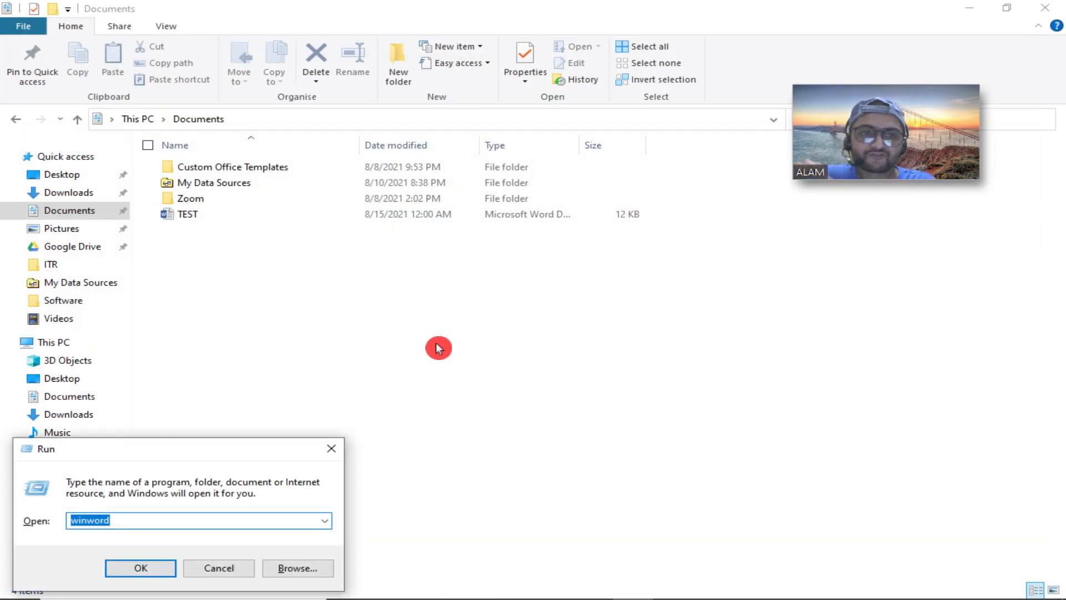
pyautogui.press('Return')
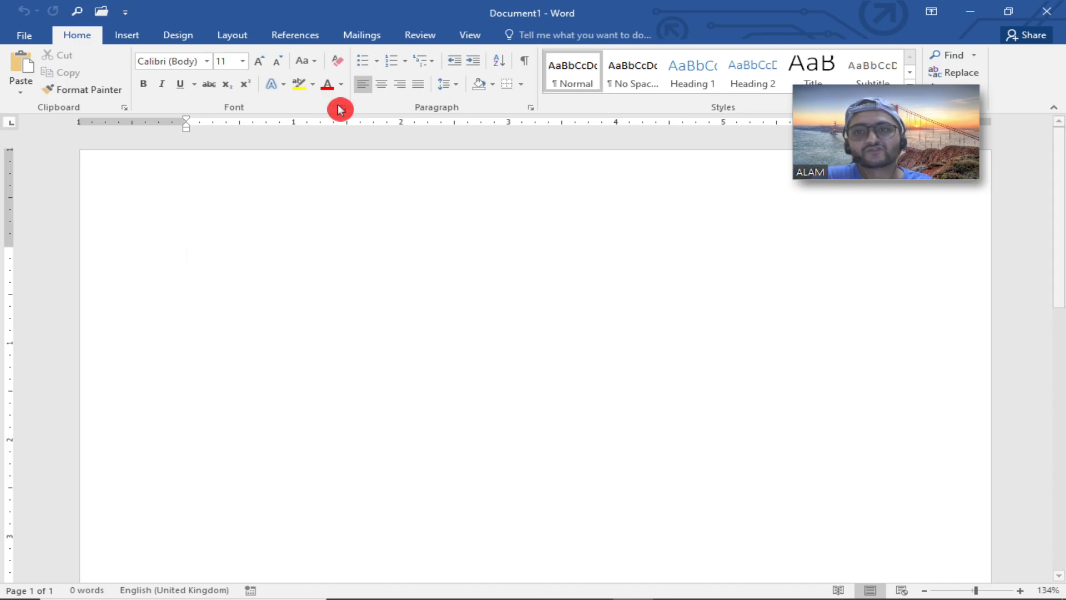
# Turn Show the Start screen when this application starts back on in Word Options, then close Word.
pyautogui.click(23, 35)
pyautogui.click(52, 379)
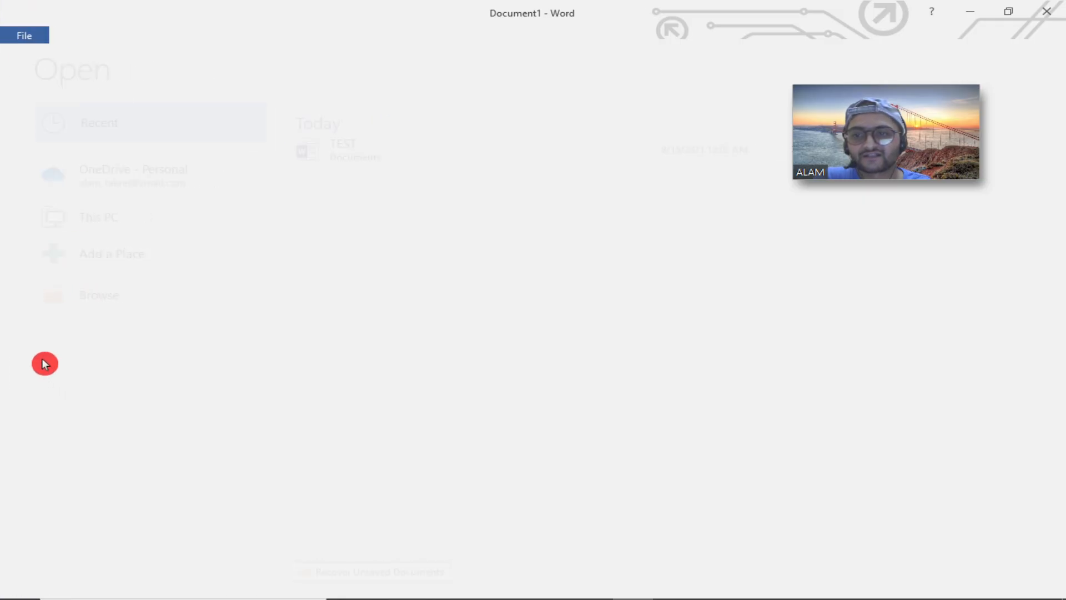
pyautogui.click(300, 423)
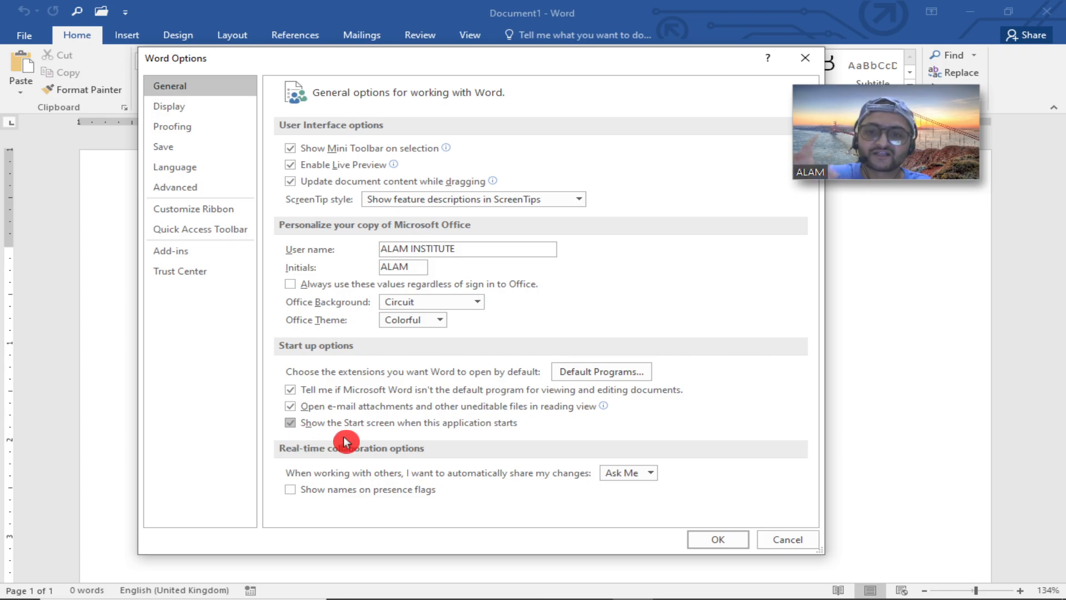
pyautogui.click(705, 539)
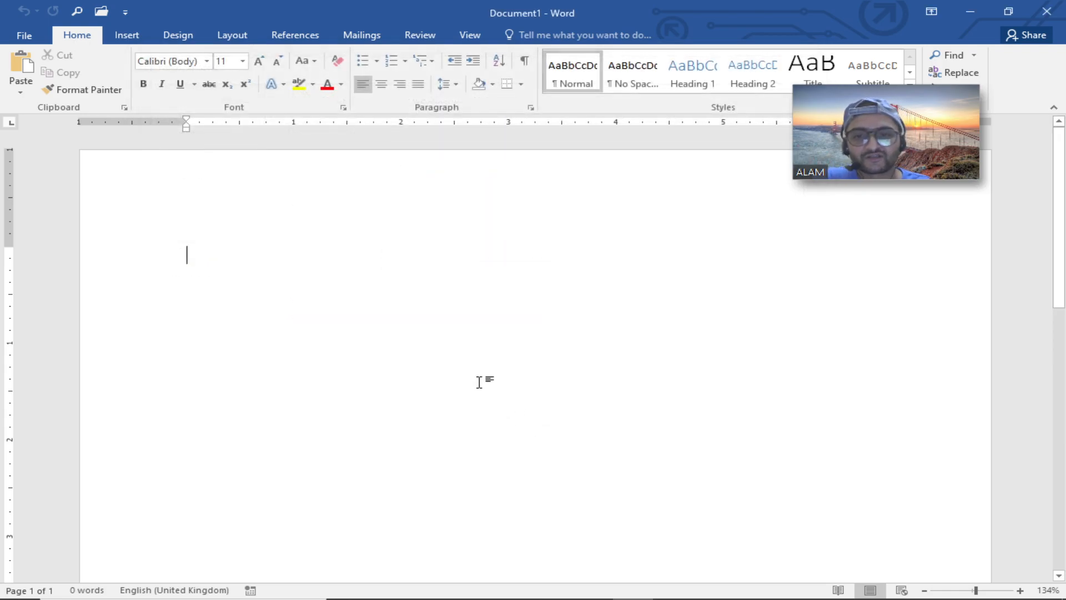
pyautogui.click(1047, 12)
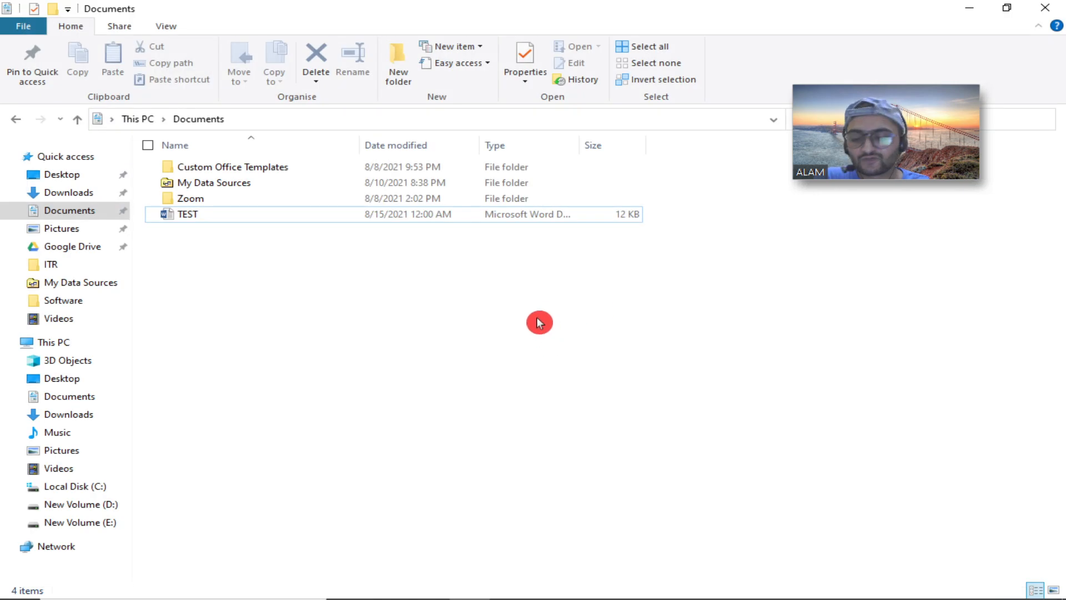
# Relaunch Word by running winword and open TEST from the recent documents list.
pyautogui.press('super+r')
pyautogui.press('Return')
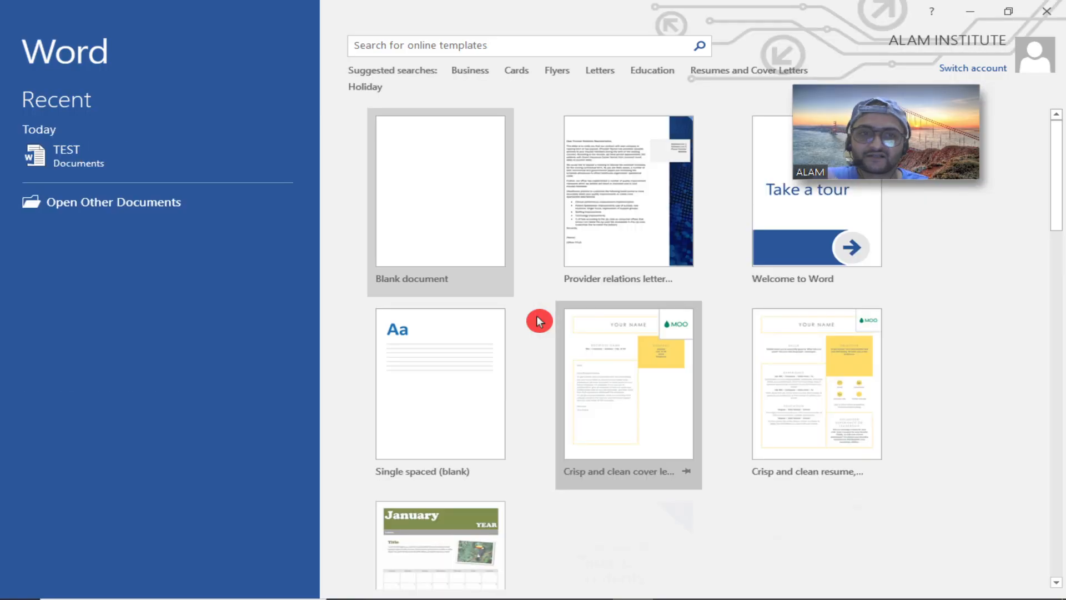
pyautogui.scroll(-3, 408, 299)
pyautogui.scroll(3, 411, 277)
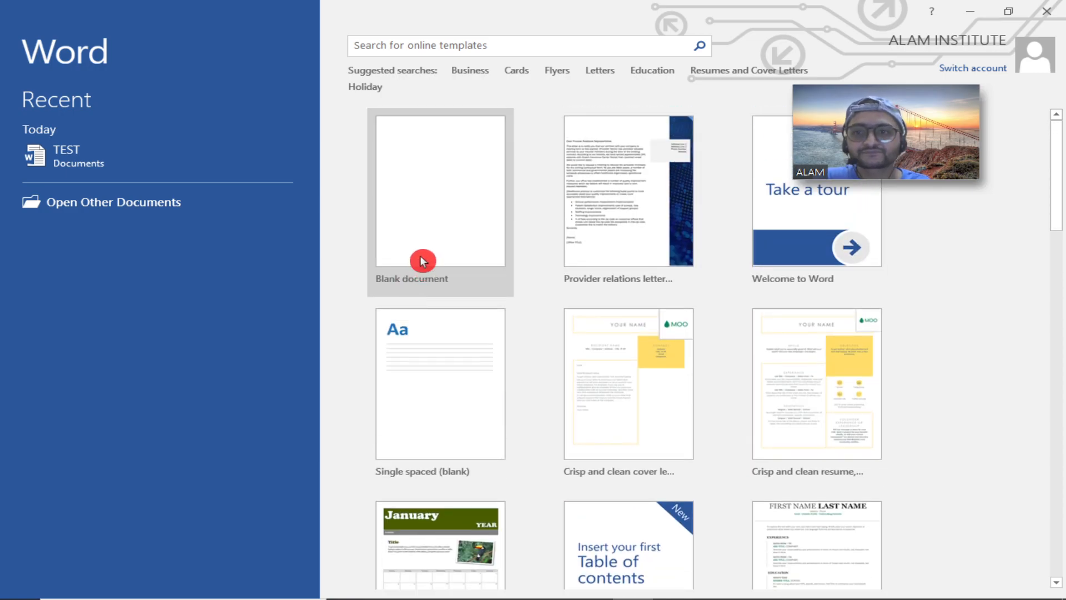
pyautogui.click(102, 145)
# Turn on always showing tab characters in Word Options' Display settings.
pyautogui.click(29, 35)
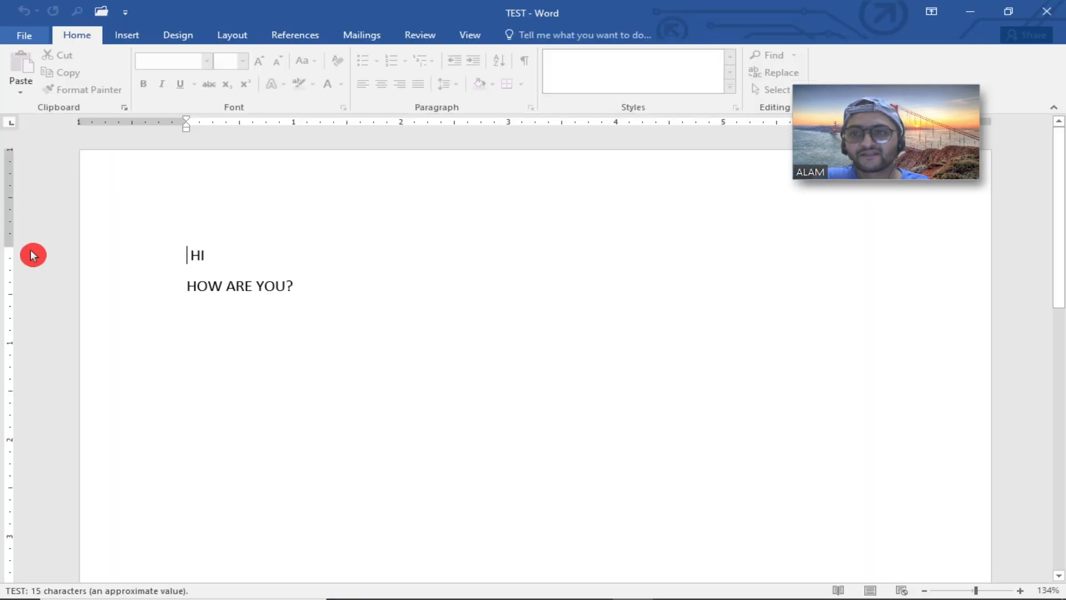
pyautogui.click(40, 376)
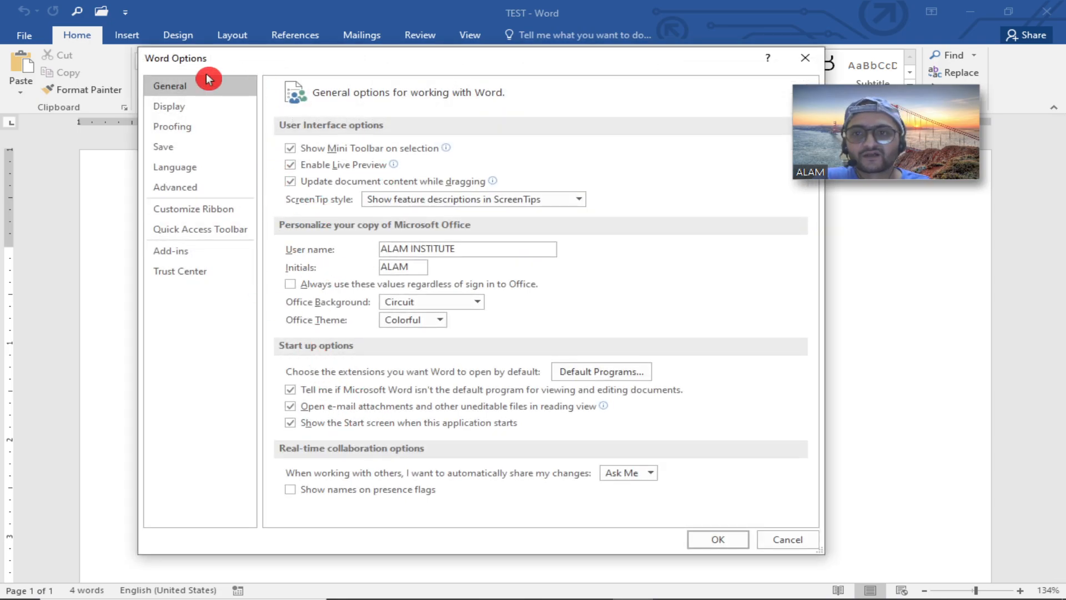
pyautogui.click(205, 106)
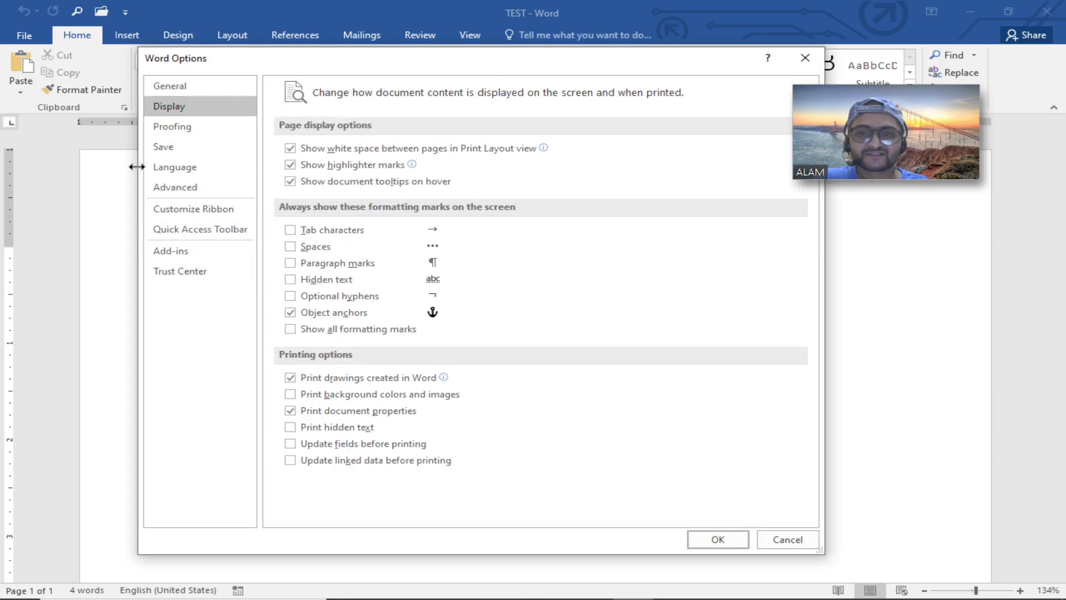
pyautogui.click(289, 228)
pyautogui.click(290, 229)
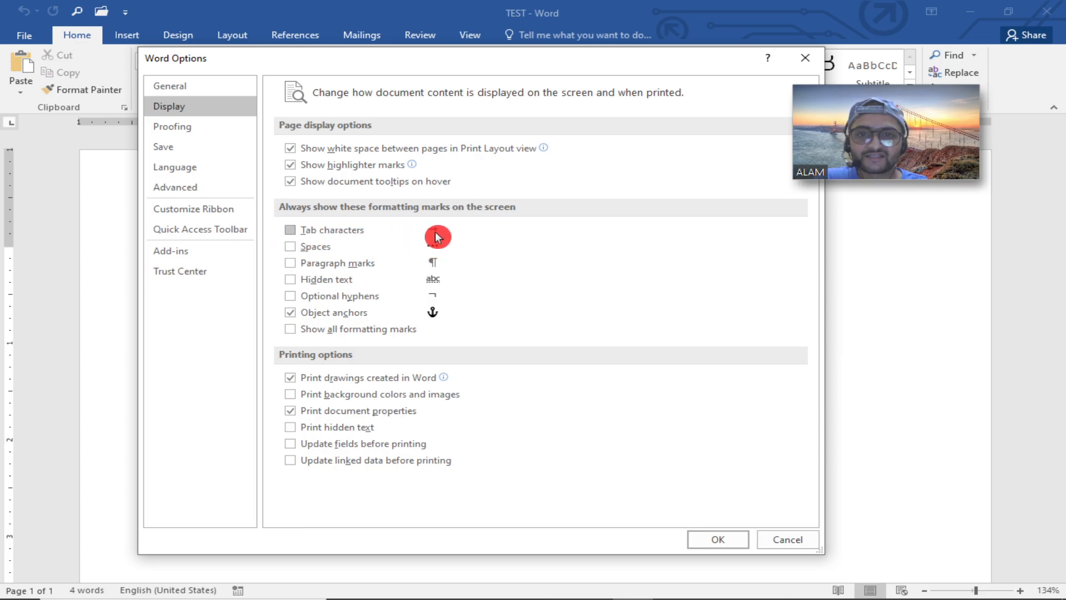
pyautogui.click(291, 230)
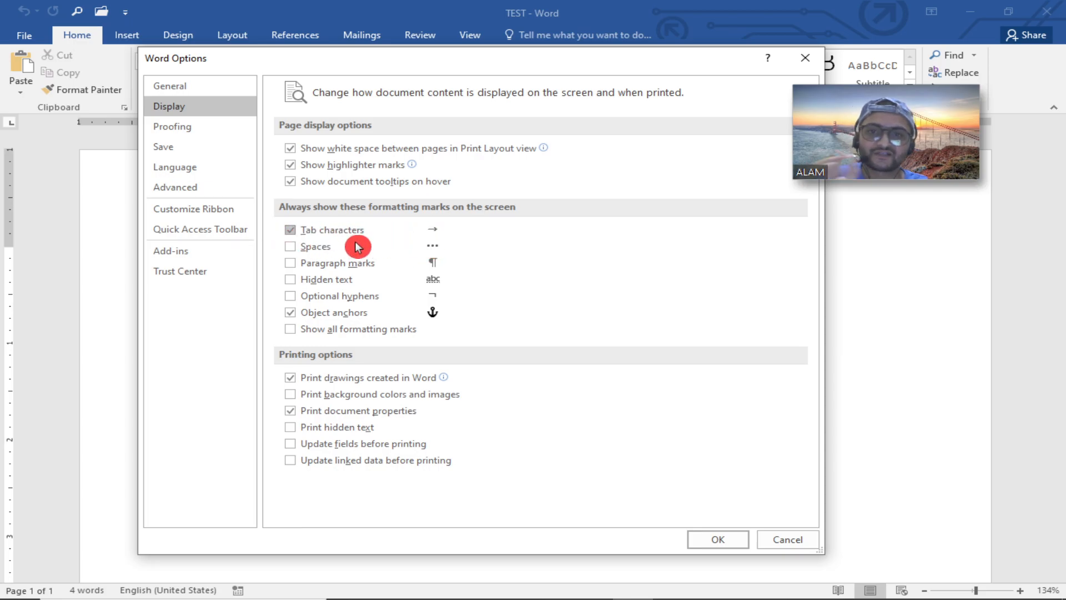
pyautogui.click(298, 228)
pyautogui.click(366, 233)
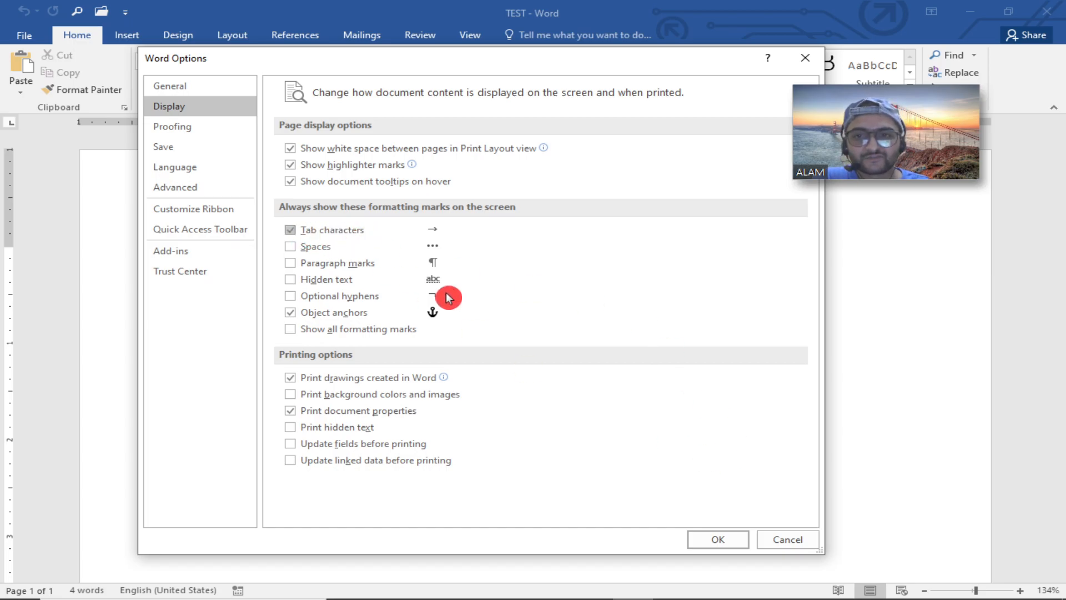
pyautogui.click(700, 536)
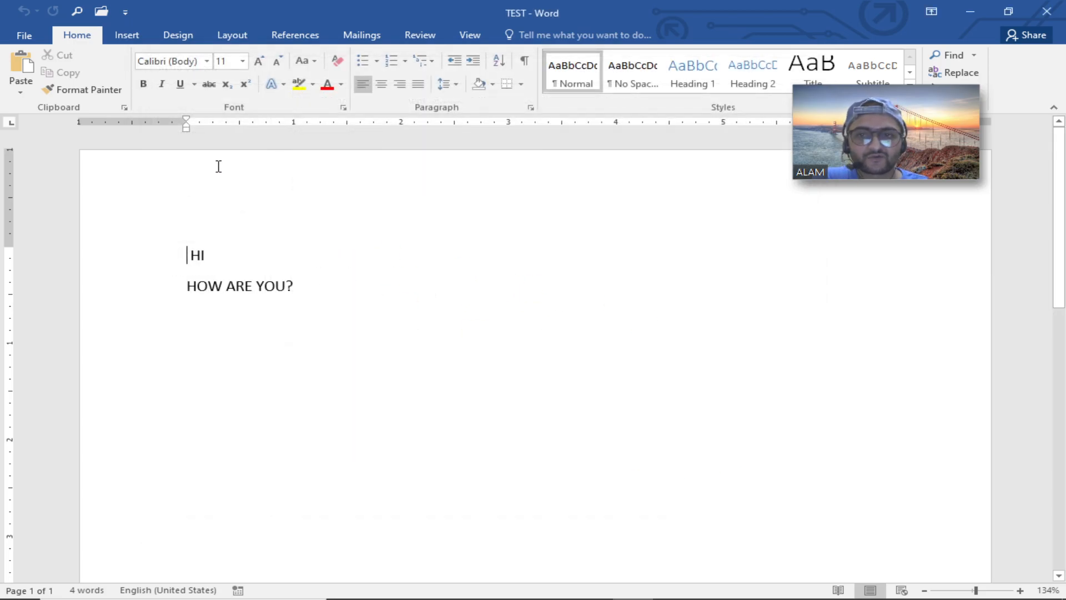
# Insert two tabs after HOW ARE YOU? and start a new line.
pyautogui.doubleClick(385, 281)
pyautogui.press('Tab')
pyautogui.press('Tab')
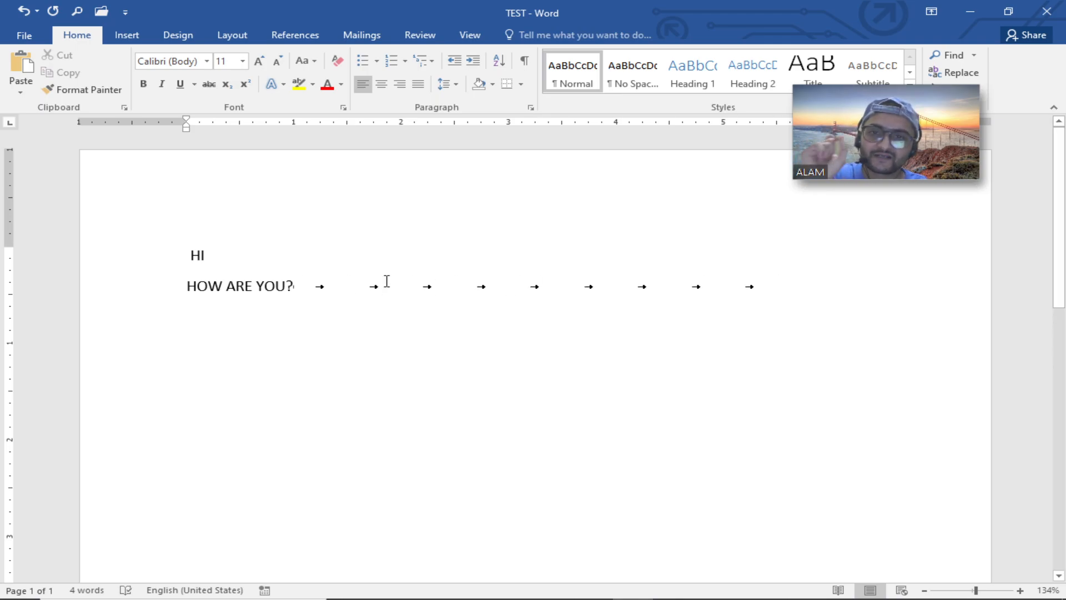
pyautogui.press('Return')
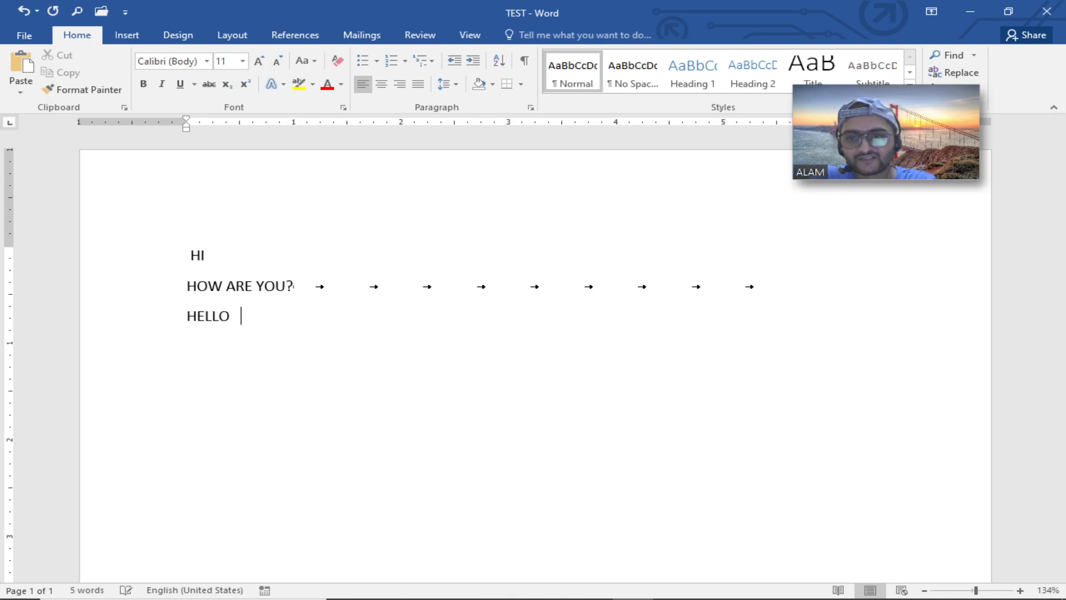
# Turn on always showing spaces in Word Options' Display settings.
pyautogui.click(43, 40)
pyautogui.click(51, 372)
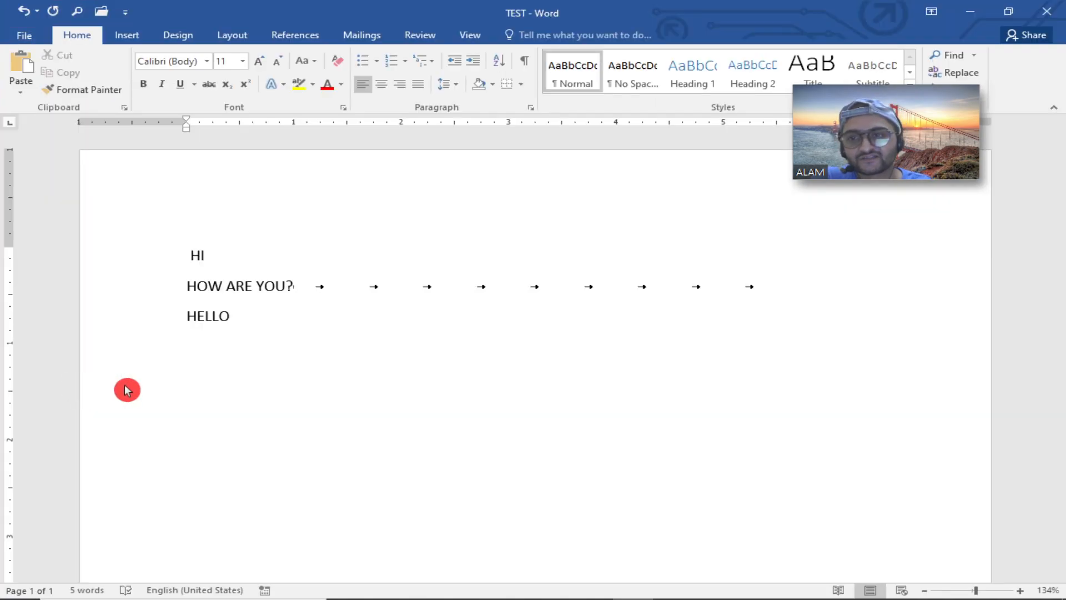
pyautogui.click(189, 106)
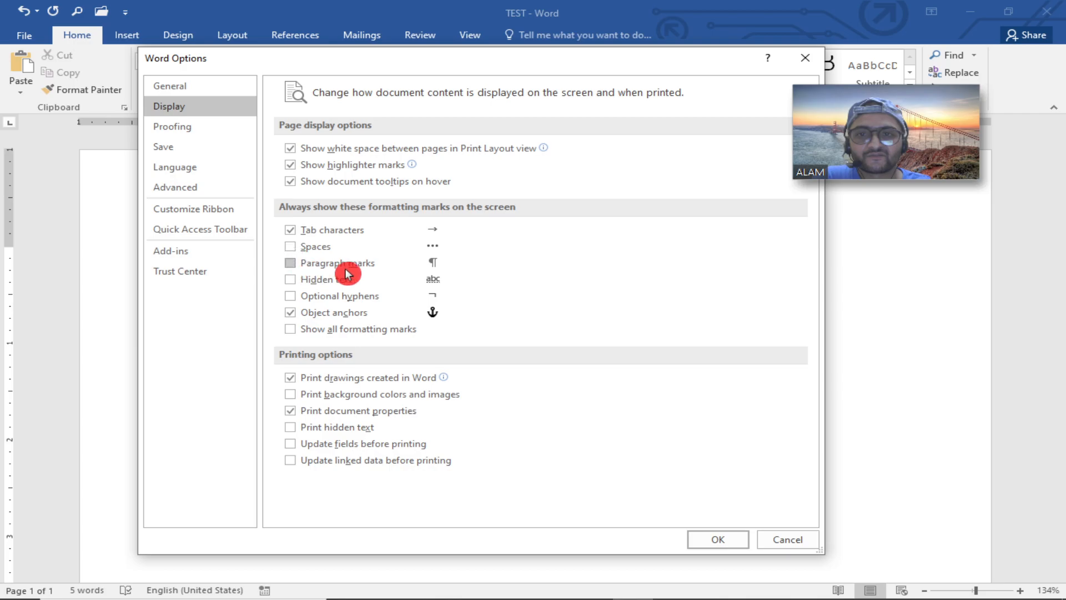
pyautogui.click(307, 249)
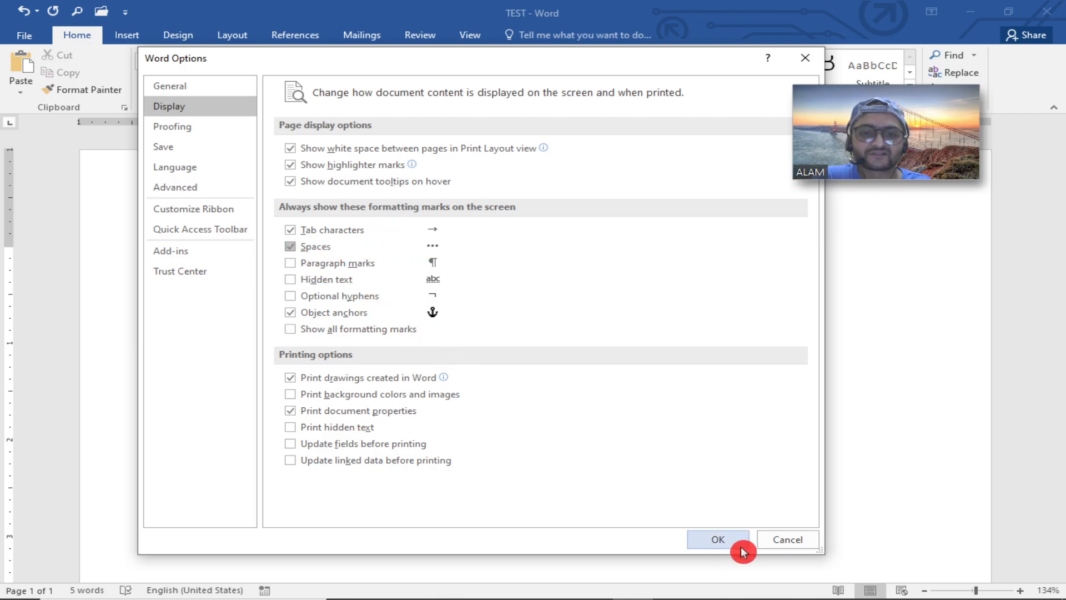
pyautogui.click(718, 539)
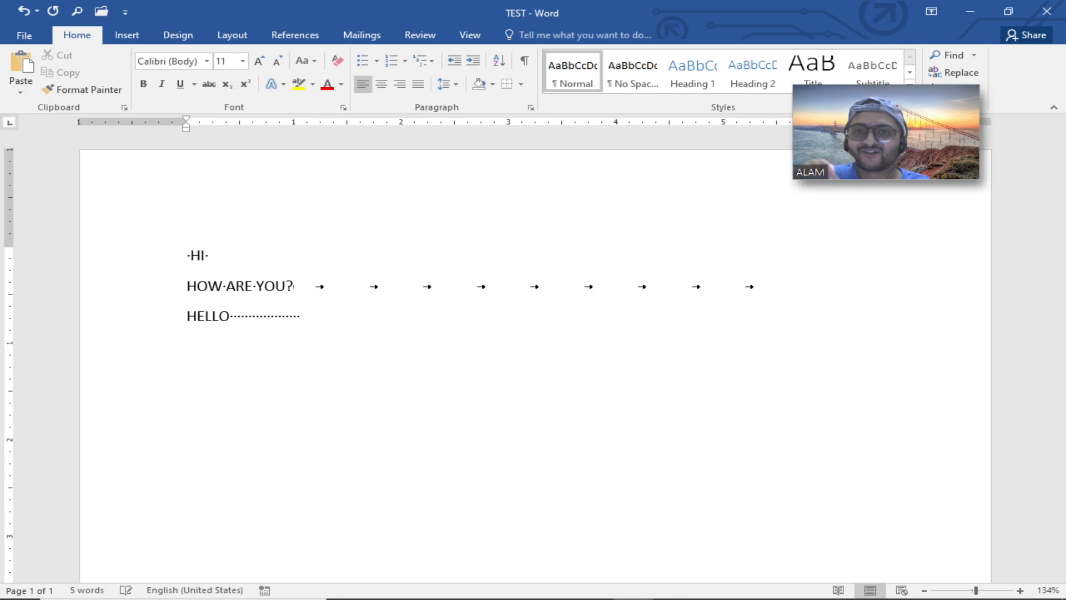
# Turn off showing spaces and tab characters in Word Options' Display settings.
pyautogui.click(28, 35)
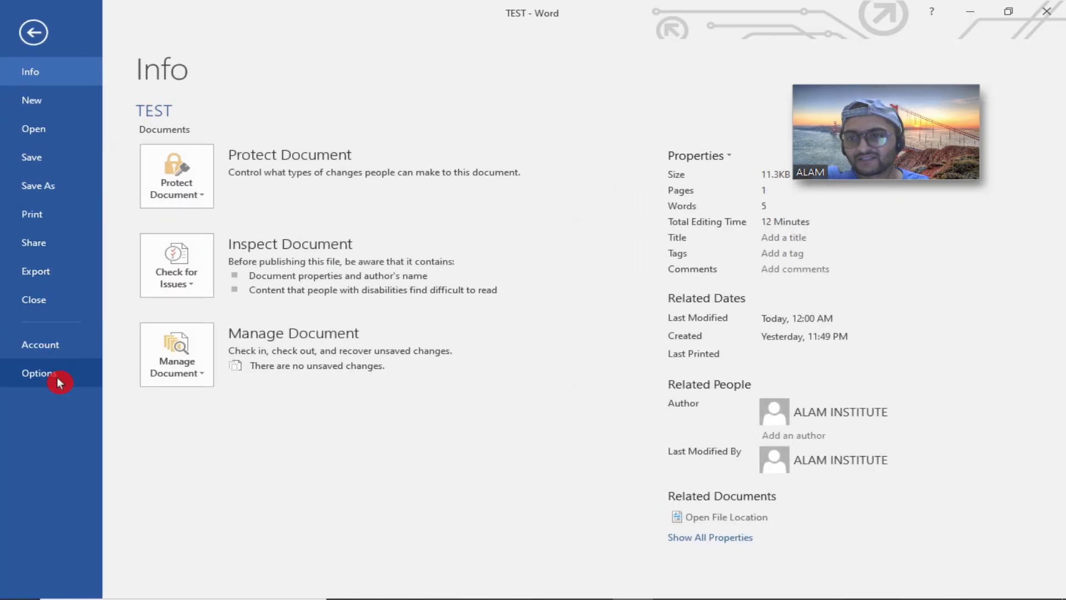
pyautogui.click(59, 382)
pyautogui.click(193, 105)
pyautogui.click(311, 246)
pyautogui.click(325, 229)
pyautogui.click(367, 265)
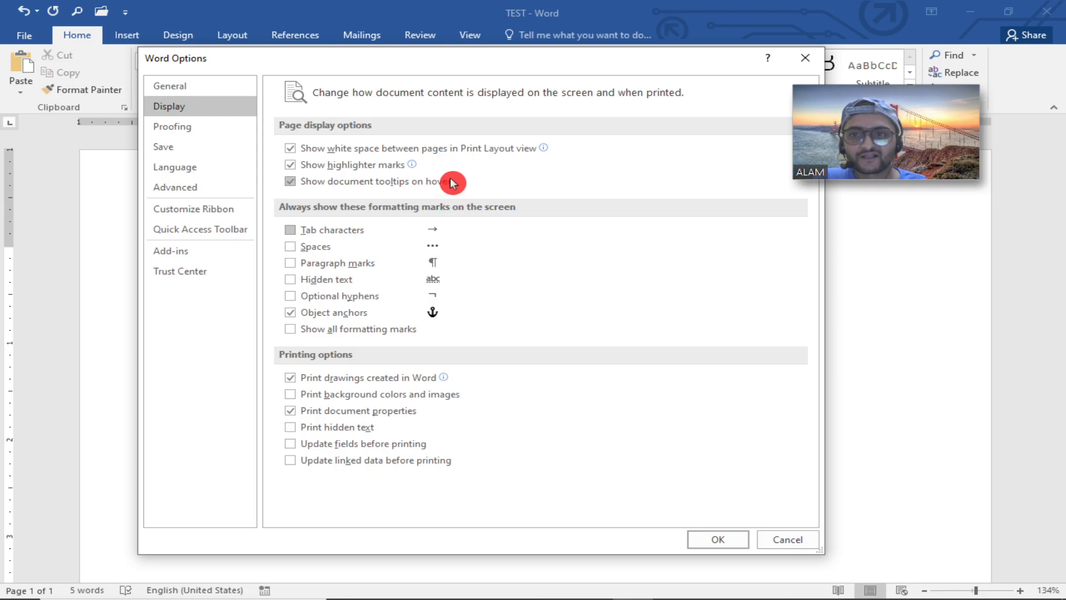
# Add an AutoCorrect entry replacing AI with ALAM INSTITUTE and close Word Options.
pyautogui.click(215, 131)
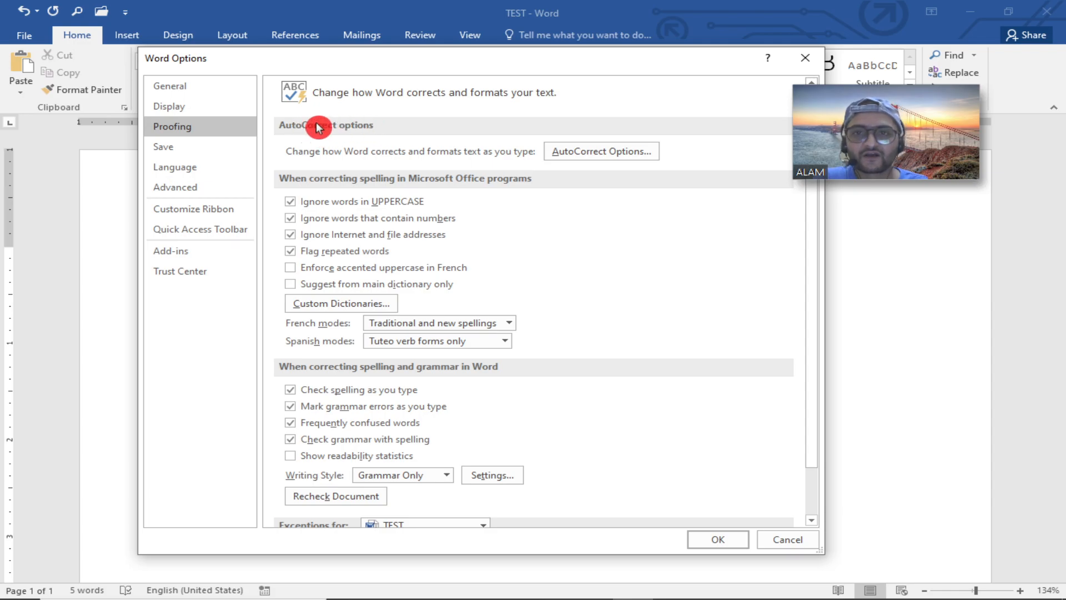
pyautogui.click(604, 157)
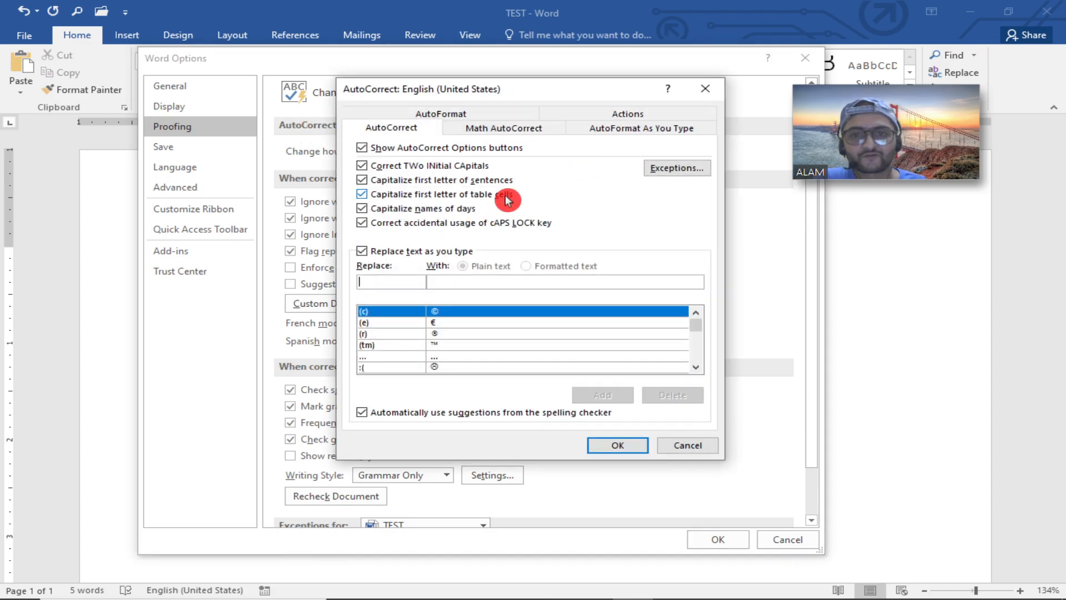
pyautogui.click(403, 272)
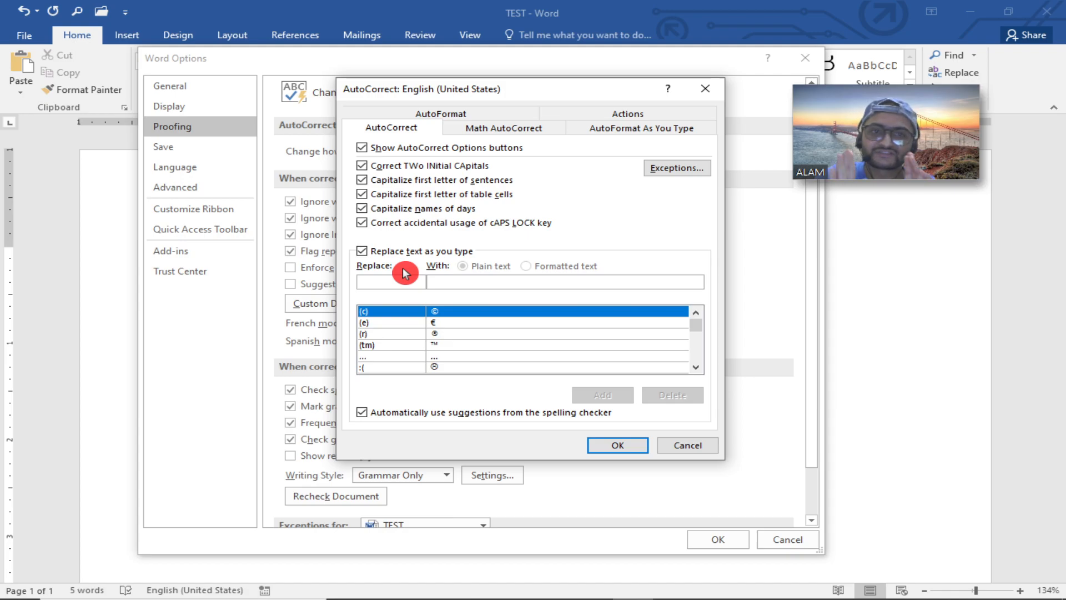
pyautogui.write('AI')
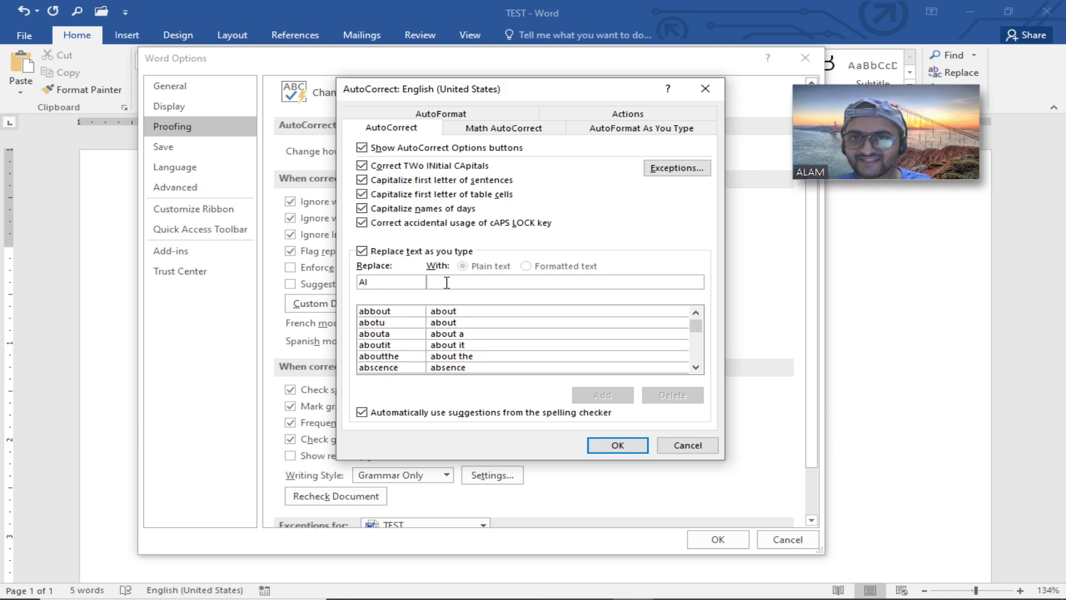
pyautogui.click(445, 282)
pyautogui.write('A')
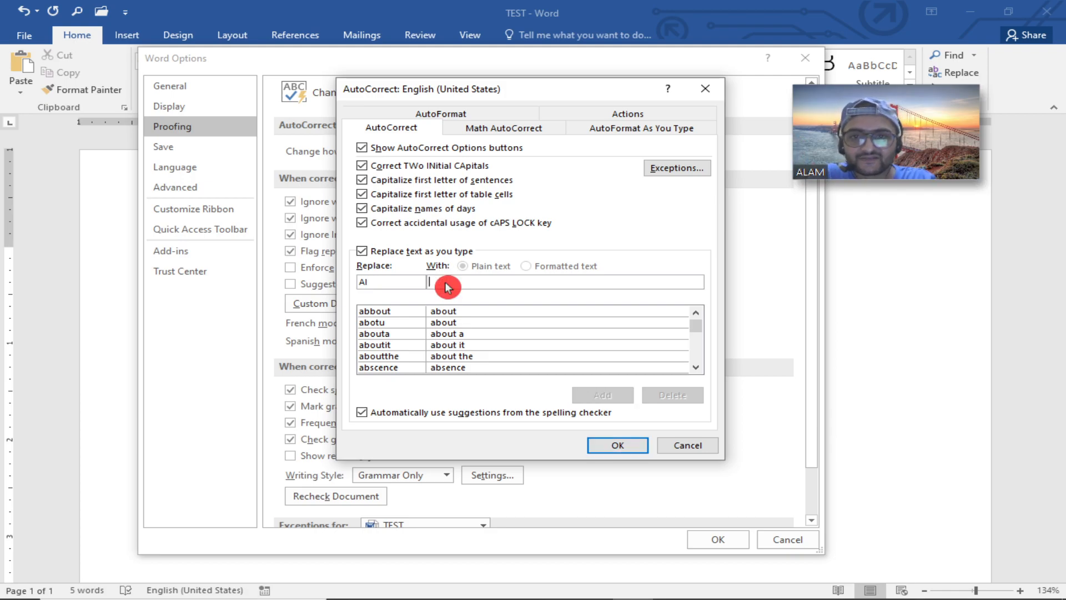
pyautogui.write('LAM INSI')
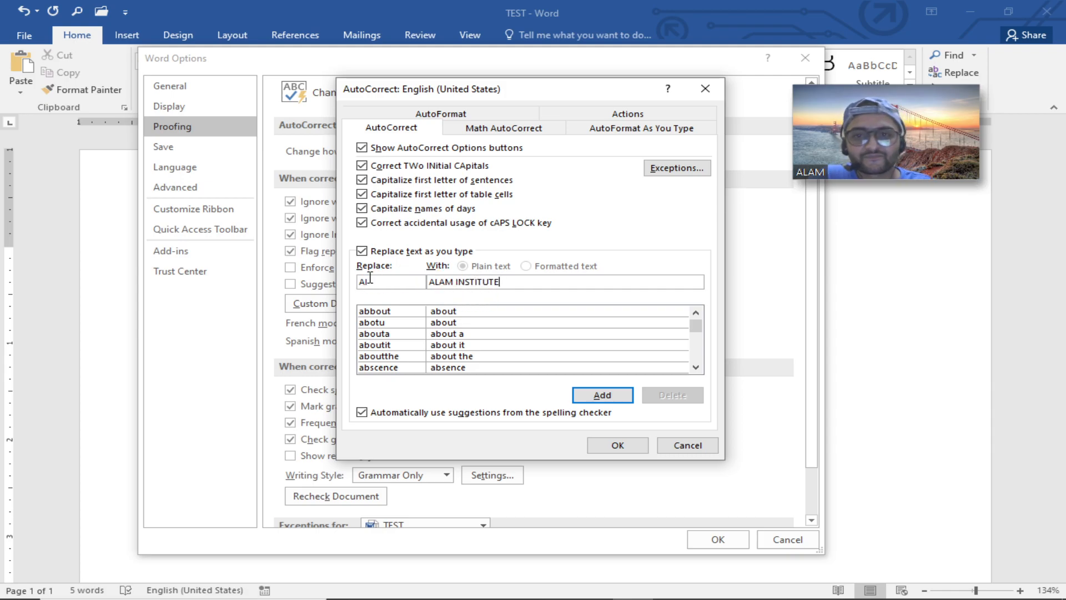
pyautogui.moveTo(377, 284); pyautogui.dragTo(347, 284)
pyautogui.moveTo(526, 279); pyautogui.dragTo(416, 279)
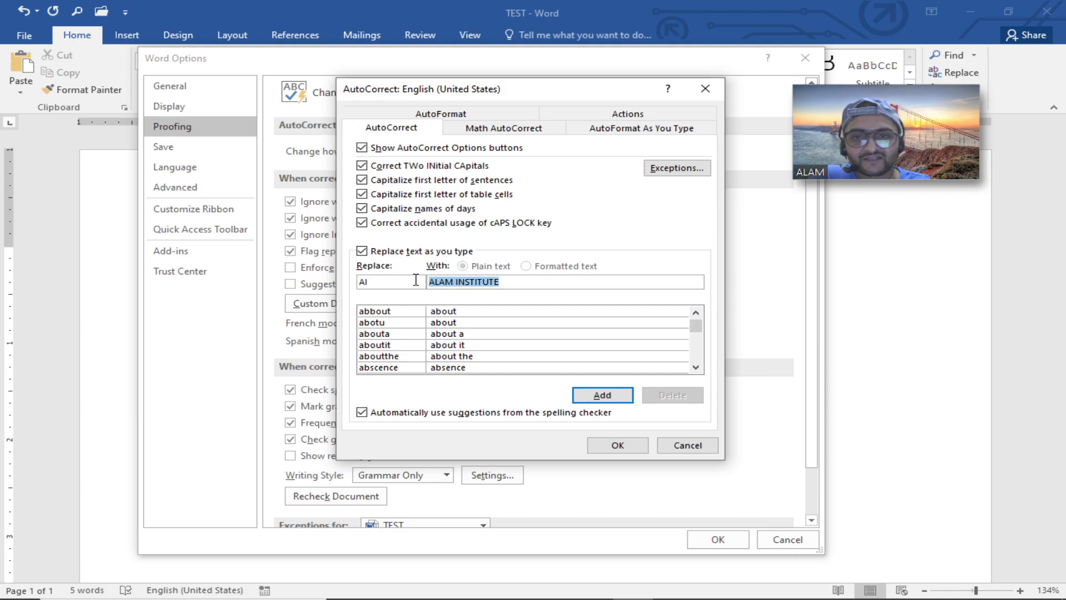
pyautogui.click(521, 293)
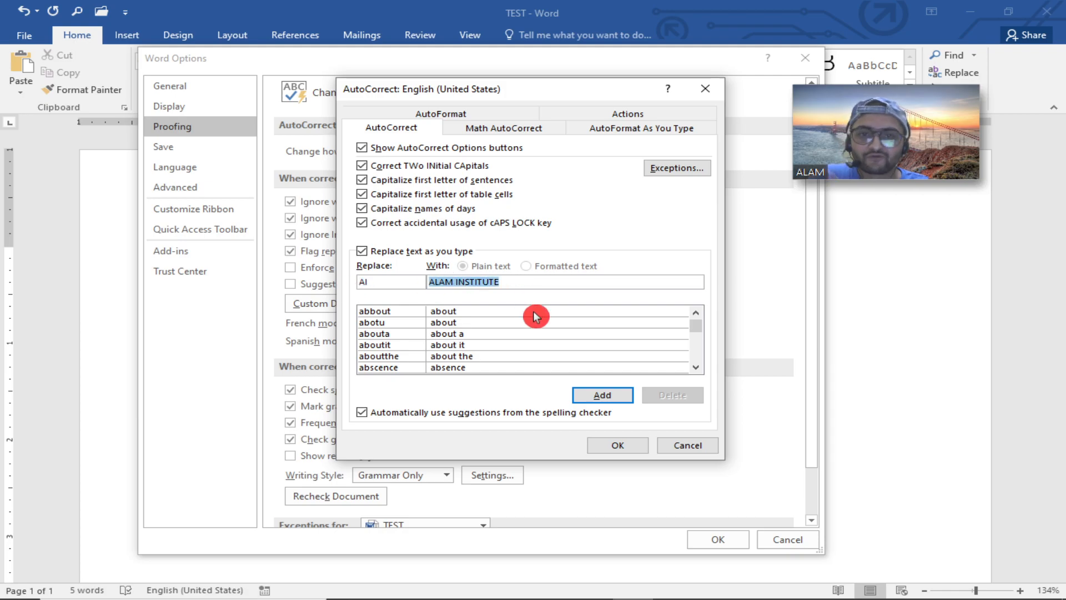
pyautogui.click(599, 394)
pyautogui.click(593, 450)
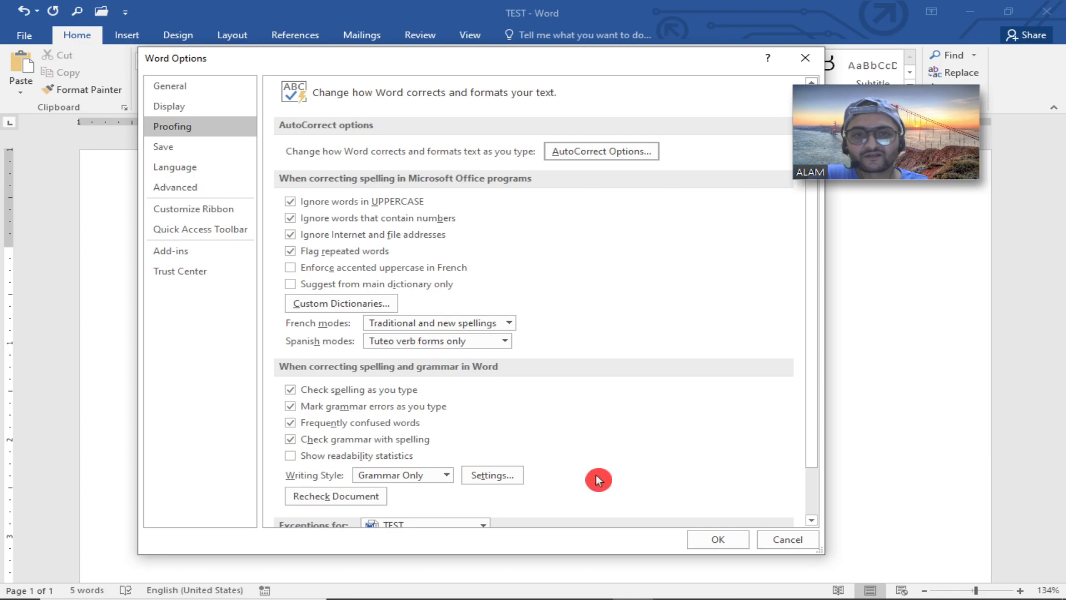
pyautogui.click(718, 537)
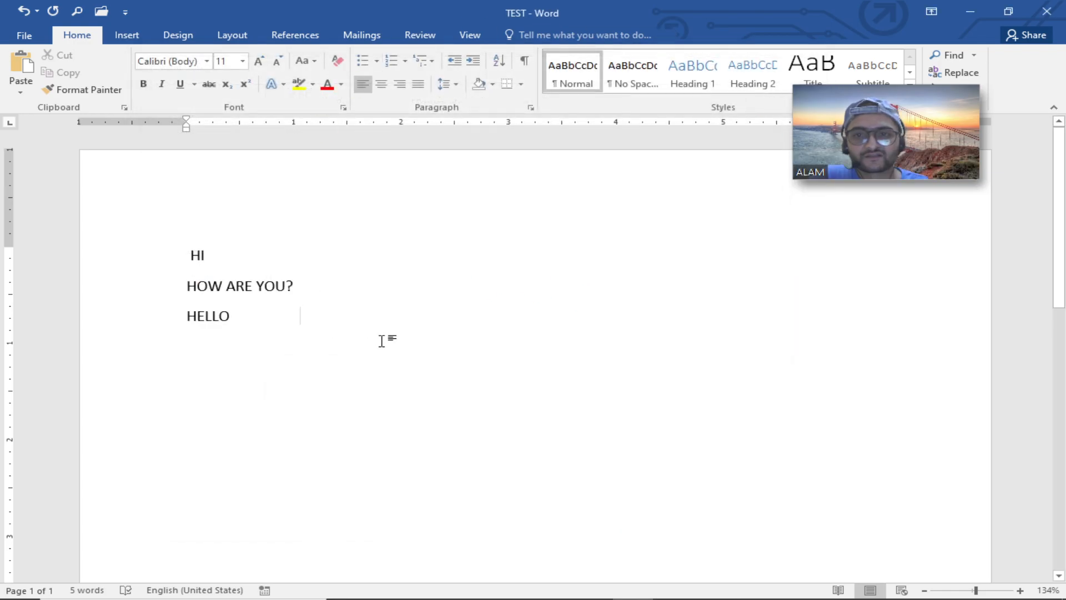
# Type AI two lines below HELLO to test the new AutoCorrect entry.
pyautogui.press('Return')
pyautogui.press('Return')
pyautogui.write('AI')
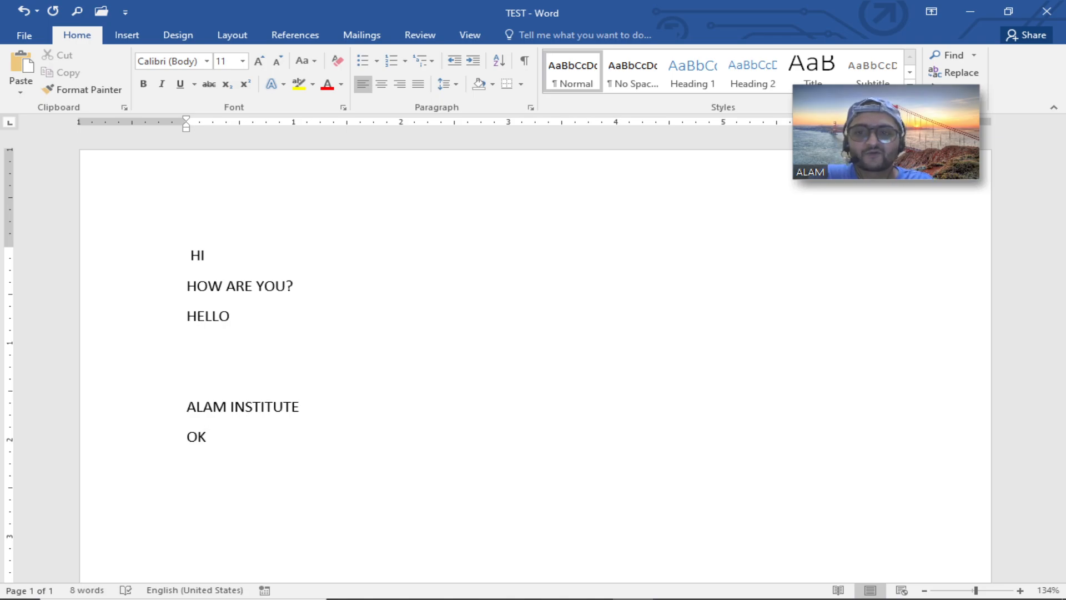
# Add an AutoCorrect entry replacing OK with CONFIRM, then test it by typing OK in the document.
pyautogui.click(25, 34)
pyautogui.click(40, 377)
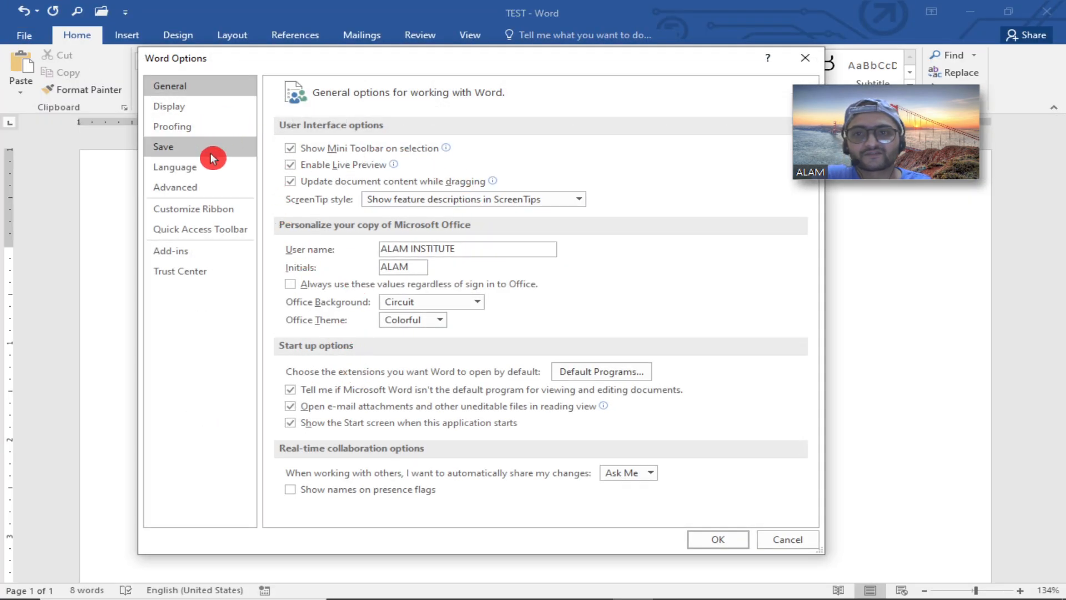
pyautogui.click(207, 125)
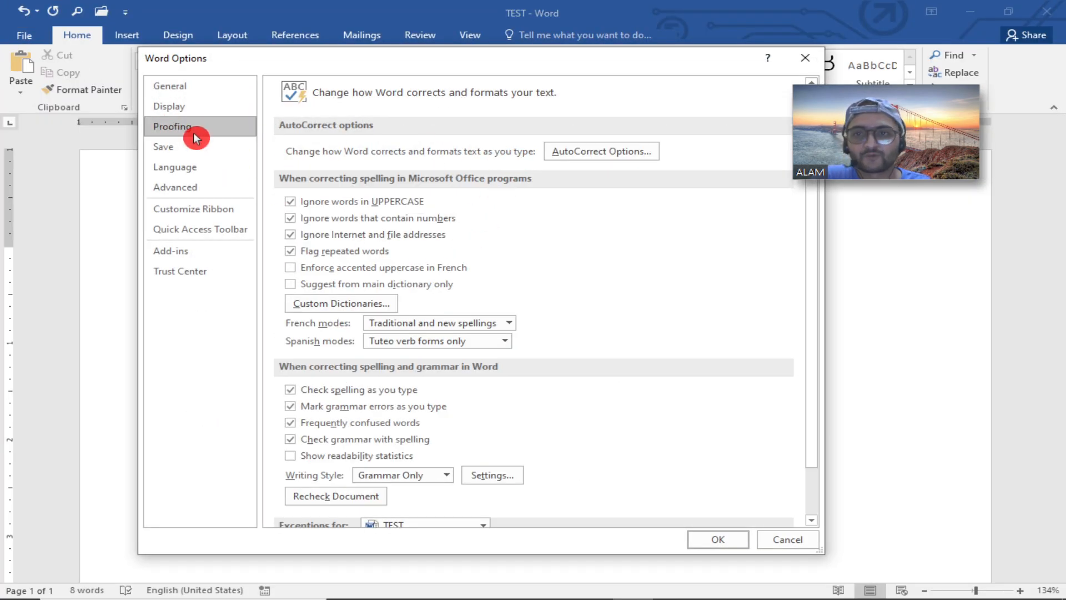
pyautogui.click(578, 155)
pyautogui.click(389, 281)
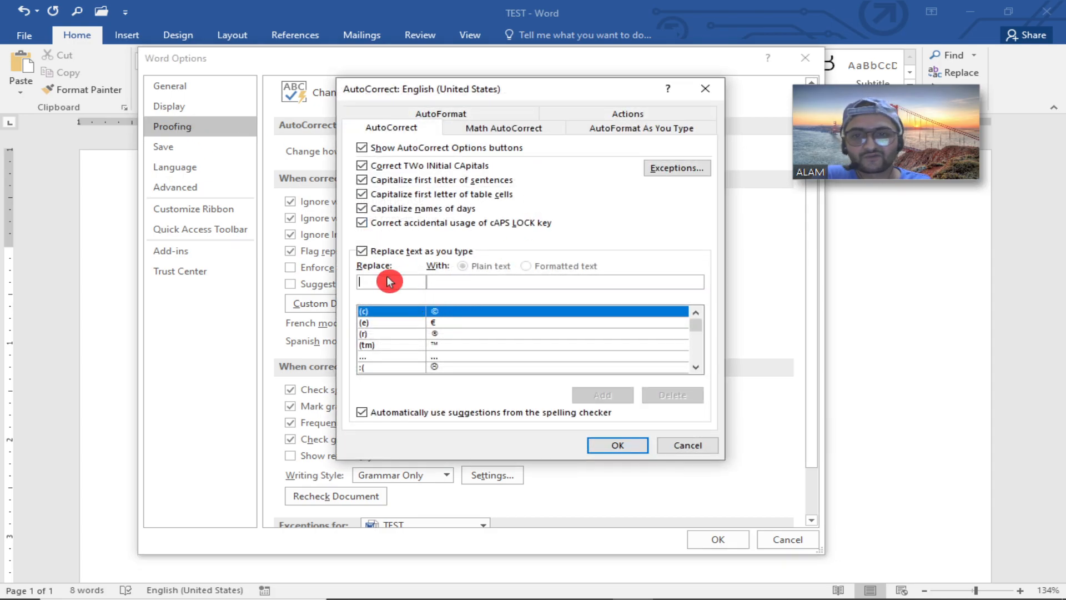
pyautogui.write('OK')
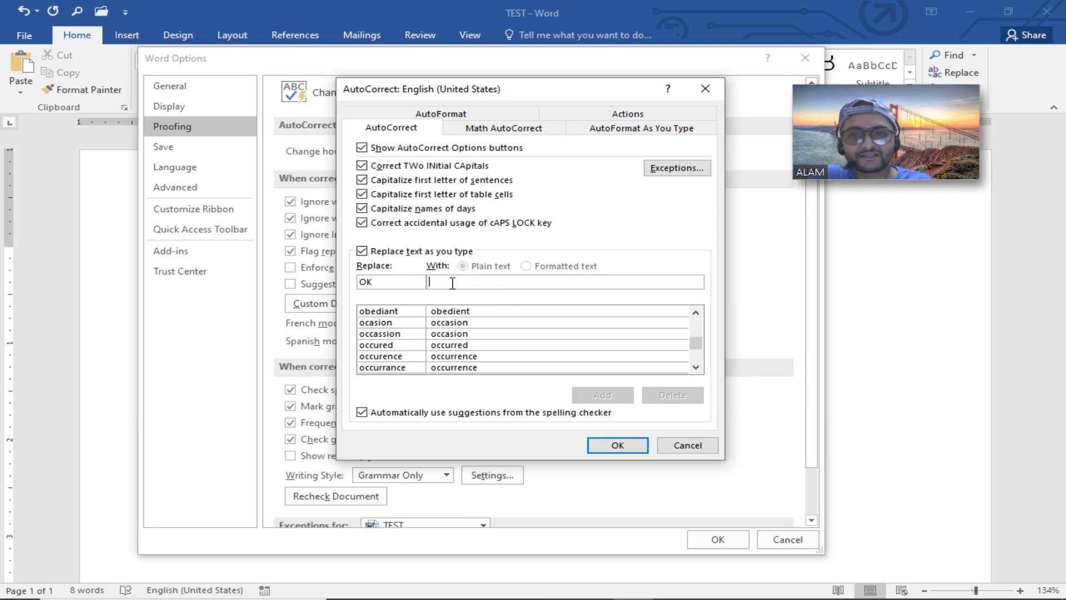
pyautogui.click(464, 284)
pyautogui.write('CONFIRM')
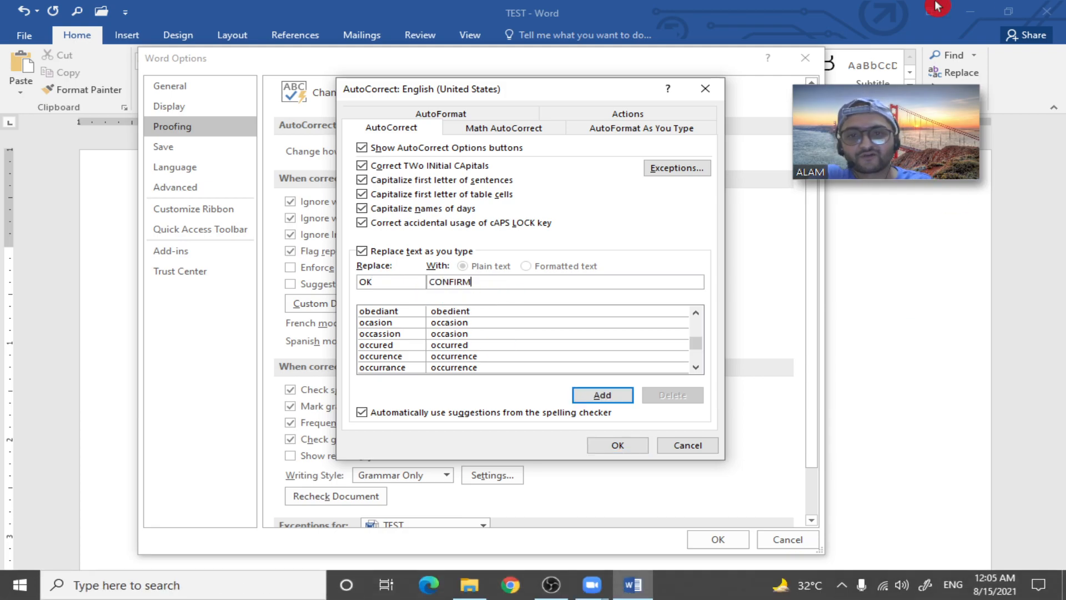
pyautogui.click(613, 396)
pyautogui.click(619, 446)
pyautogui.click(716, 538)
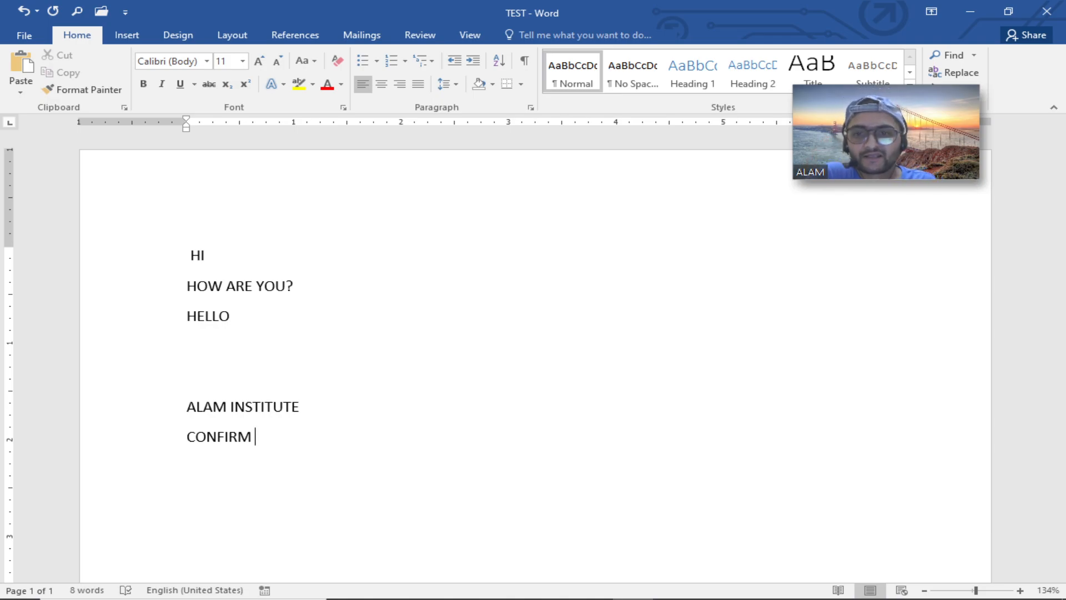
pyautogui.write('OK')
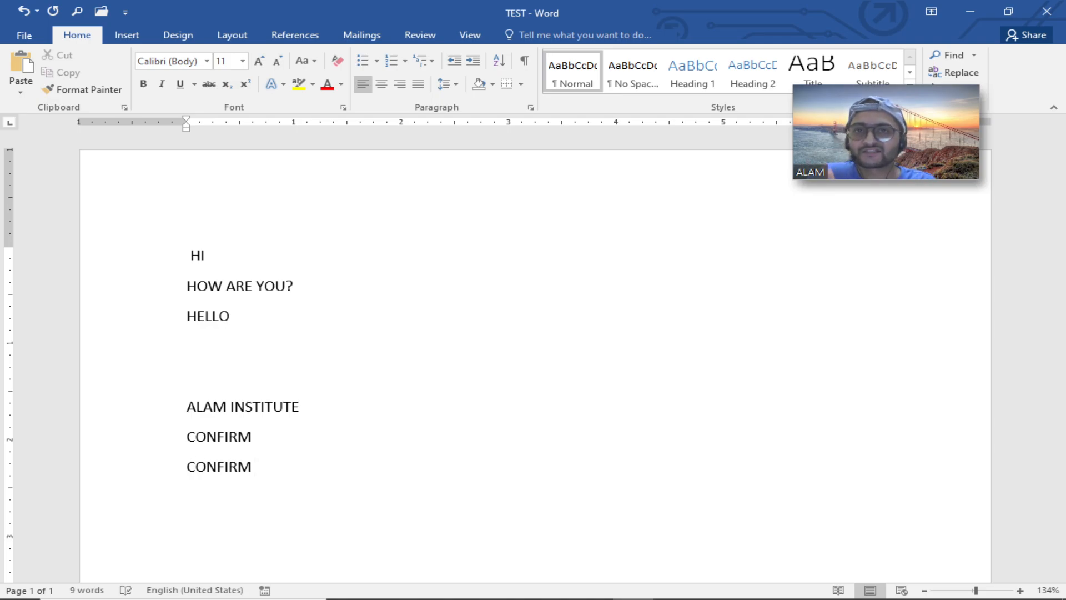
# Delete the OK AutoCorrect entry, close Word Options, and type OK on a new line to test it.
pyautogui.click(18, 32)
pyautogui.click(53, 375)
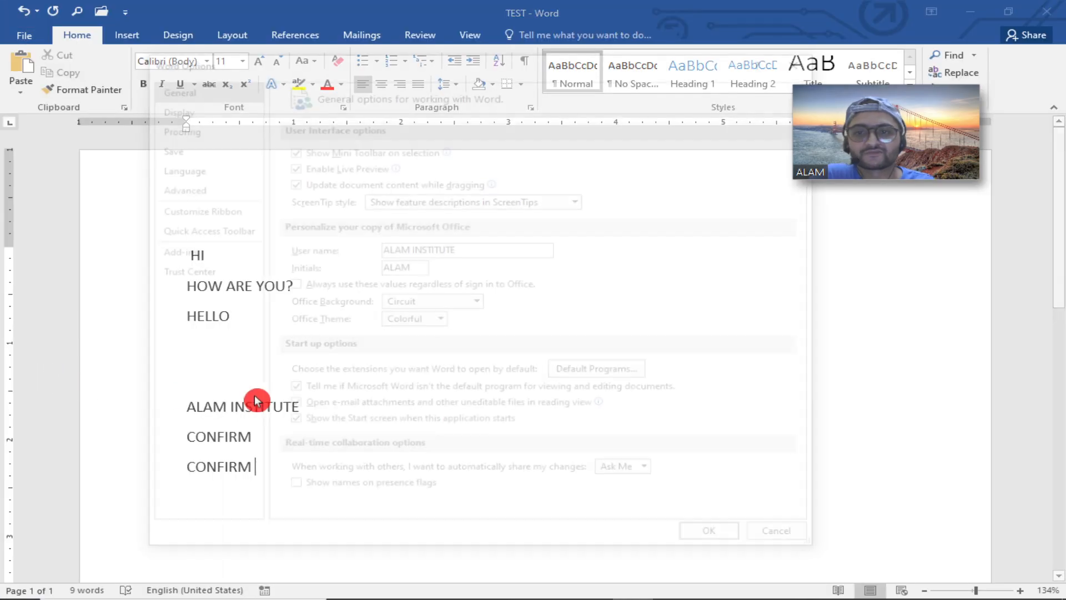
pyautogui.click(186, 128)
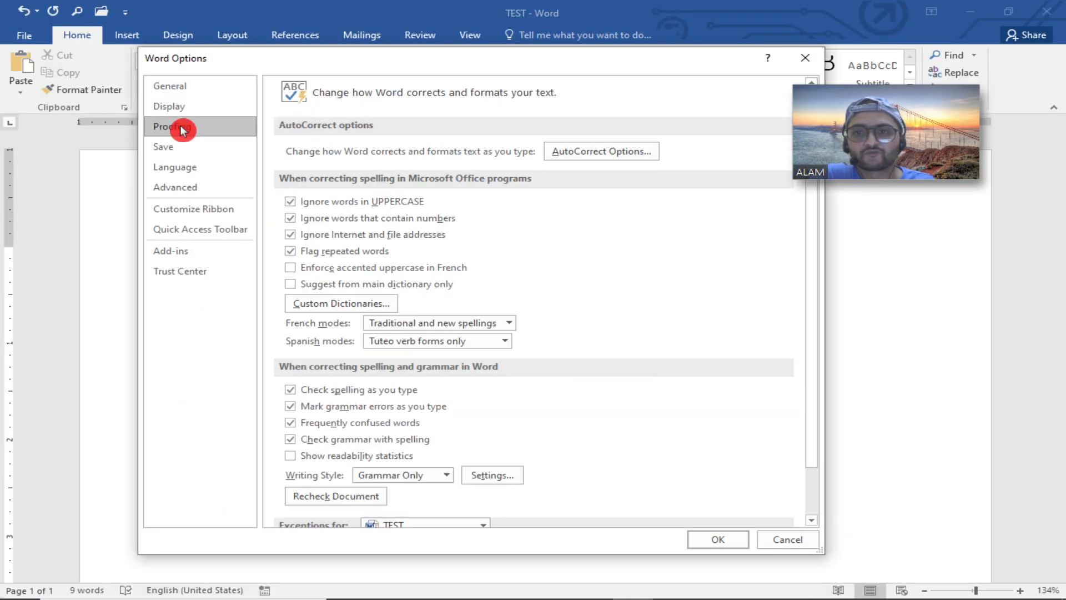
pyautogui.click(571, 152)
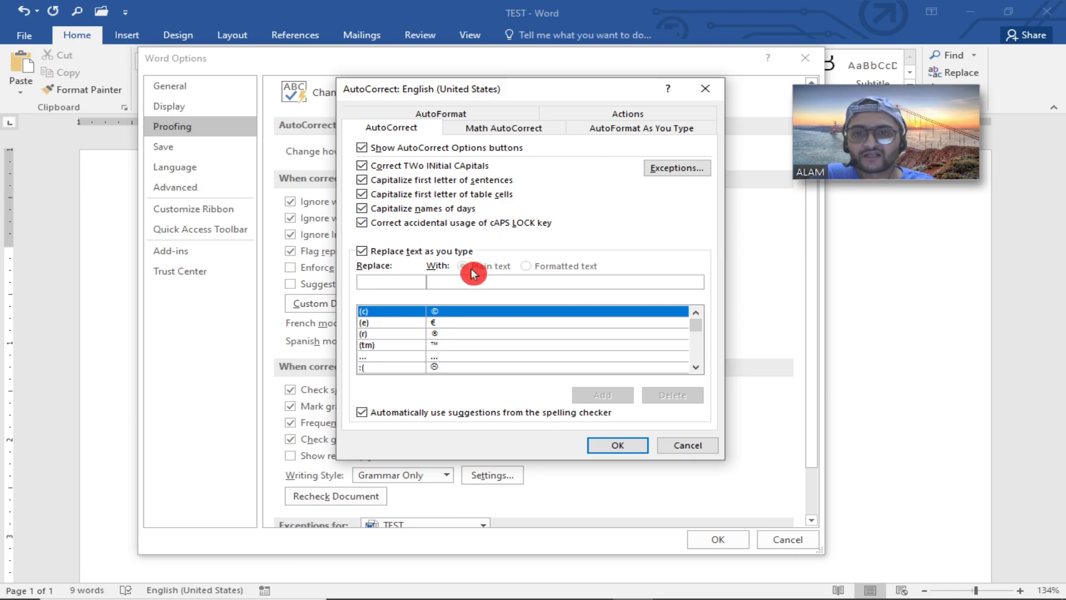
pyautogui.click(409, 282)
pyautogui.write('OK')
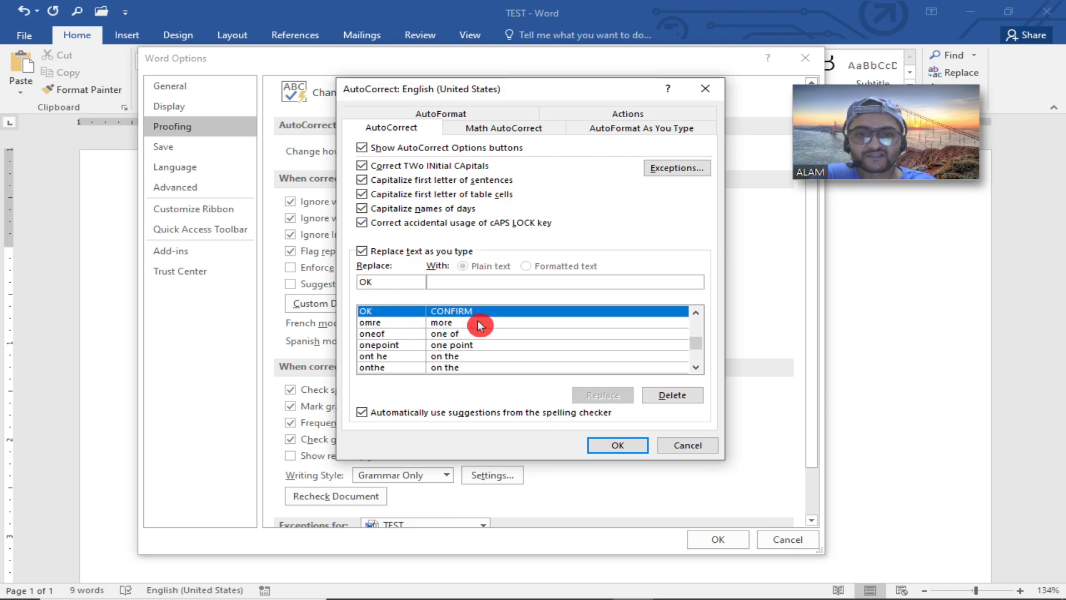
pyautogui.click(683, 395)
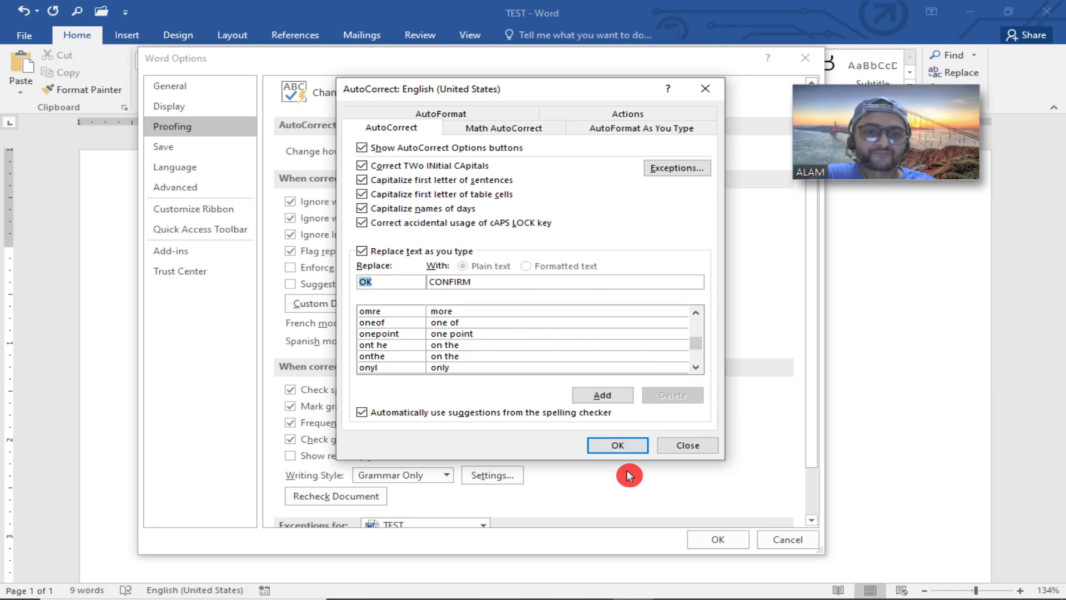
pyautogui.click(619, 447)
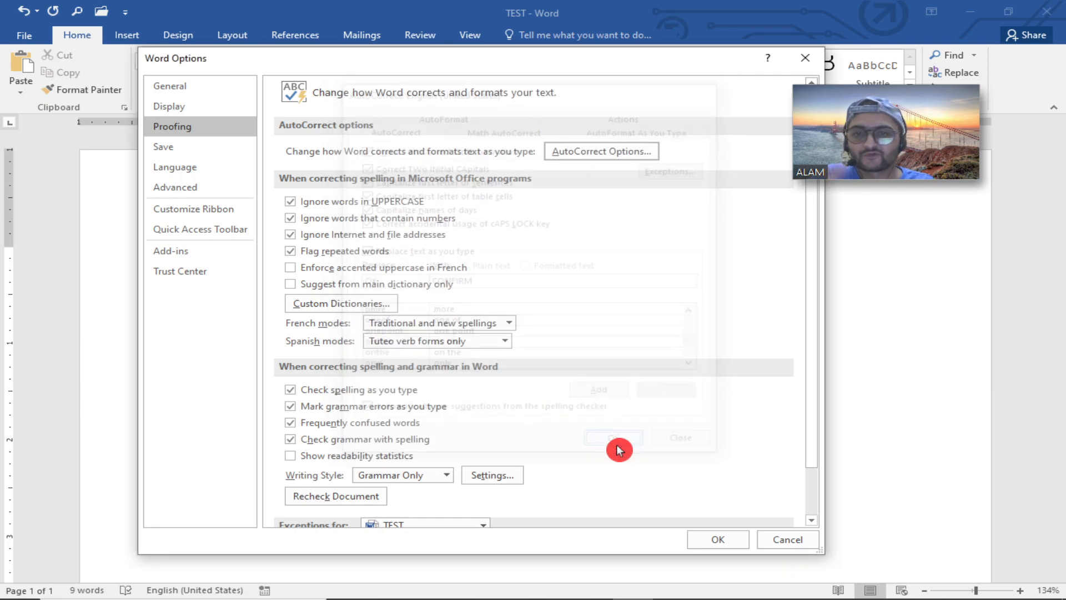
pyautogui.click(713, 541)
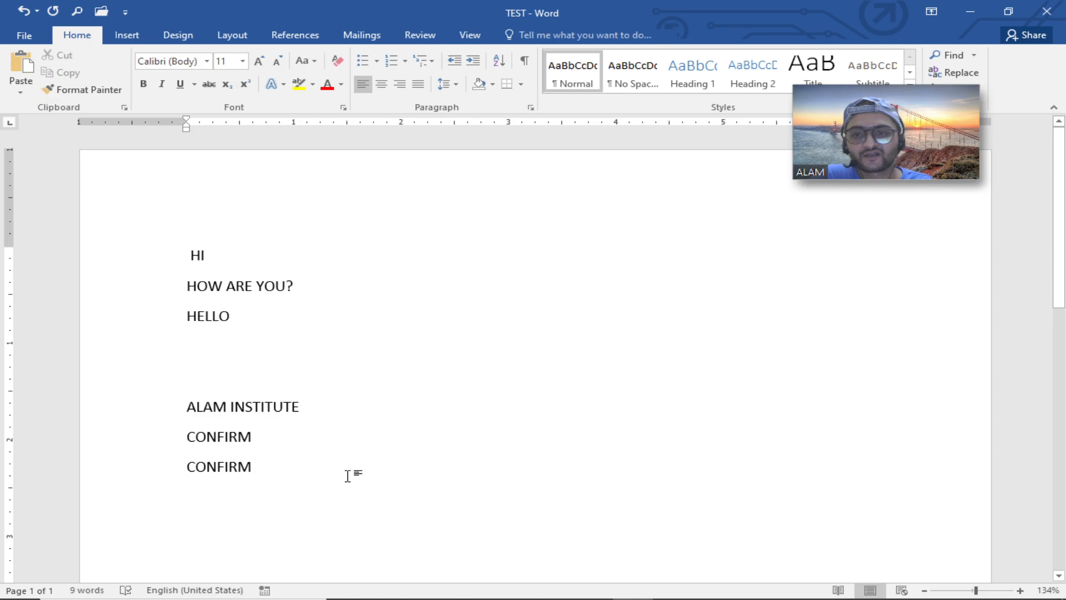
pyautogui.press('Return')
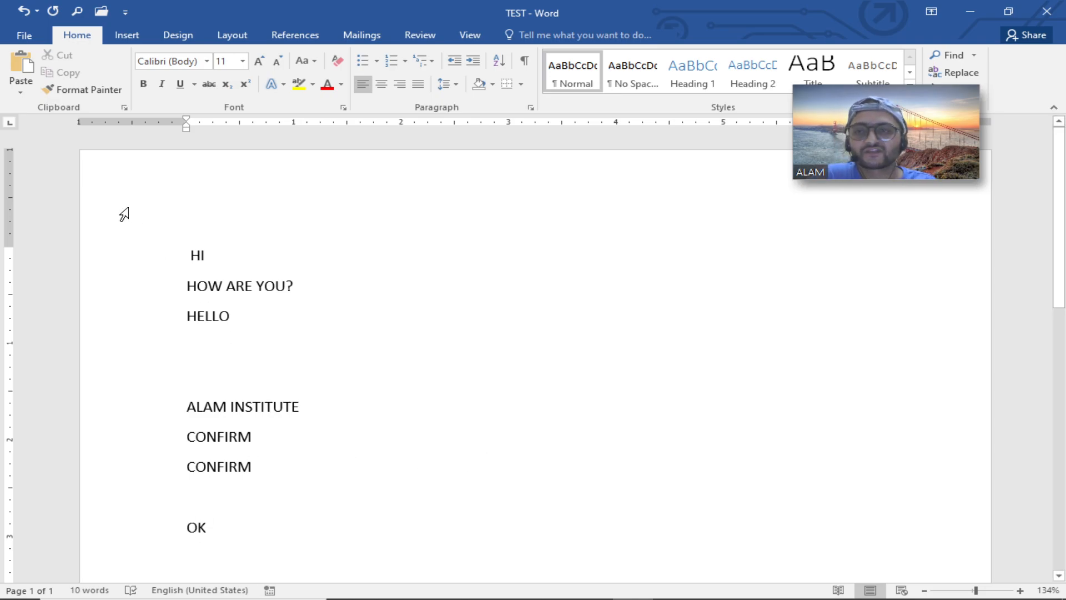
# Open Word Options' Proofing page, review the spelling correction options, and close the dialog.
pyautogui.click(24, 35)
pyautogui.click(30, 173)
pyautogui.click(36, 366)
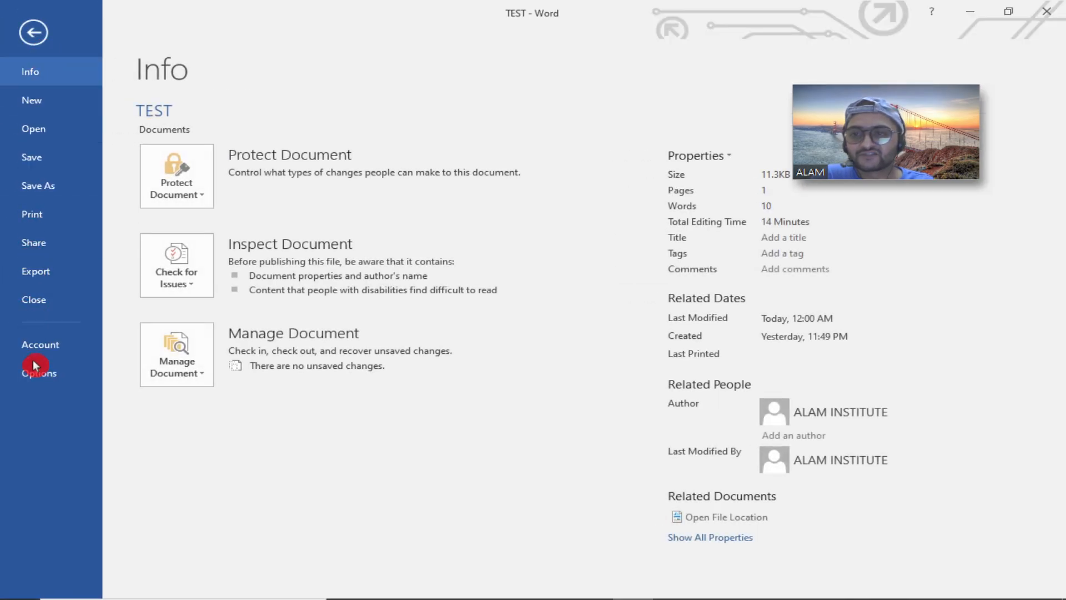
pyautogui.click(228, 151)
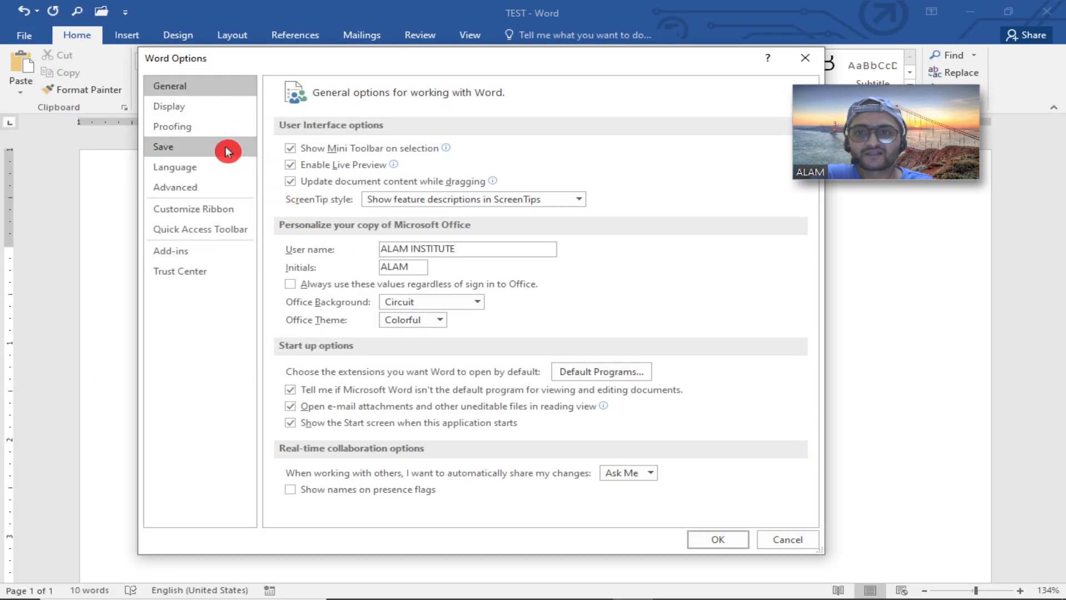
pyautogui.click(194, 128)
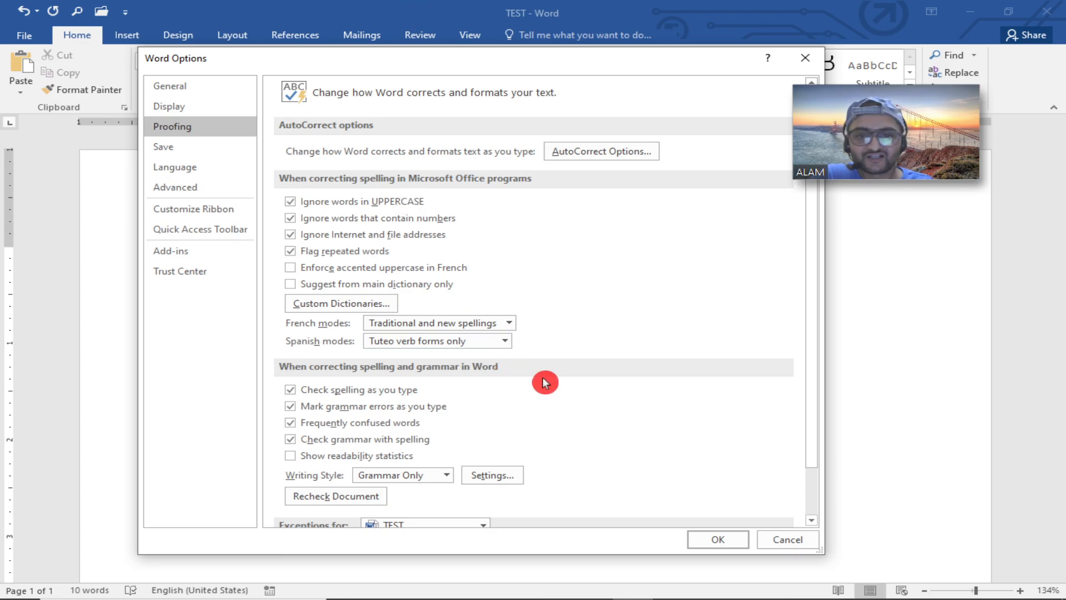
pyautogui.click(717, 538)
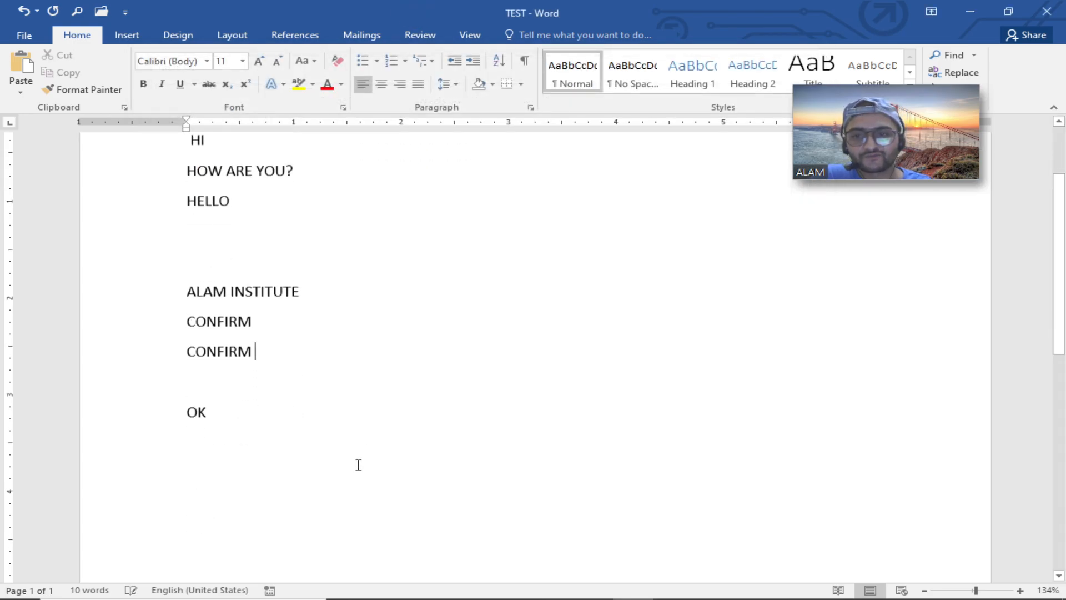
# Type HELO and Helo on separate lines below OK to test spell checking.
pyautogui.click(360, 464)
pyautogui.scroll(-1, 366, 456)
pyautogui.press('Return')
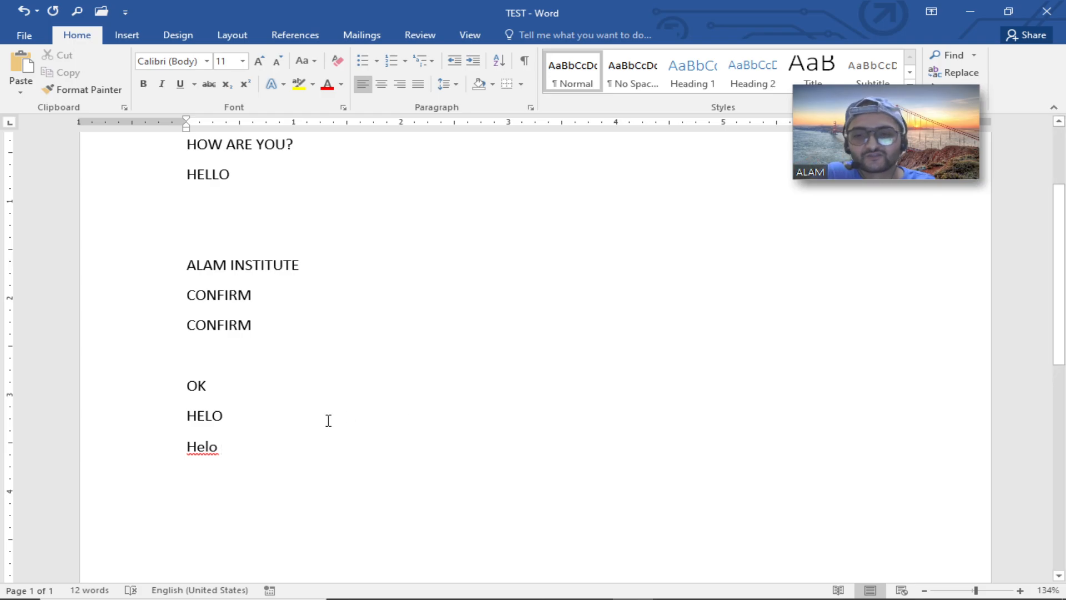
# Turn off ignoring words in UPPERCASE in the Proofing spelling options and close Word Options.
pyautogui.click(118, 430)
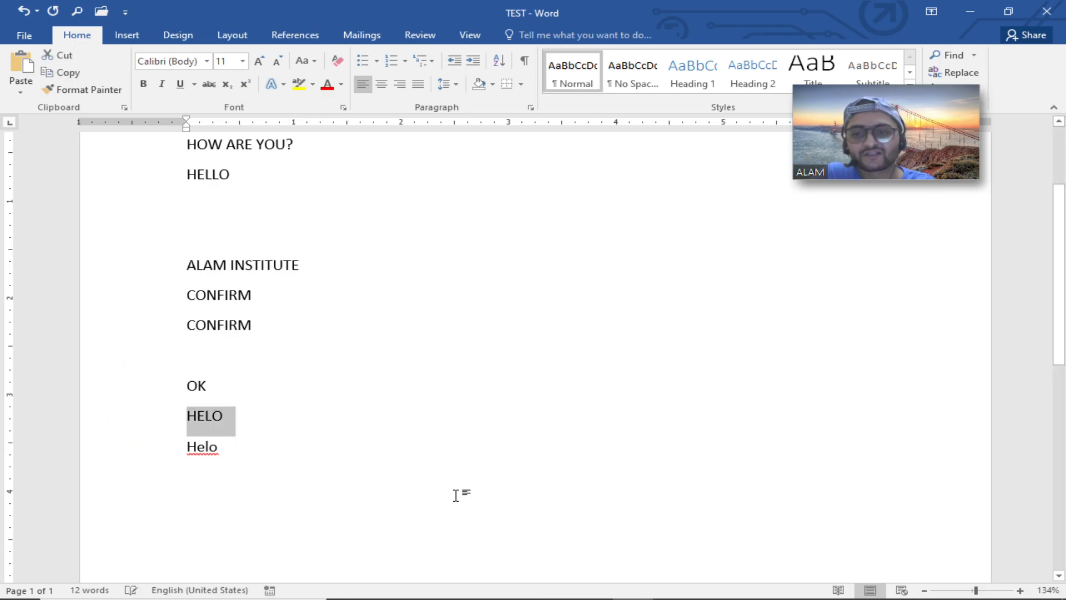
pyautogui.click(260, 465)
pyautogui.click(25, 36)
pyautogui.click(51, 377)
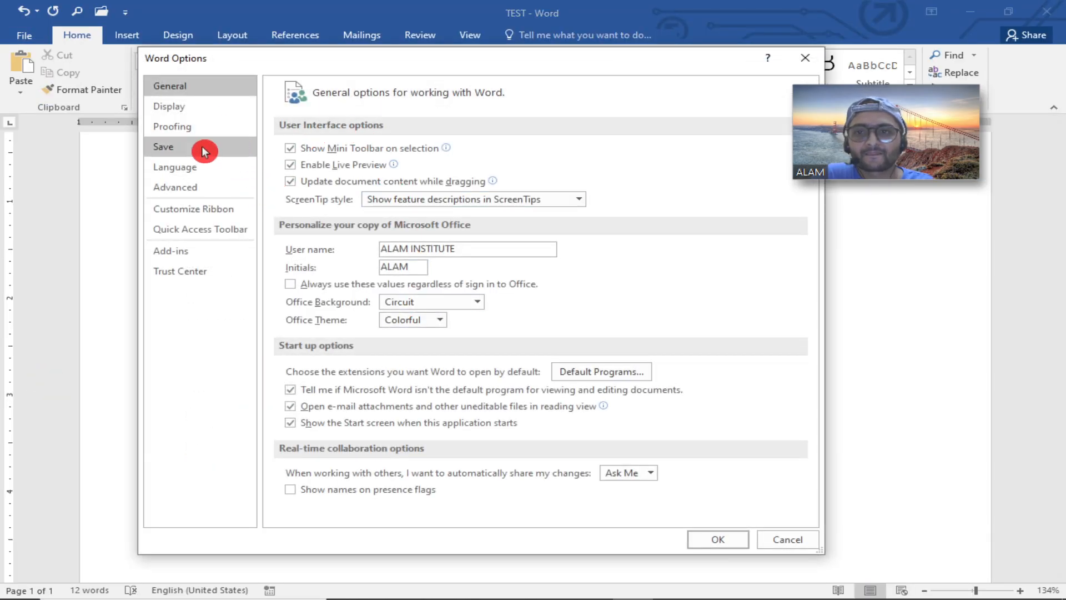
pyautogui.click(191, 132)
pyautogui.click(311, 202)
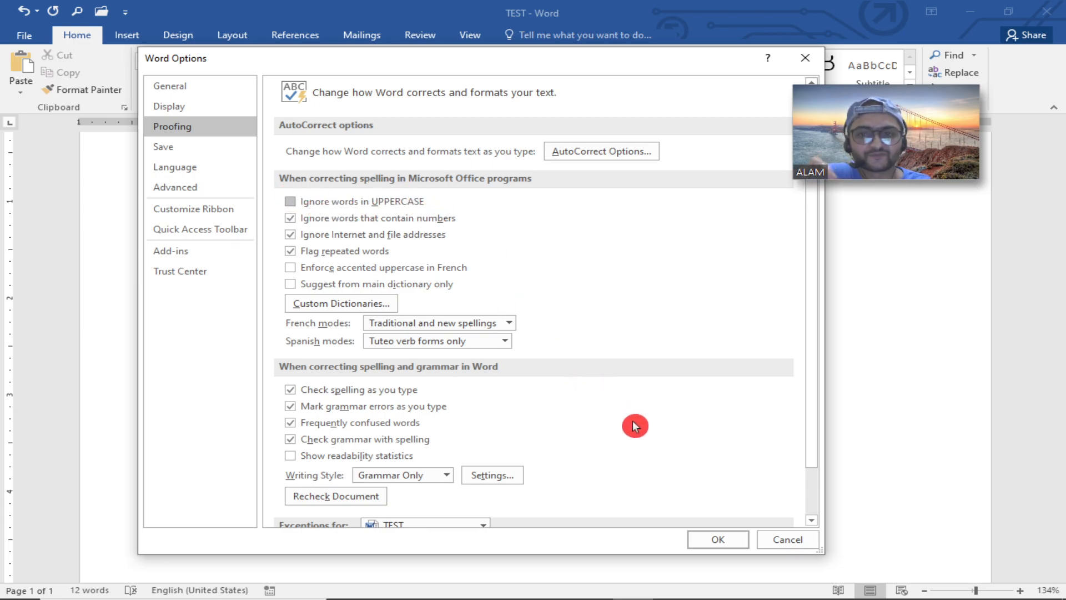
pyautogui.click(715, 538)
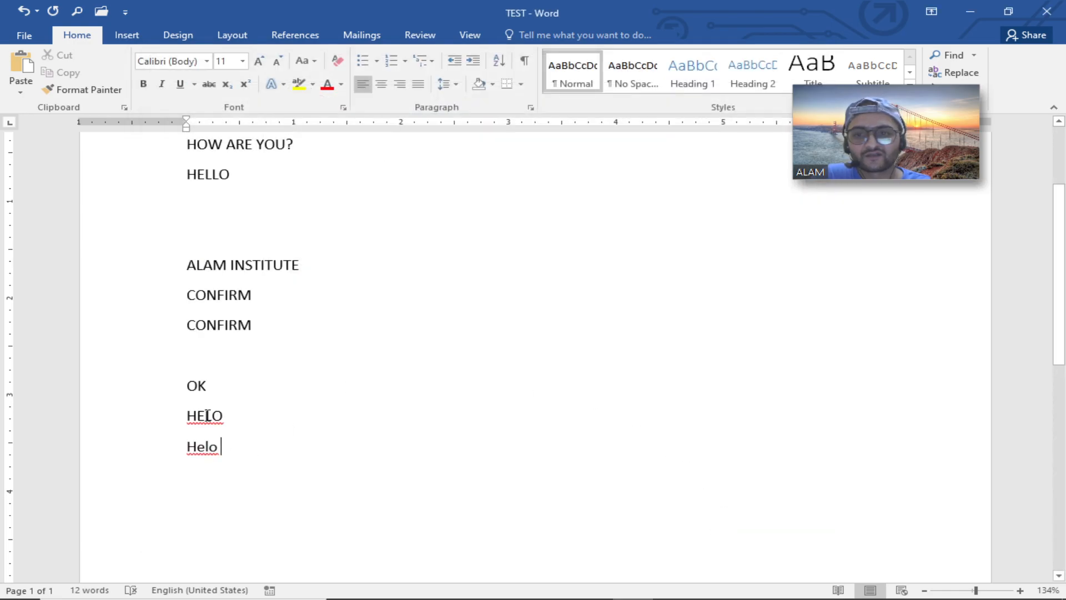
# Reopen Word Options' Proofing page and scroll through its spelling, grammar and document exception settings.
pyautogui.click(129, 432)
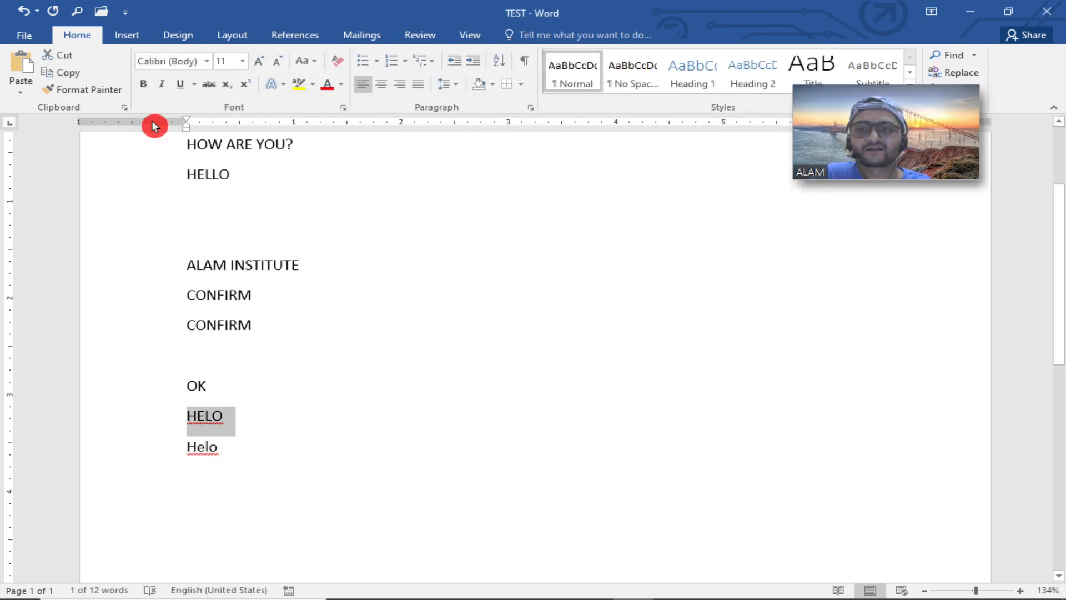
pyautogui.click(24, 36)
pyautogui.press('Escape')
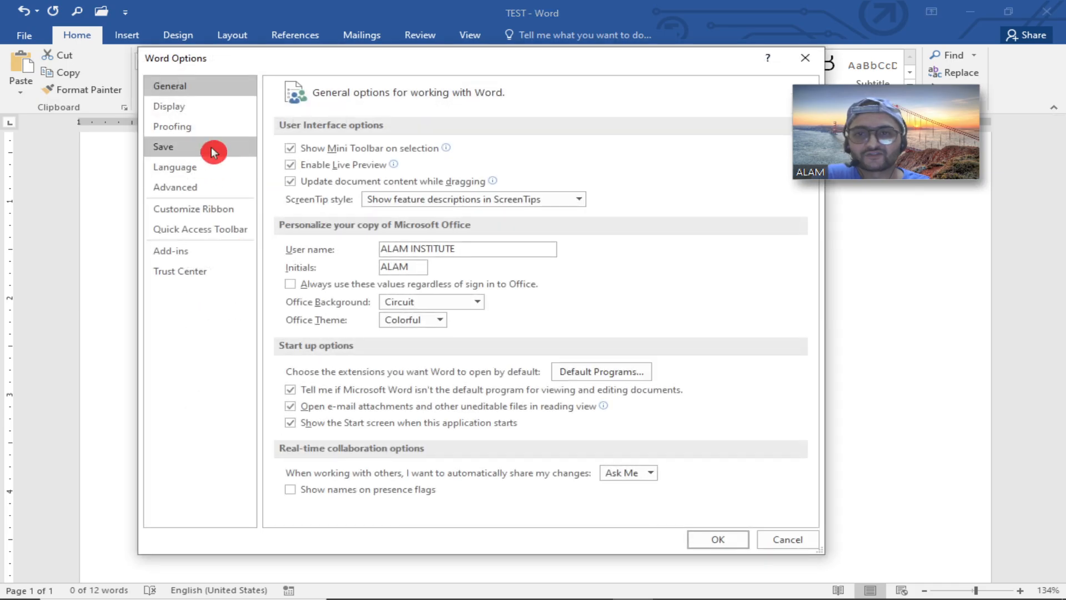
pyautogui.click(203, 126)
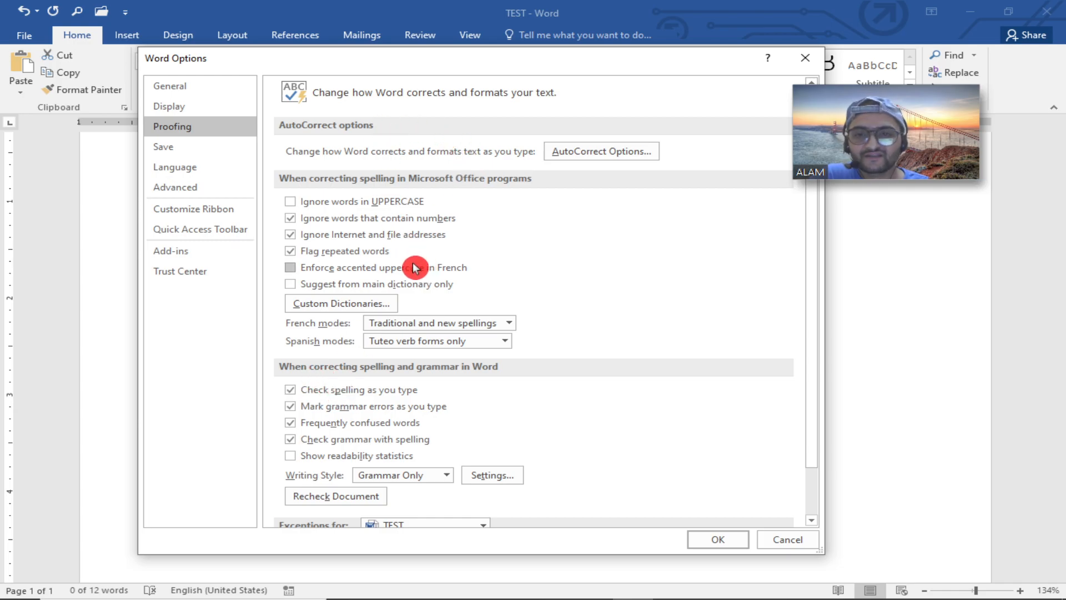
pyautogui.scroll(-2, 418, 275)
pyautogui.scroll(2, 418, 283)
pyautogui.scroll(-2, 390, 374)
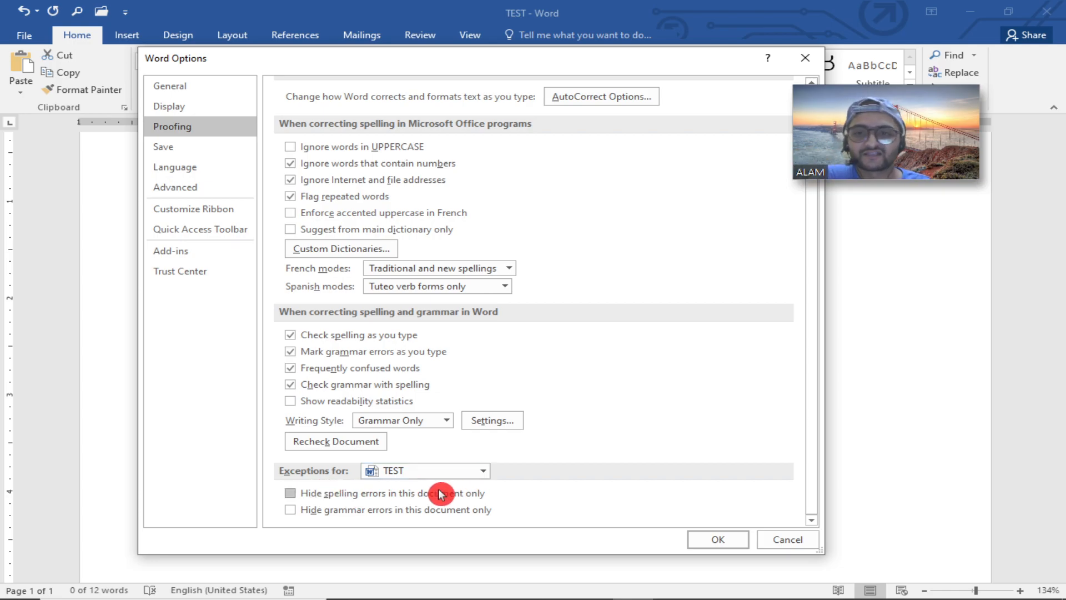
# Examine the Save options, including the default save format list and the default local file location browser.
pyautogui.click(221, 145)
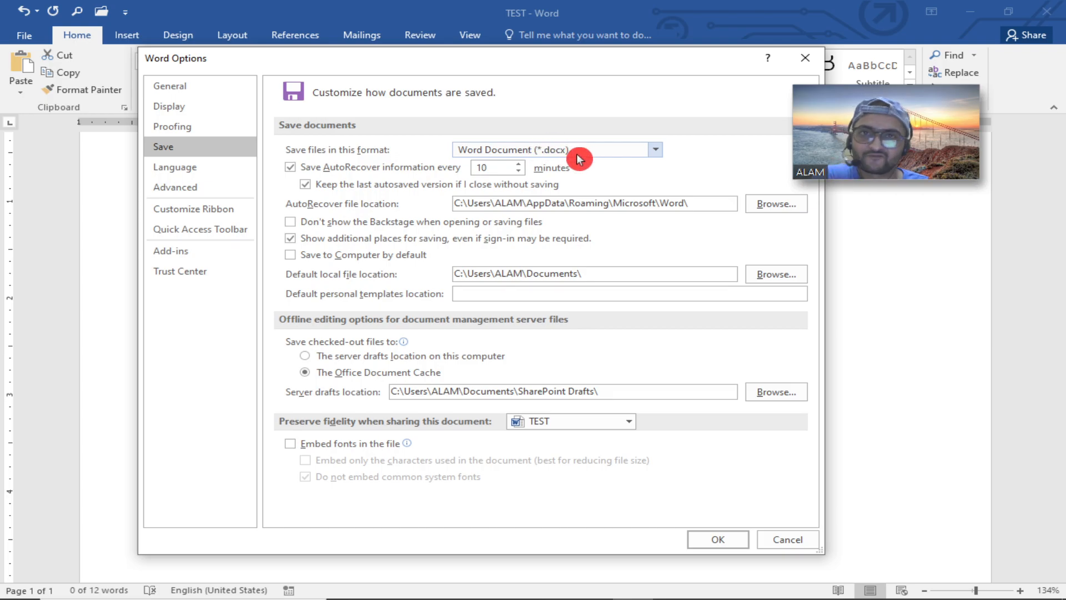
pyautogui.click(651, 153)
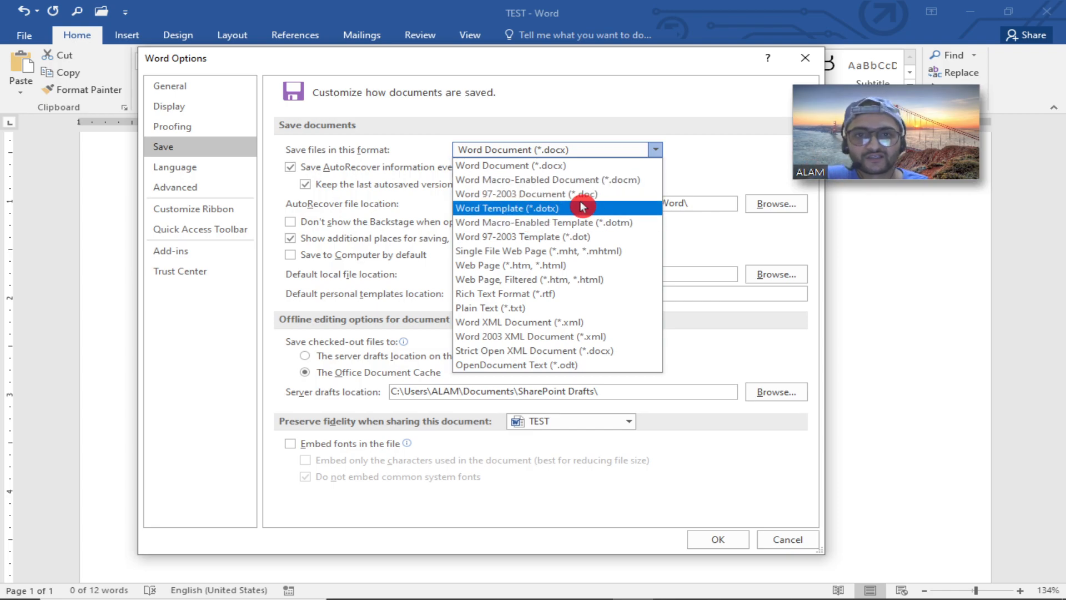
pyautogui.click(690, 121)
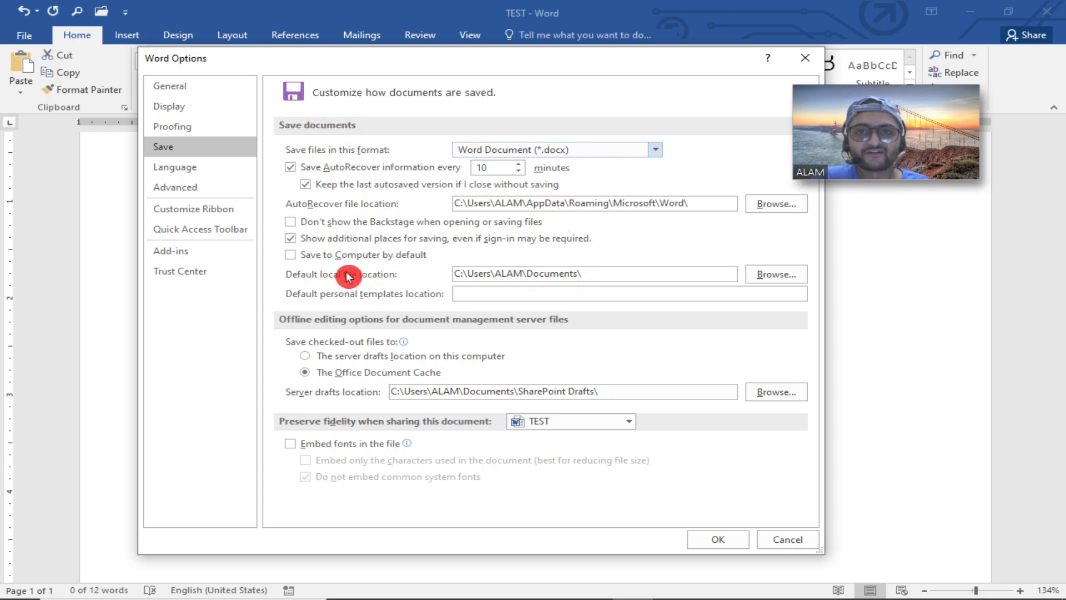
pyautogui.click(797, 276)
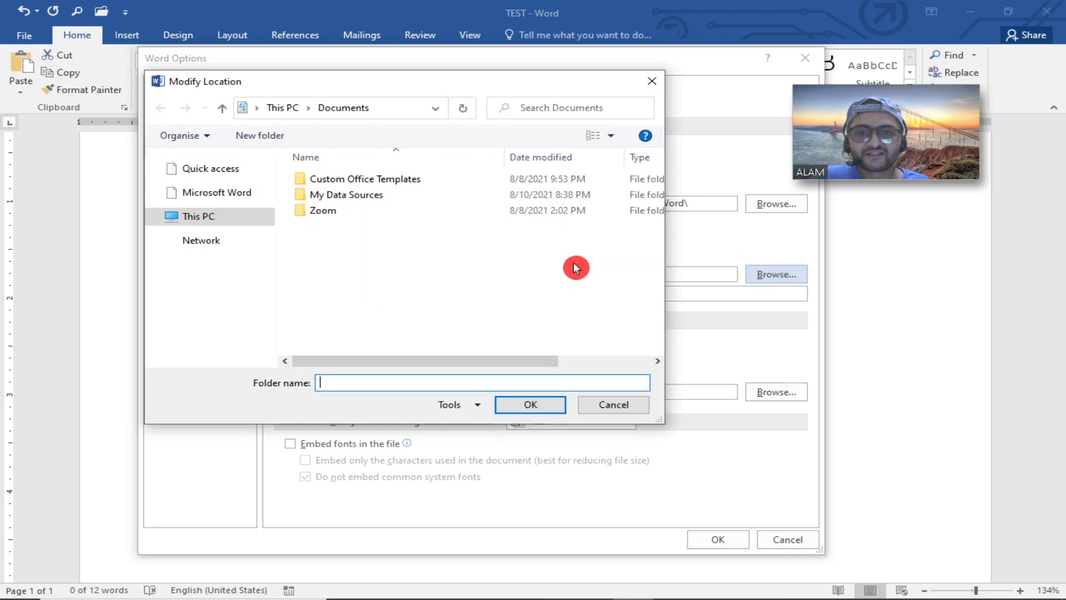
pyautogui.scroll(2, 231, 186)
pyautogui.click(231, 204)
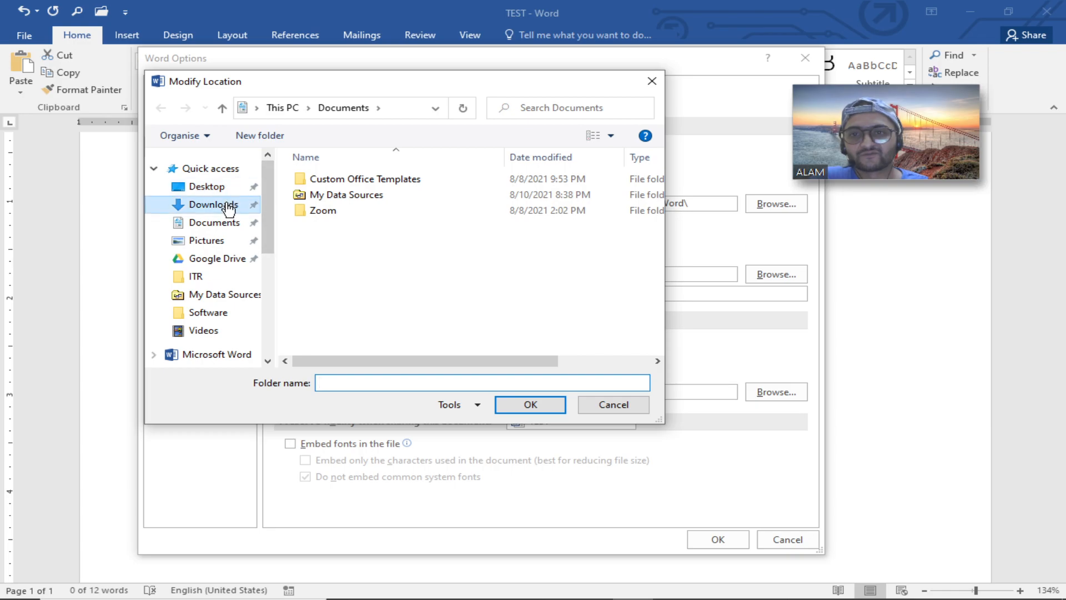
pyautogui.click(613, 404)
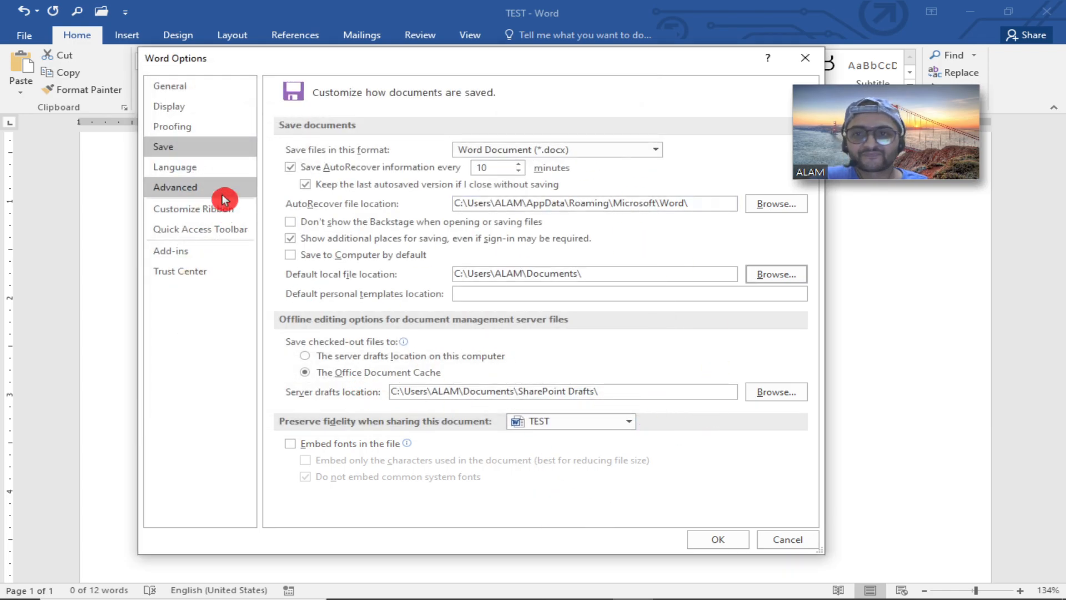
# In Language settings, select the Hindi editing language and pick Hindi in the additional editing languages list.
pyautogui.click(214, 170)
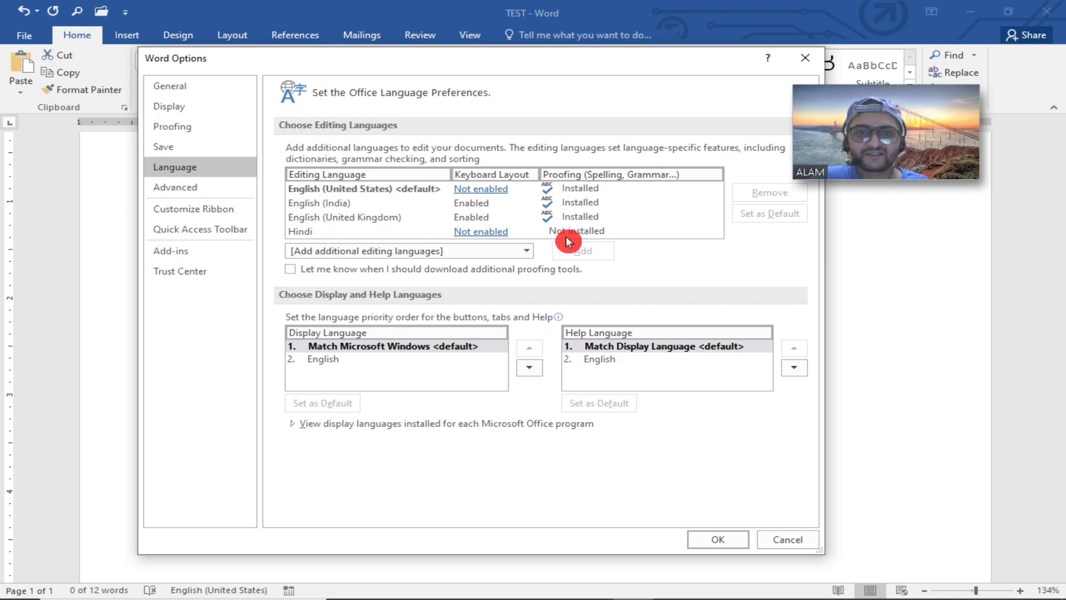
pyautogui.click(325, 232)
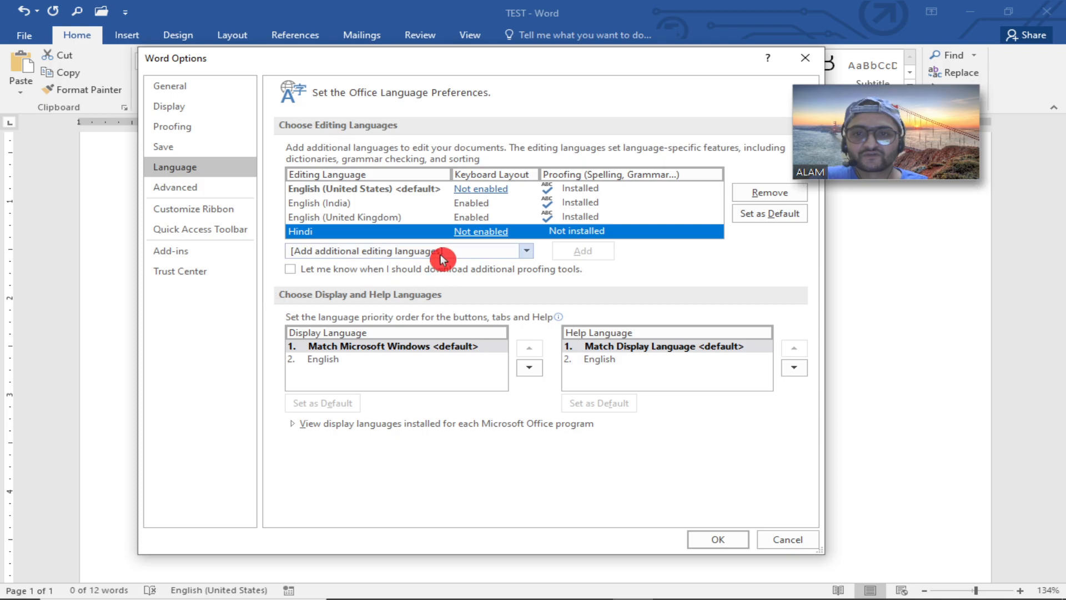
pyautogui.click(522, 255)
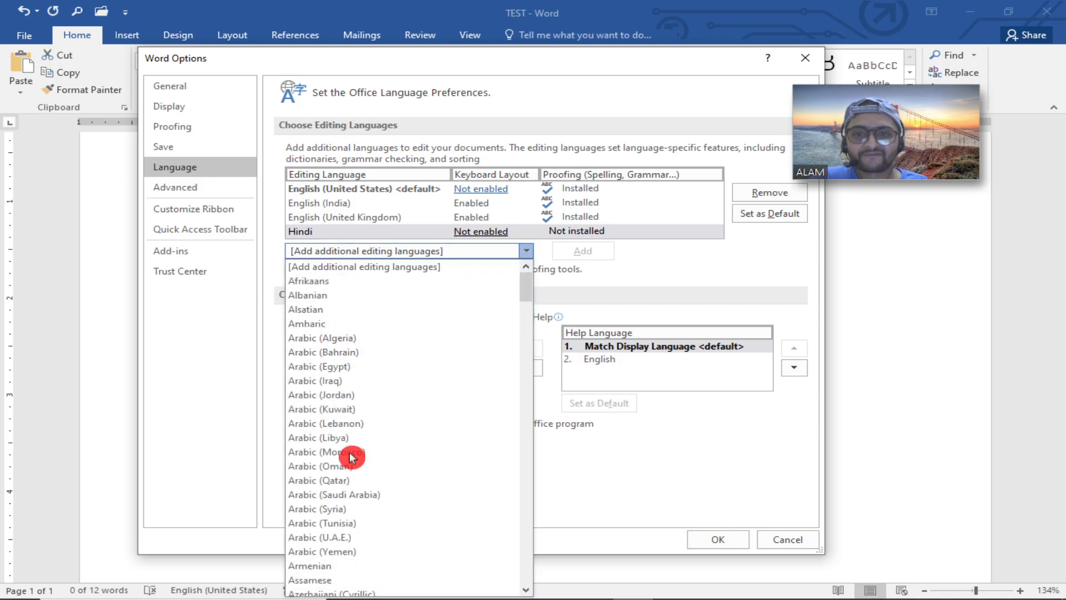
pyautogui.scroll(-7, 354, 444)
pyautogui.scroll(-17, 360, 464)
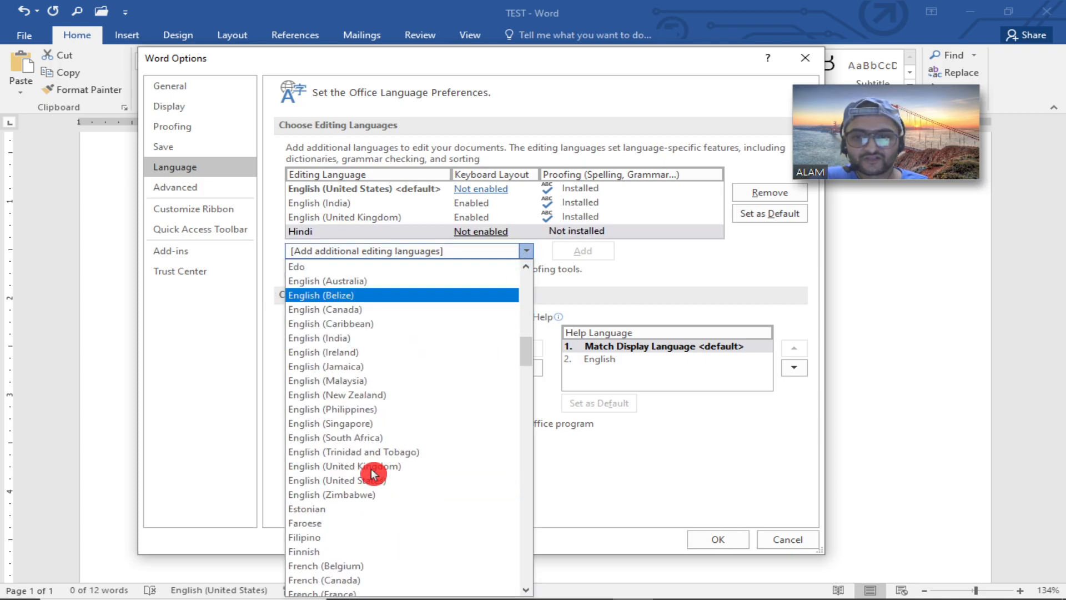
pyautogui.scroll(-4, 371, 472)
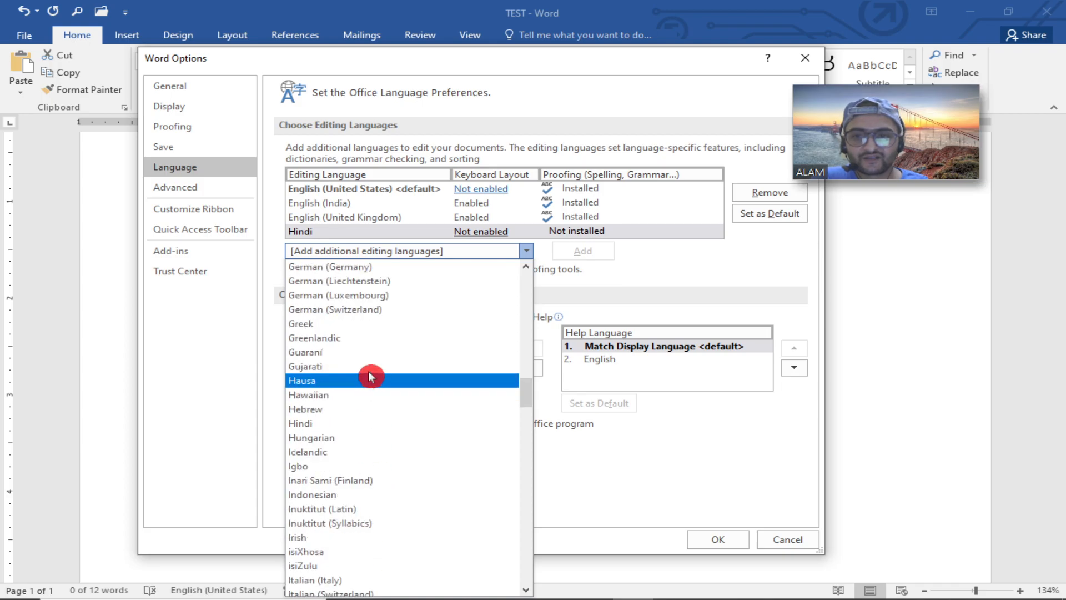
pyautogui.click(352, 424)
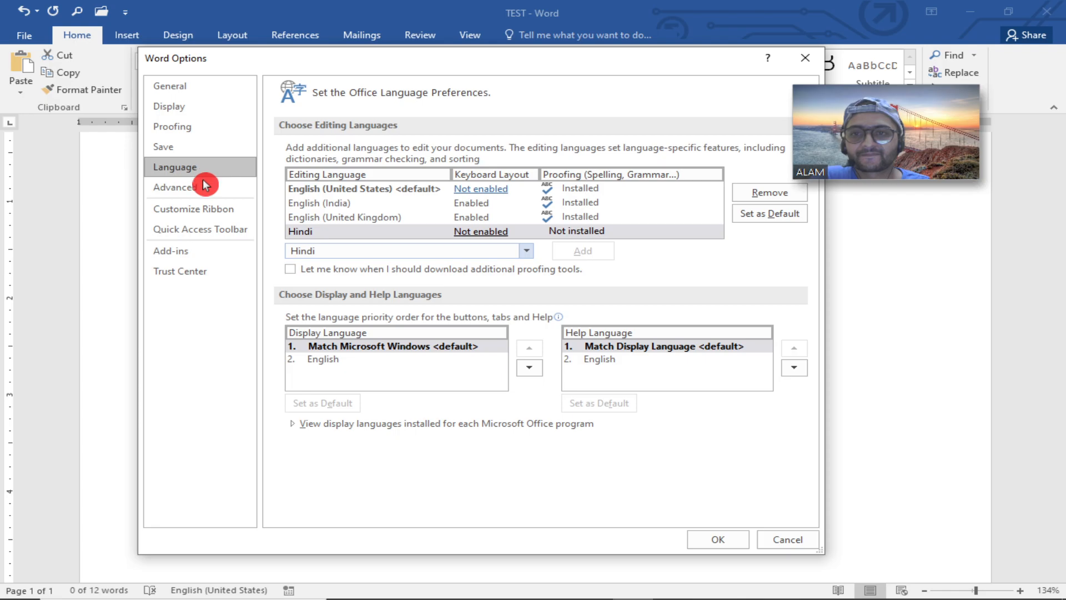
# Scroll through the Advanced editing and cut, copy and paste options in Word Options, then close the dialog.
pyautogui.click(239, 187)
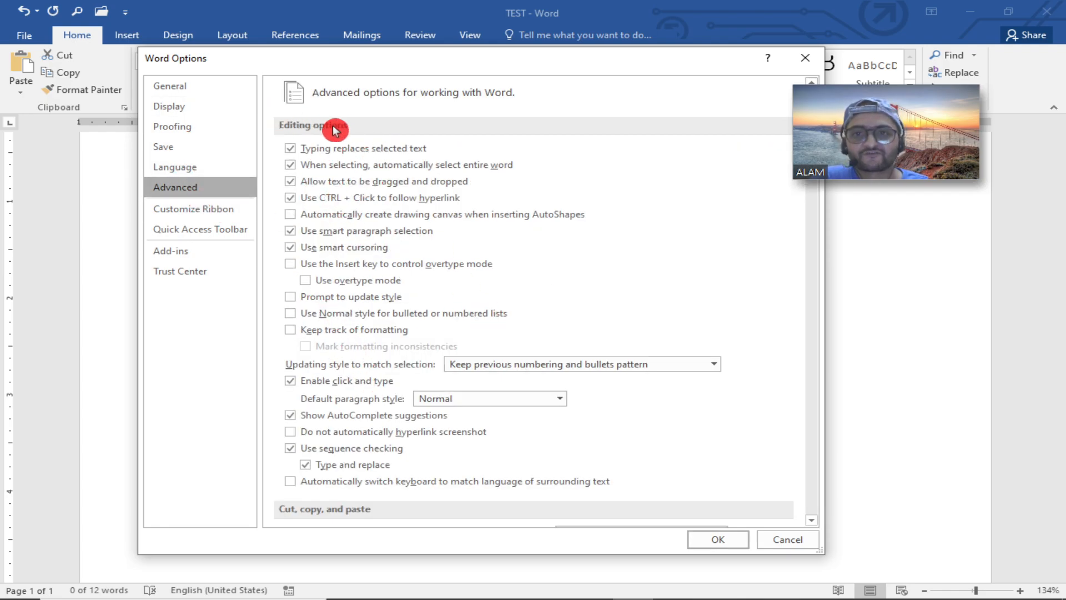
pyautogui.scroll(-3, 336, 377)
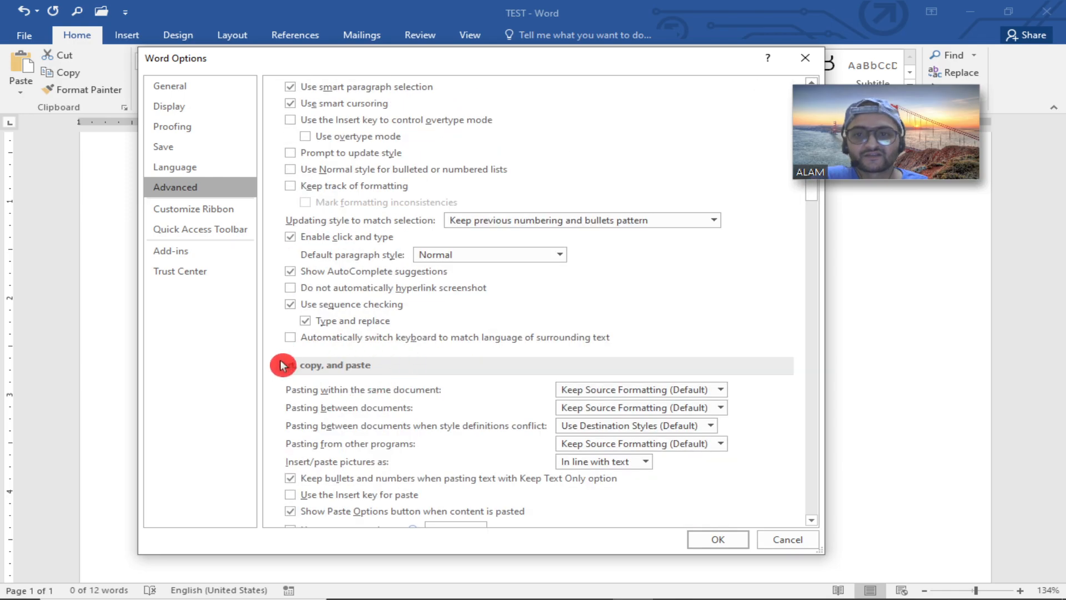
pyautogui.scroll(-5, 381, 379)
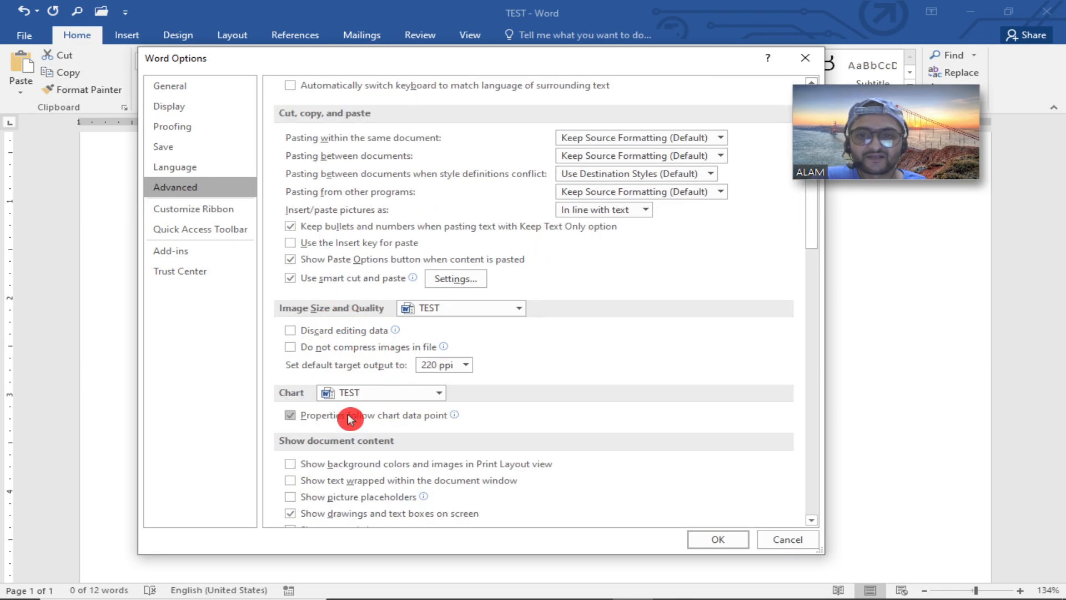
pyautogui.scroll(-5, 325, 418)
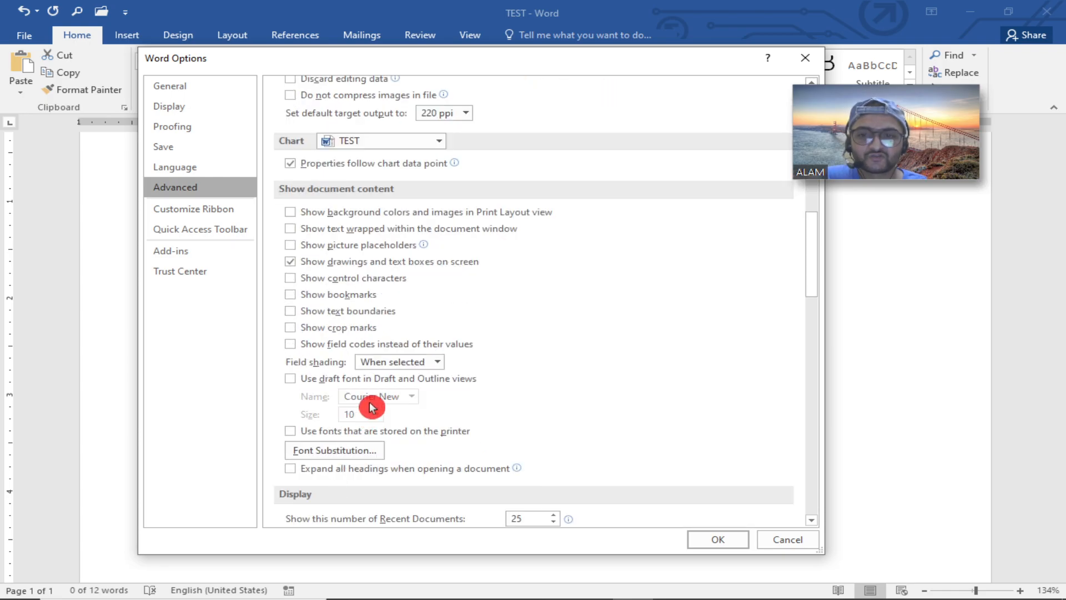
pyautogui.scroll(4, 370, 407)
pyautogui.scroll(-5, 371, 407)
pyautogui.scroll(9, 371, 407)
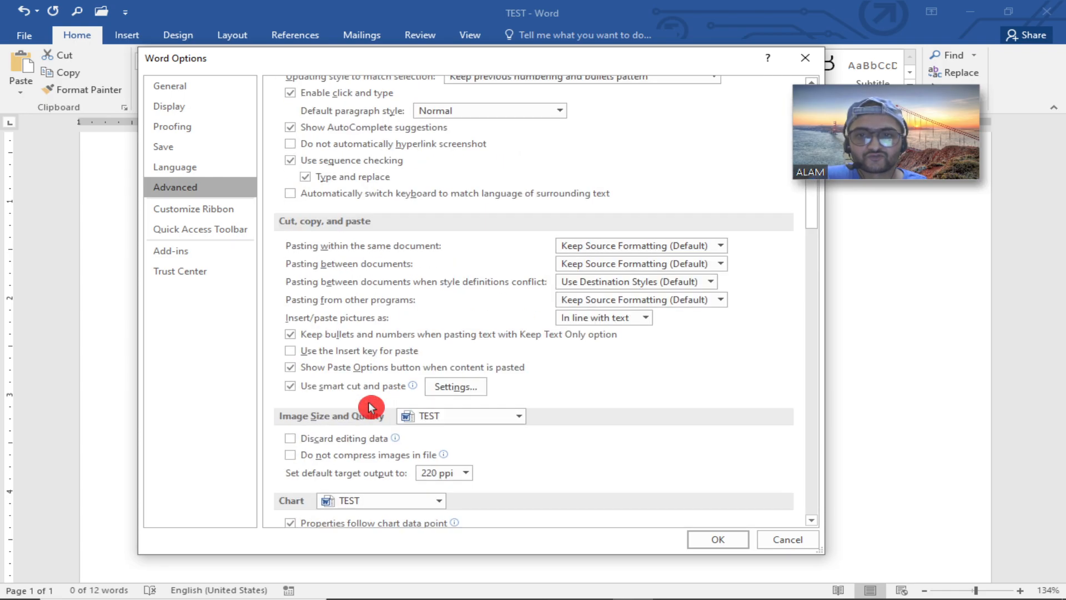
pyautogui.scroll(6, 369, 407)
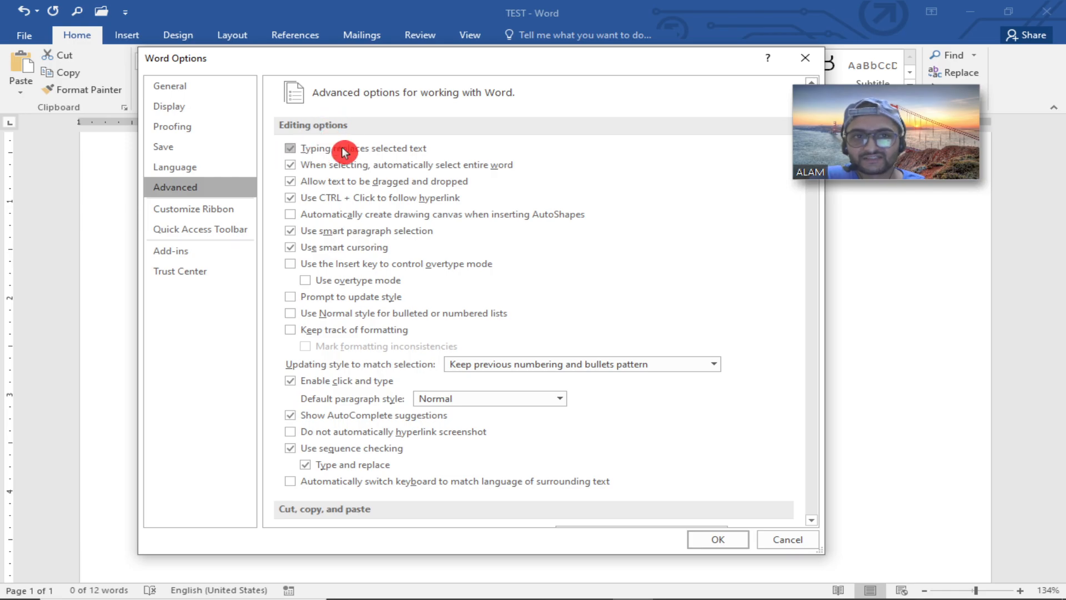
pyautogui.click(716, 538)
pyautogui.click(280, 450)
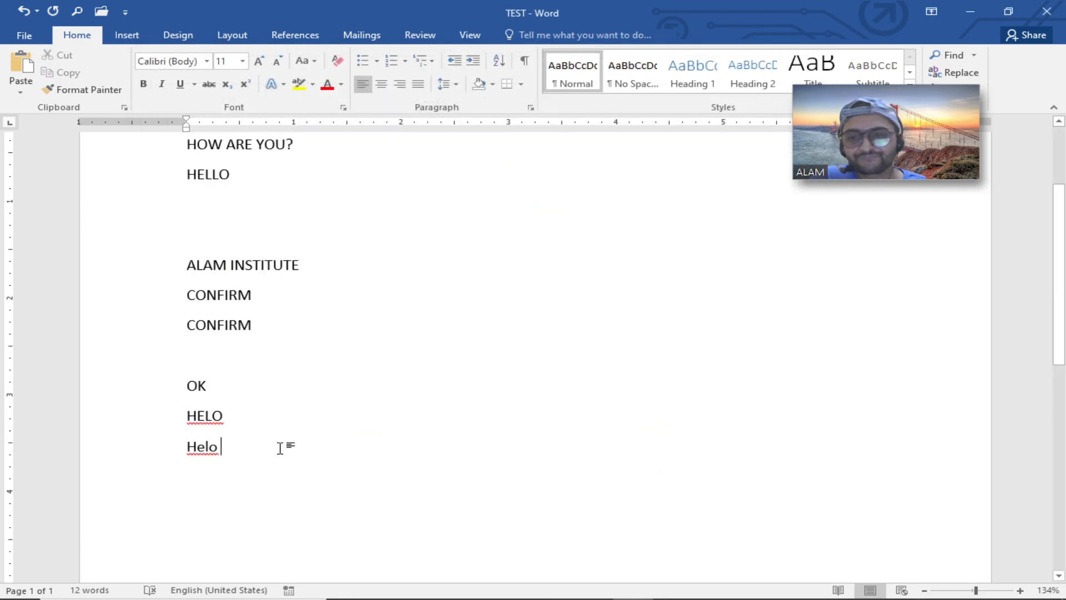
# Replace the selected HELO line by typing What is your name over it.
pyautogui.scroll(-3, 266, 422)
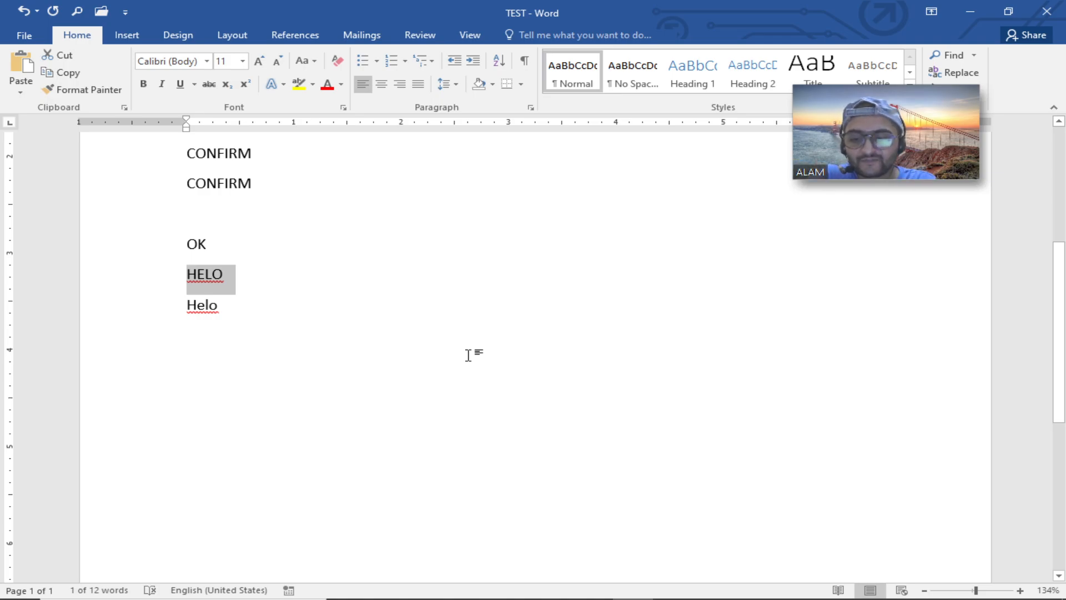
pyautogui.write('What ')
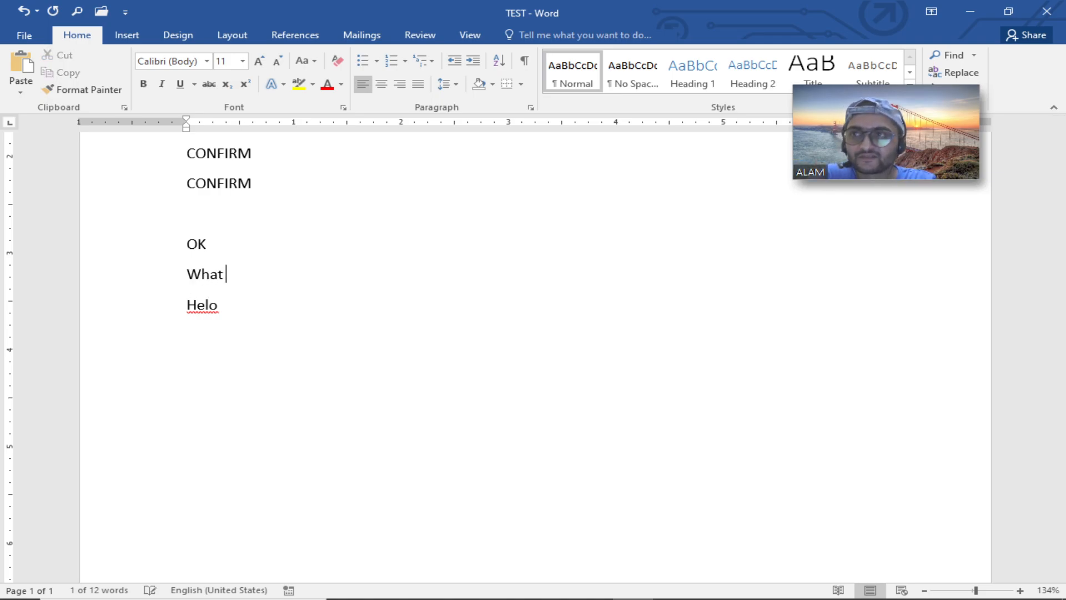
pyautogui.write('is your name')
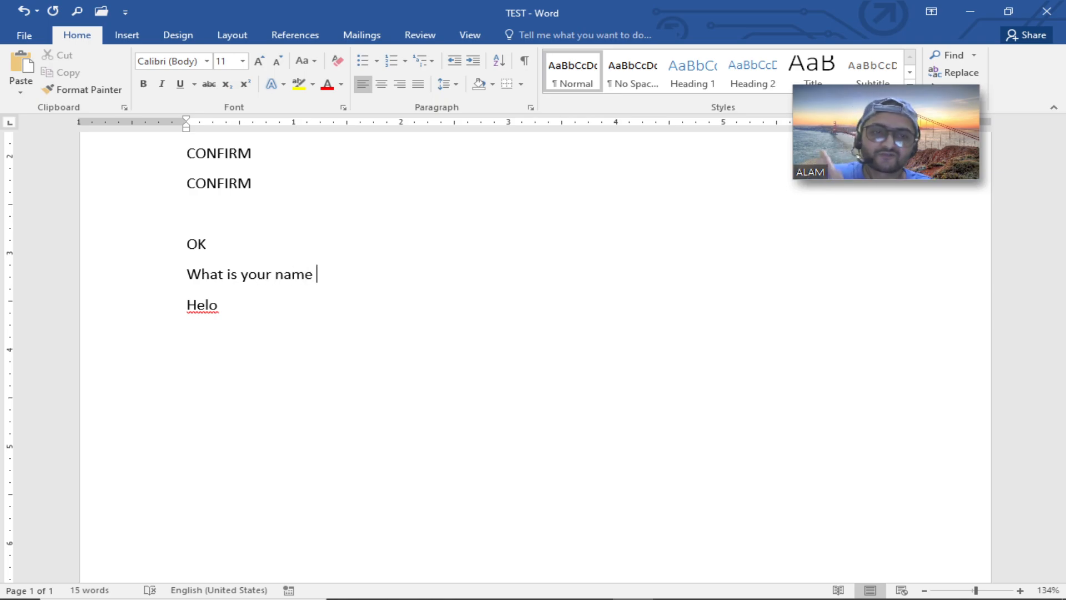
# Select the What is your name line and overwrite it by typing your.
pyautogui.click(143, 274)
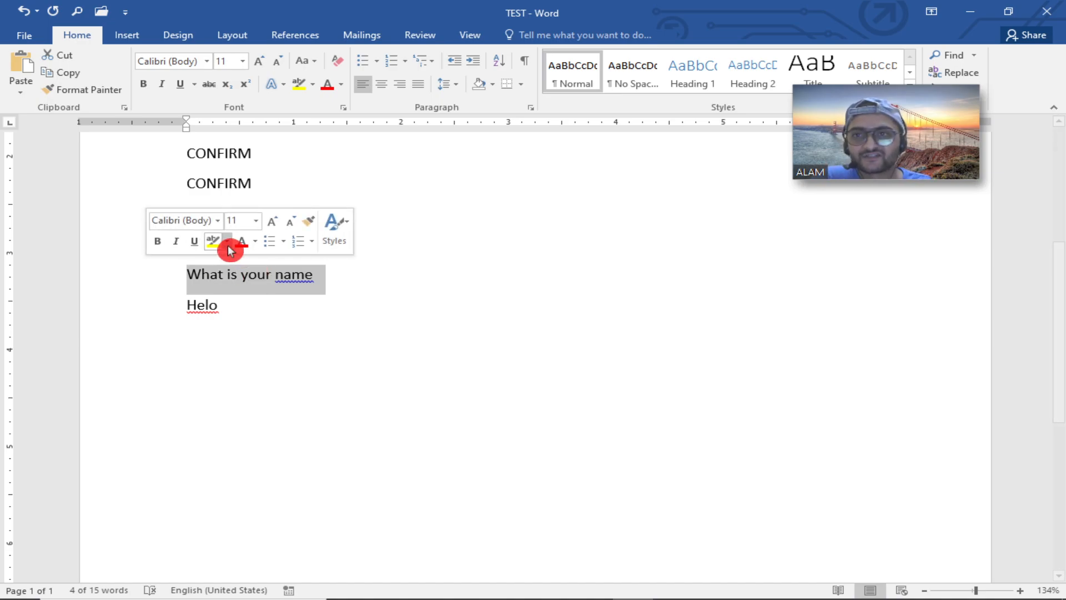
pyautogui.click(25, 34)
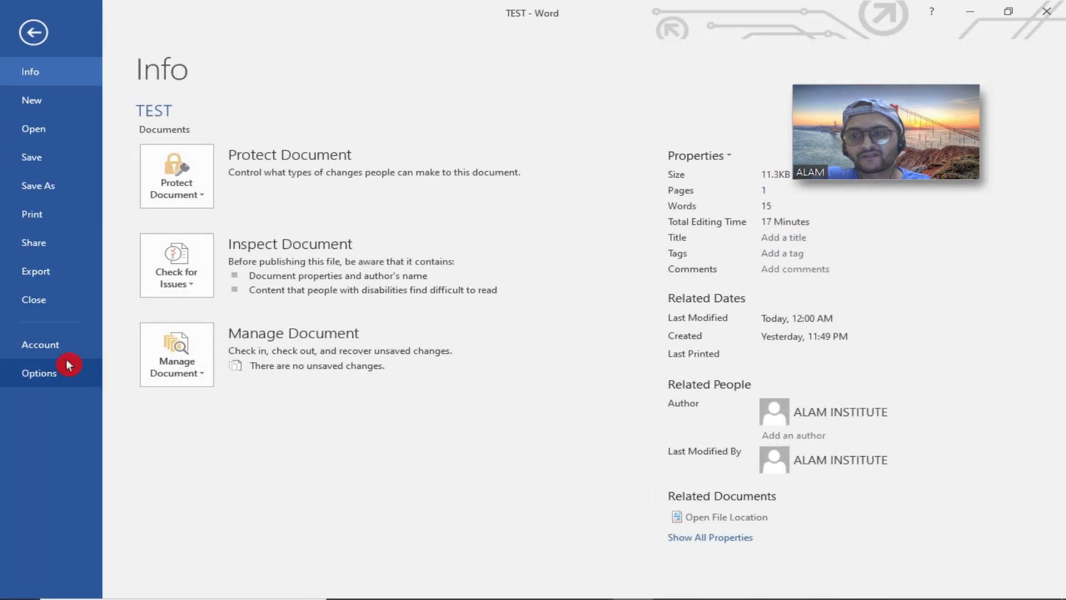
pyautogui.press('Escape')
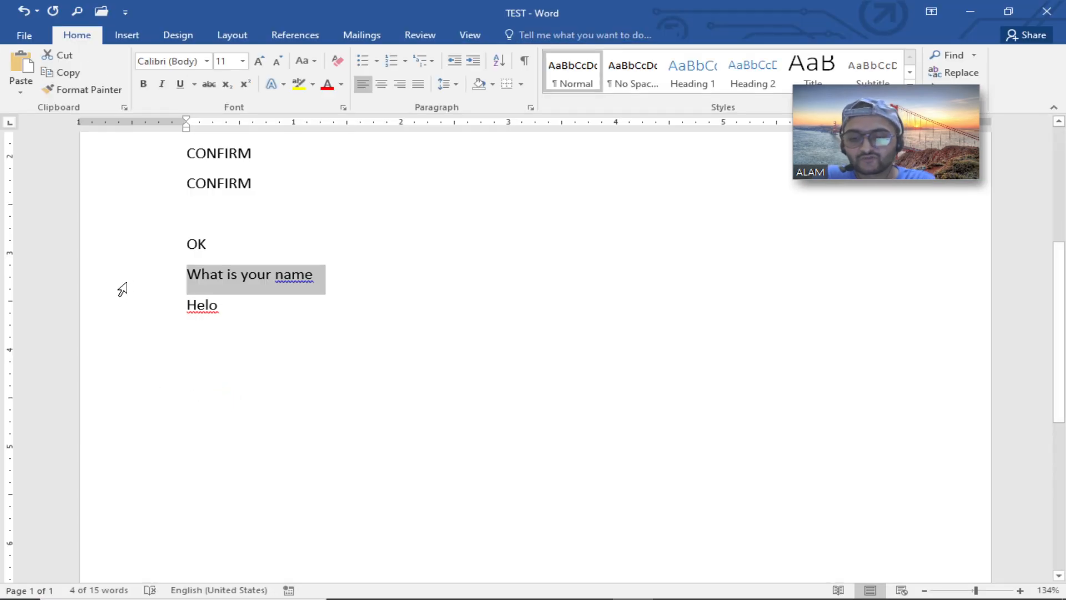
pyautogui.write('your')
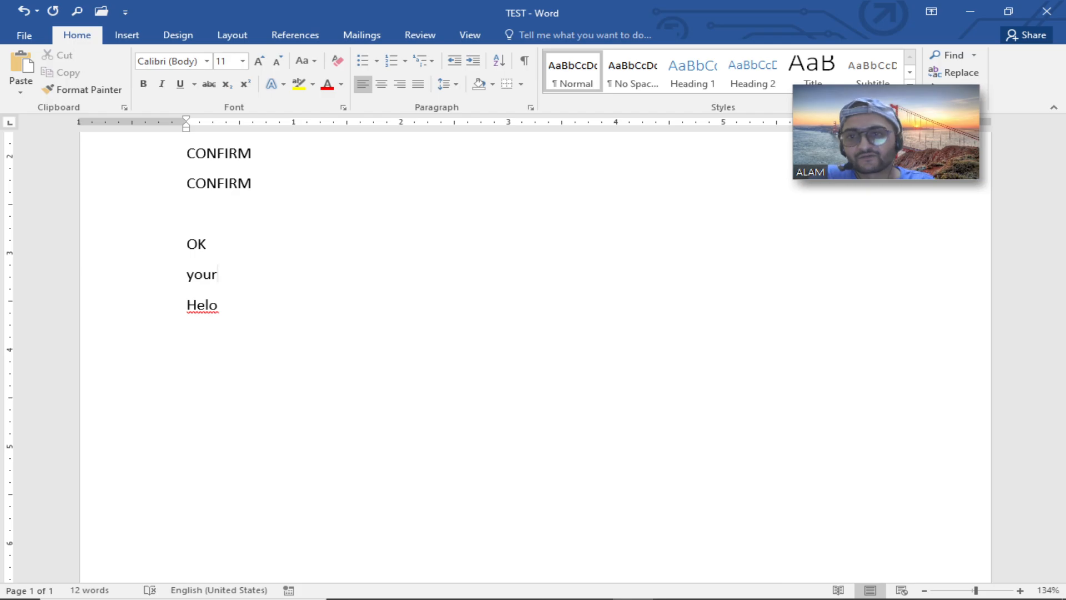
# Turn off Typing replaces selected text in the Advanced editing options and close Word Options.
pyautogui.click(19, 36)
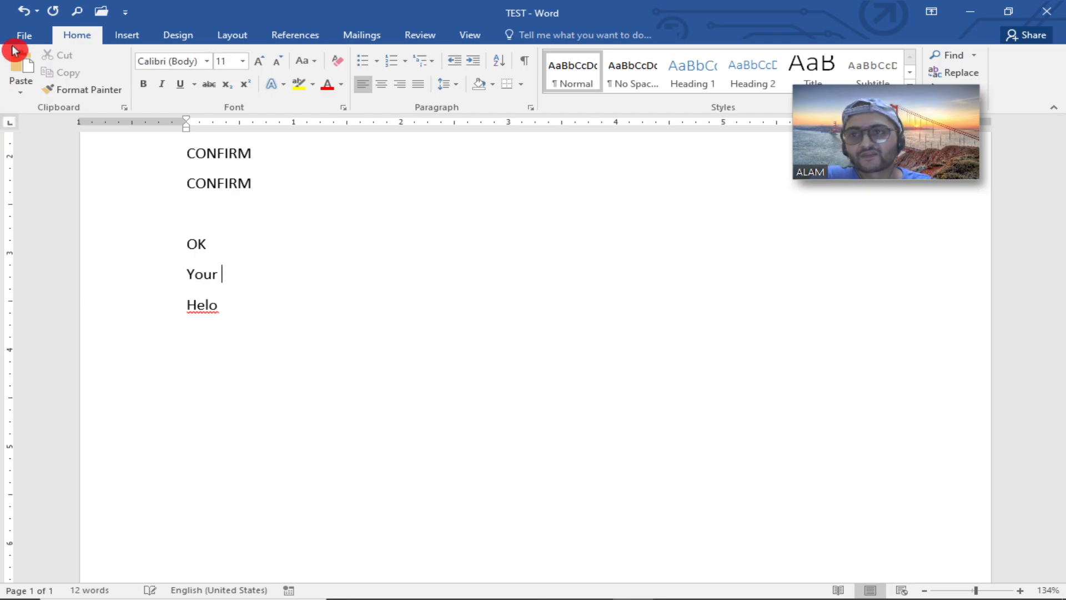
pyautogui.click(35, 374)
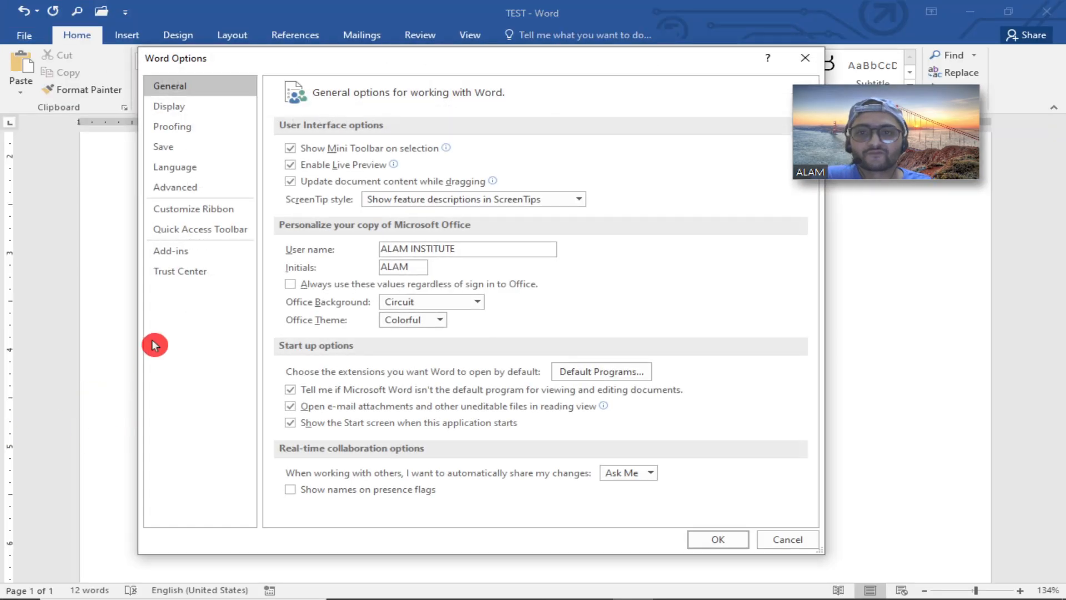
pyautogui.click(203, 185)
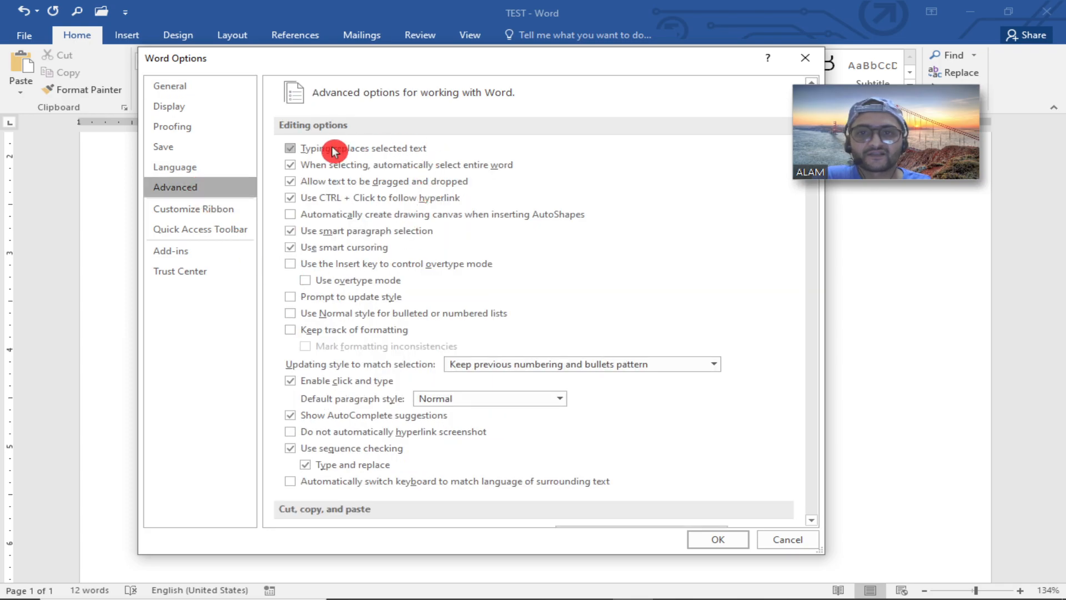
pyautogui.click(378, 148)
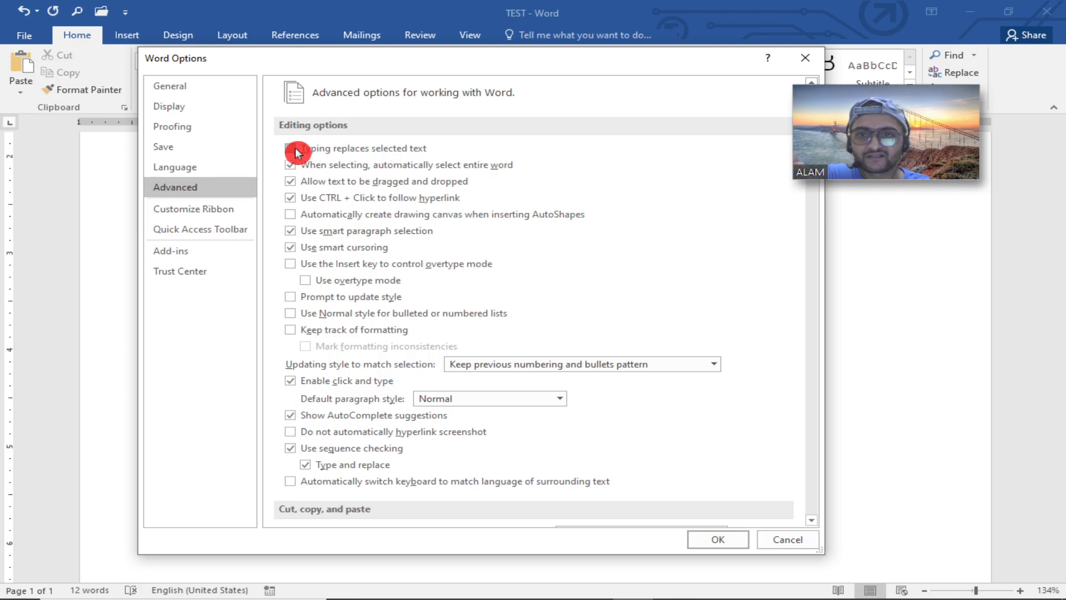
pyautogui.click(715, 540)
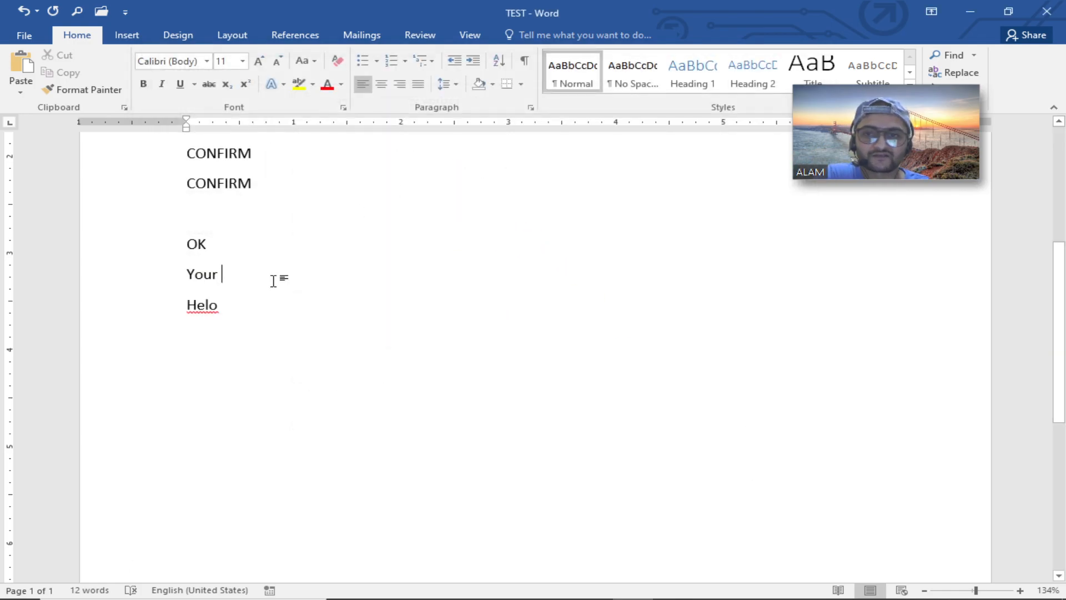
# Select the Your line and type What is your name, correcting a typo with a backspace.
pyautogui.click(262, 311)
pyautogui.click(143, 280)
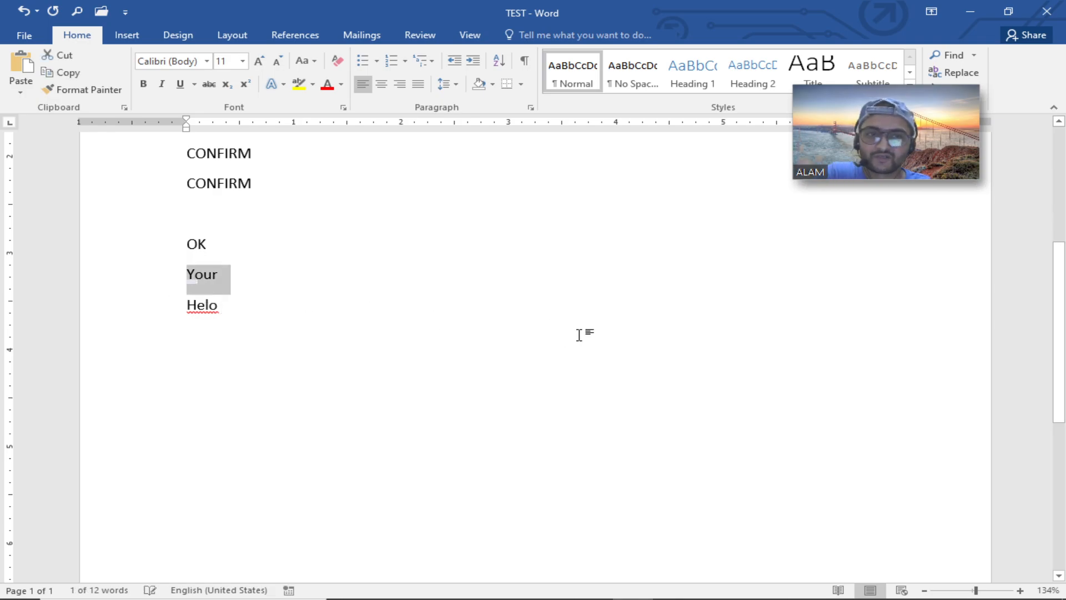
pyautogui.write('What I')
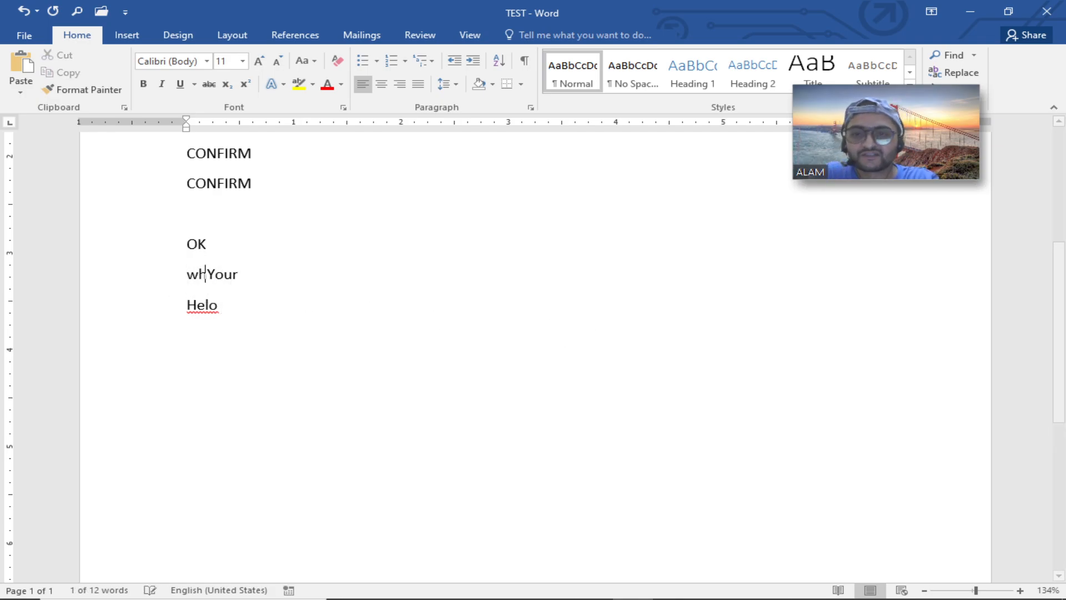
pyautogui.press('BackSpace')
pyautogui.write('is your name')
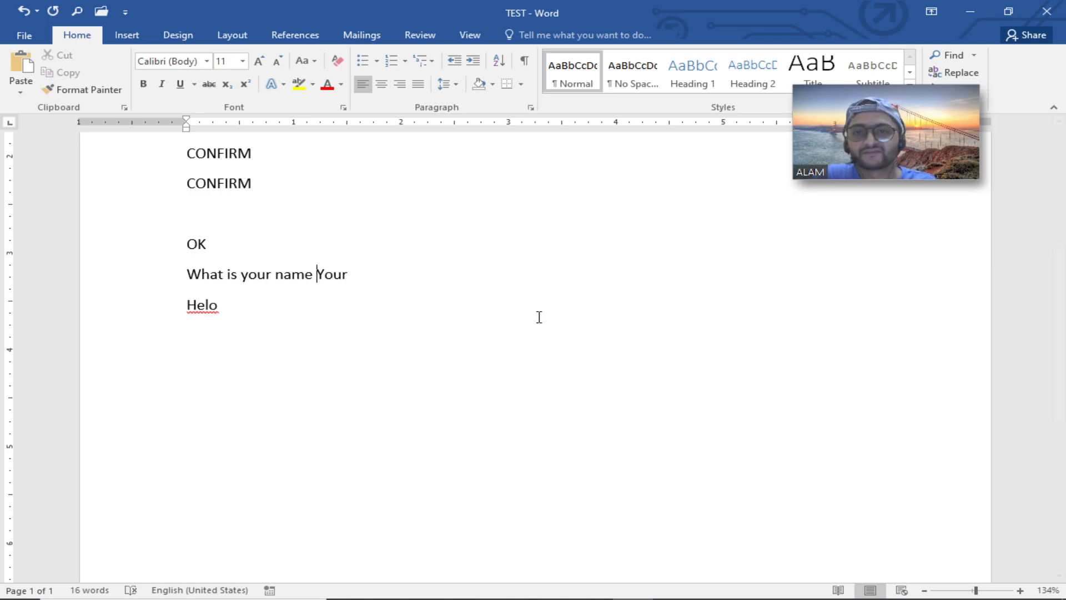
# Select the Helo line and type Hello in front of it.
pyautogui.click(136, 328)
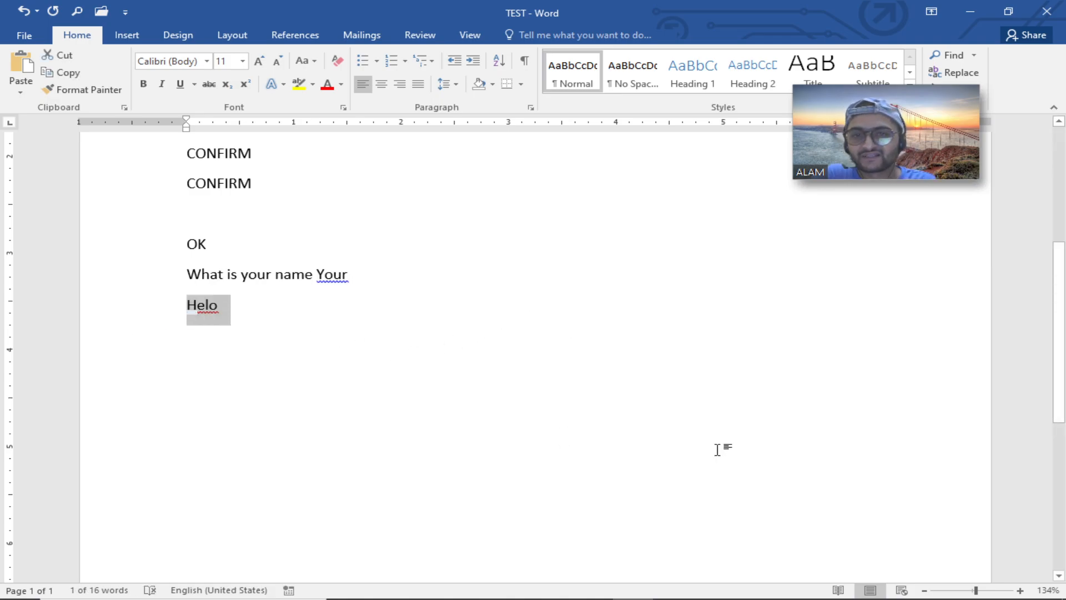
pyautogui.press('Left')
pyautogui.write('Hello')
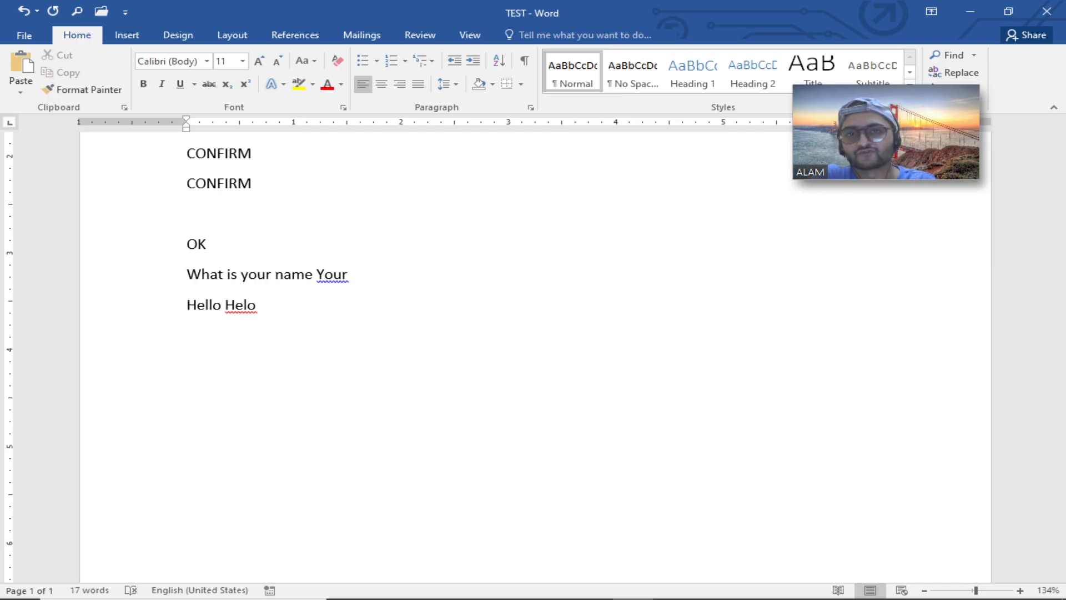
pyautogui.click(436, 320)
# Reopen Word Options and turn Typing replaces selected text back on in the Advanced editing options.
pyautogui.click(28, 44)
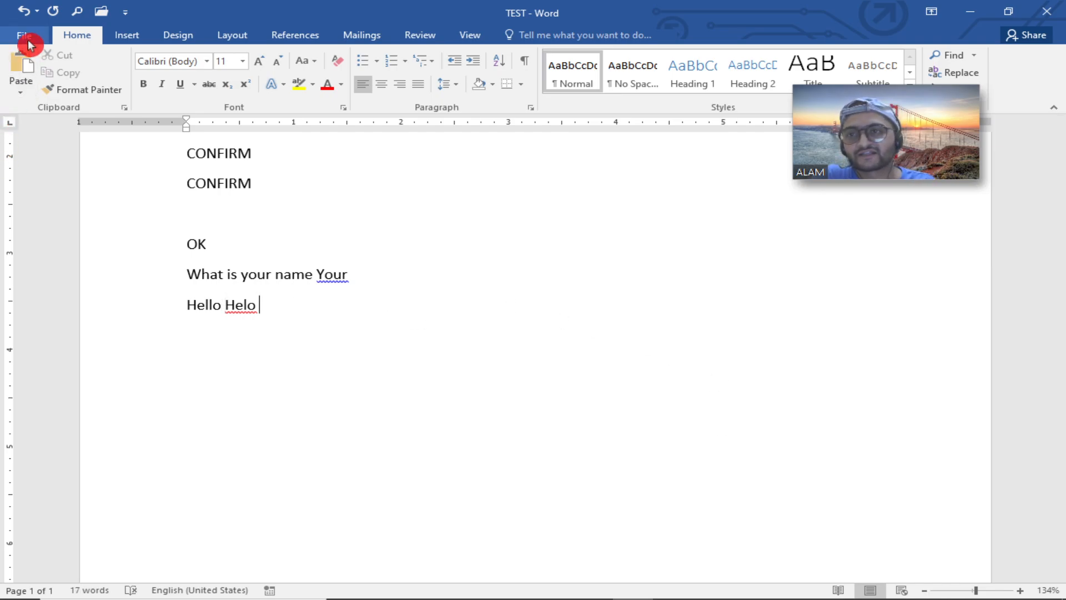
pyautogui.click(50, 373)
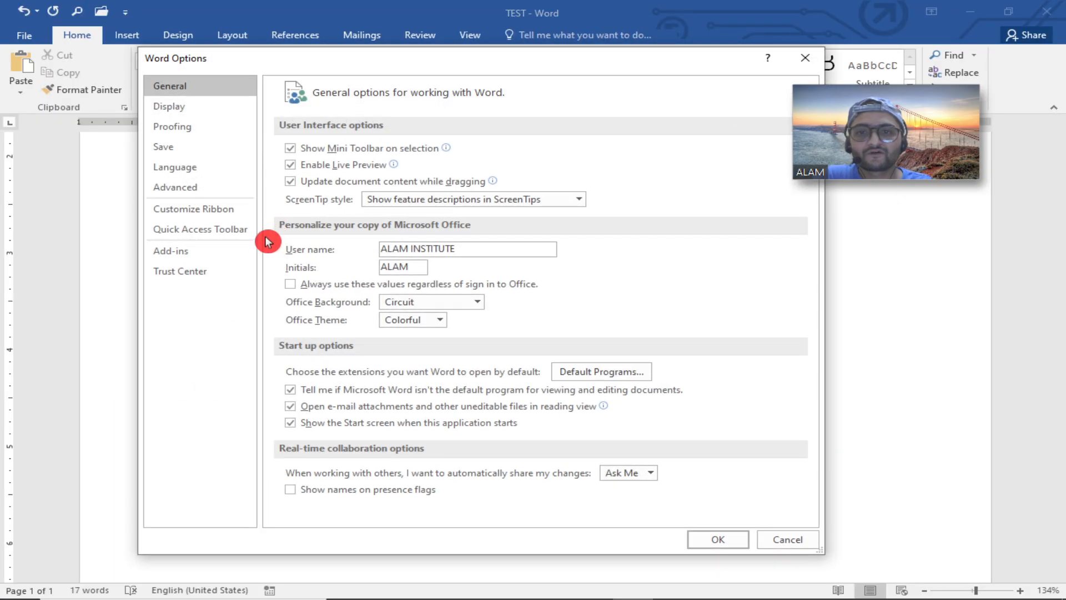
pyautogui.click(206, 170)
pyautogui.click(202, 185)
pyautogui.click(293, 148)
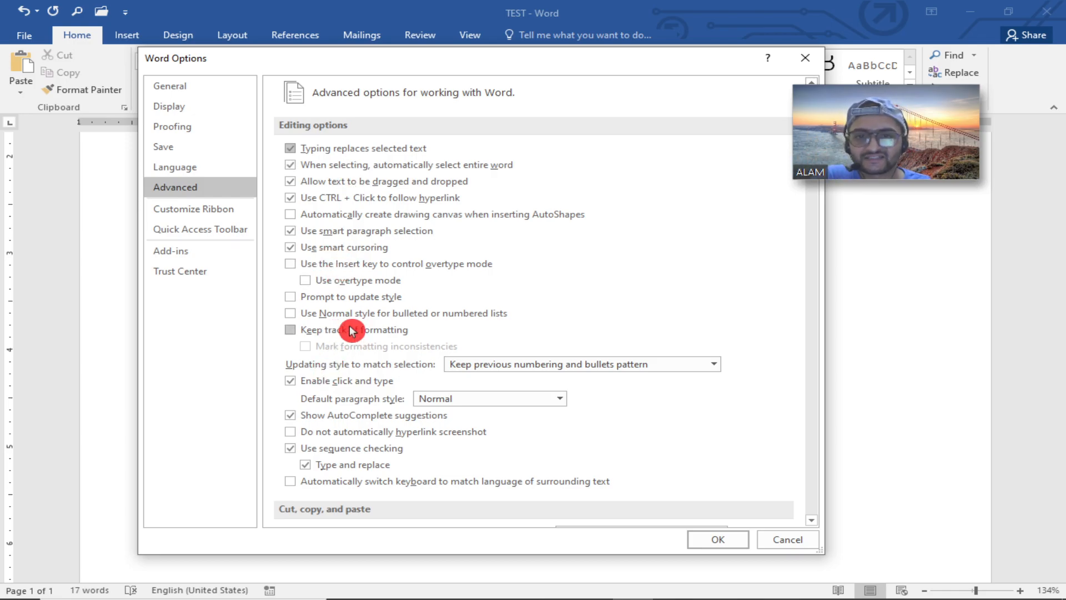
# Scroll through the Advanced cut, copy and paste, image, document content and display settings and close Word Options.
pyautogui.scroll(-2, 352, 330)
pyautogui.click(393, 309)
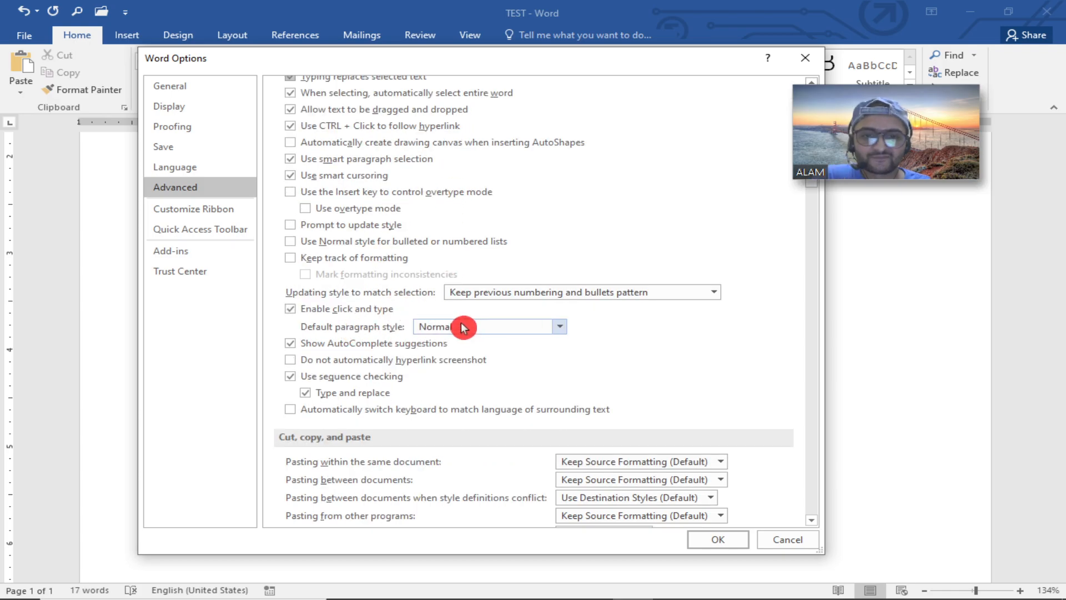
pyautogui.scroll(-4, 478, 325)
pyautogui.scroll(-5, 397, 379)
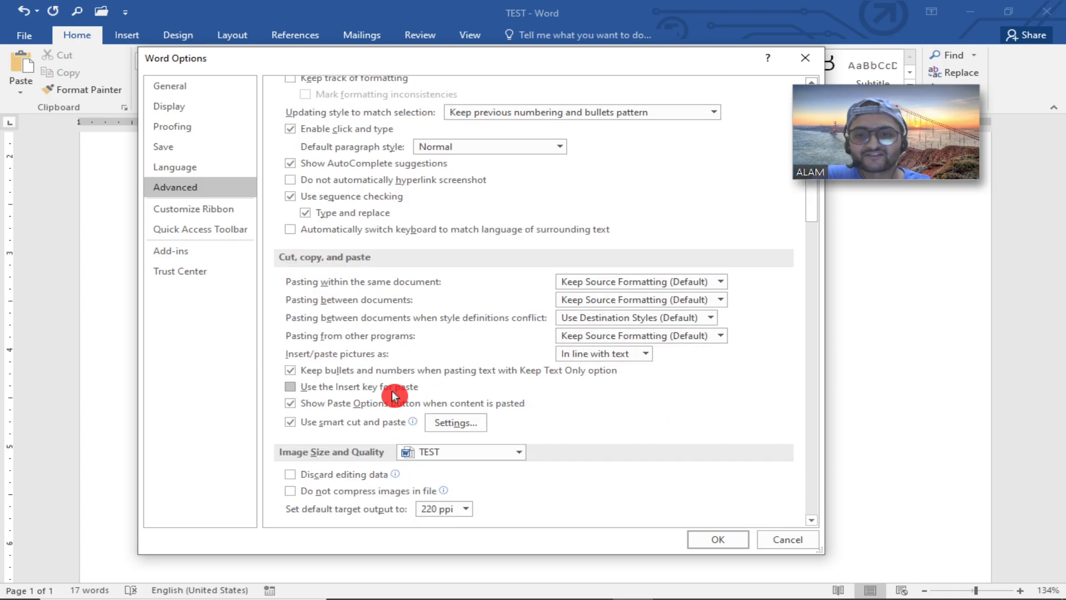
pyautogui.scroll(-5, 381, 450)
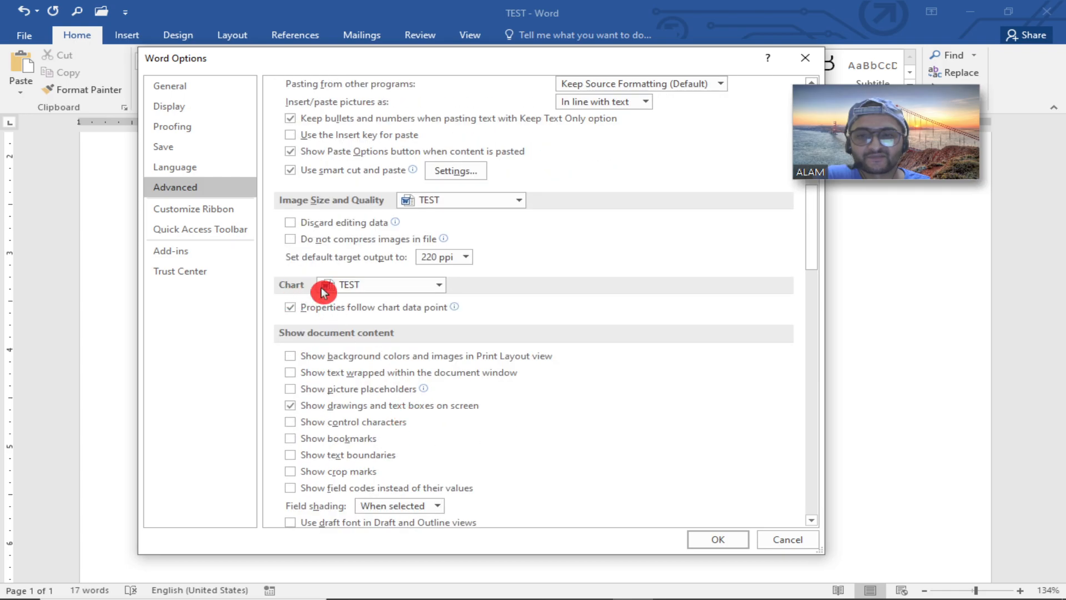
pyautogui.scroll(-8, 357, 420)
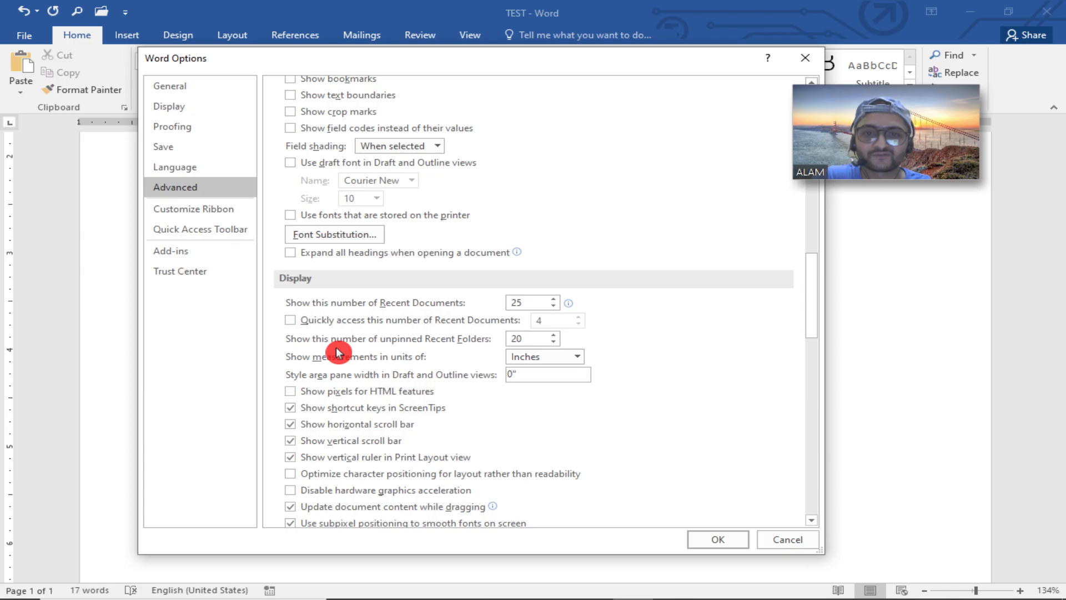
pyautogui.scroll(-1, 338, 347)
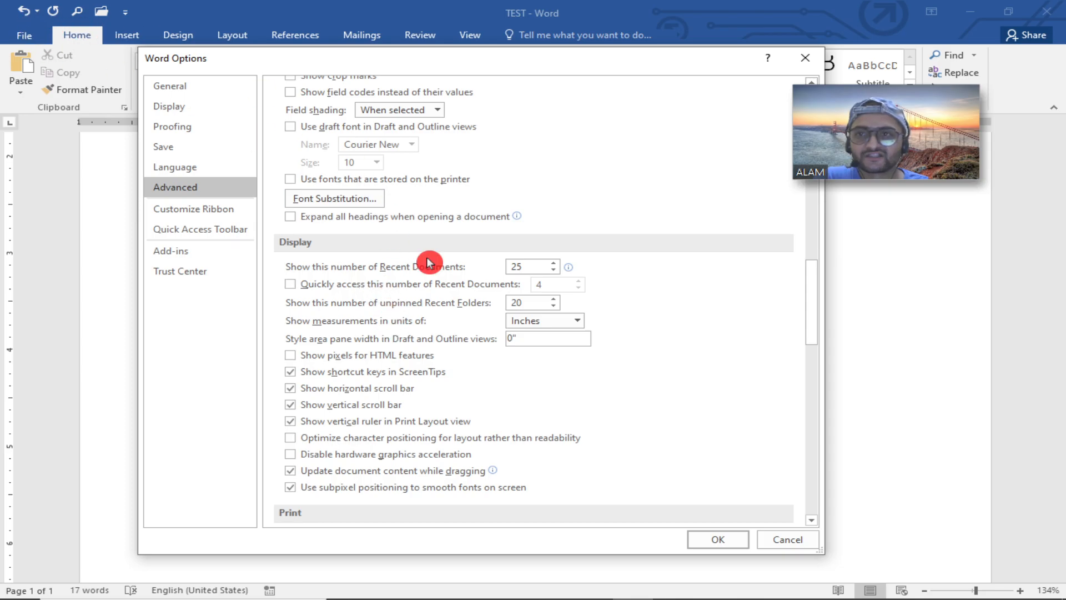
pyautogui.click(707, 538)
# Reopen Word Options from the File backstage and scroll through the Advanced settings down to the General section.
pyautogui.click(29, 35)
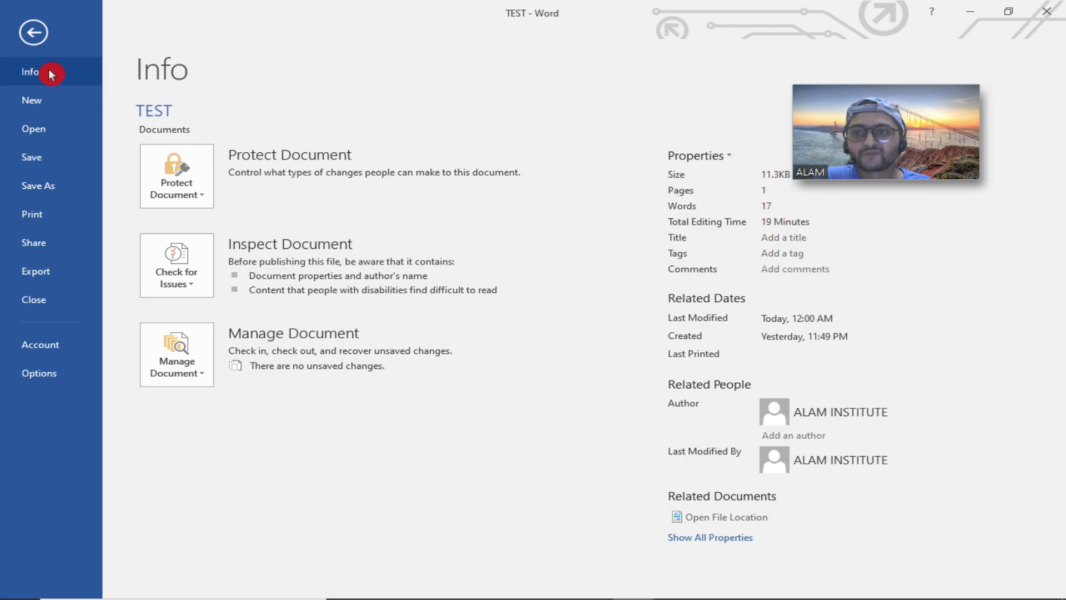
pyautogui.click(37, 132)
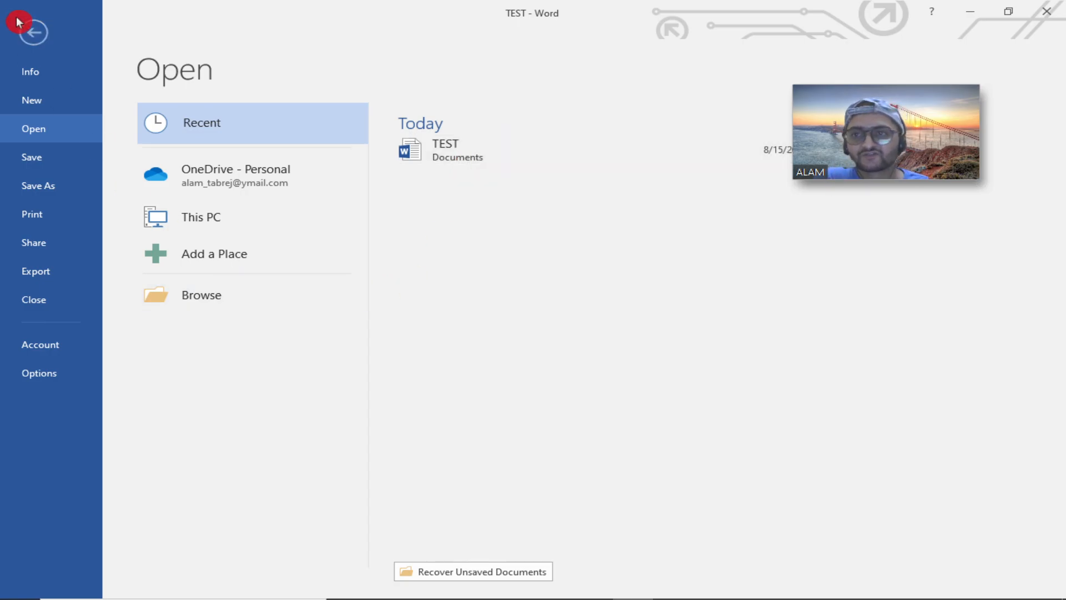
pyautogui.click(40, 373)
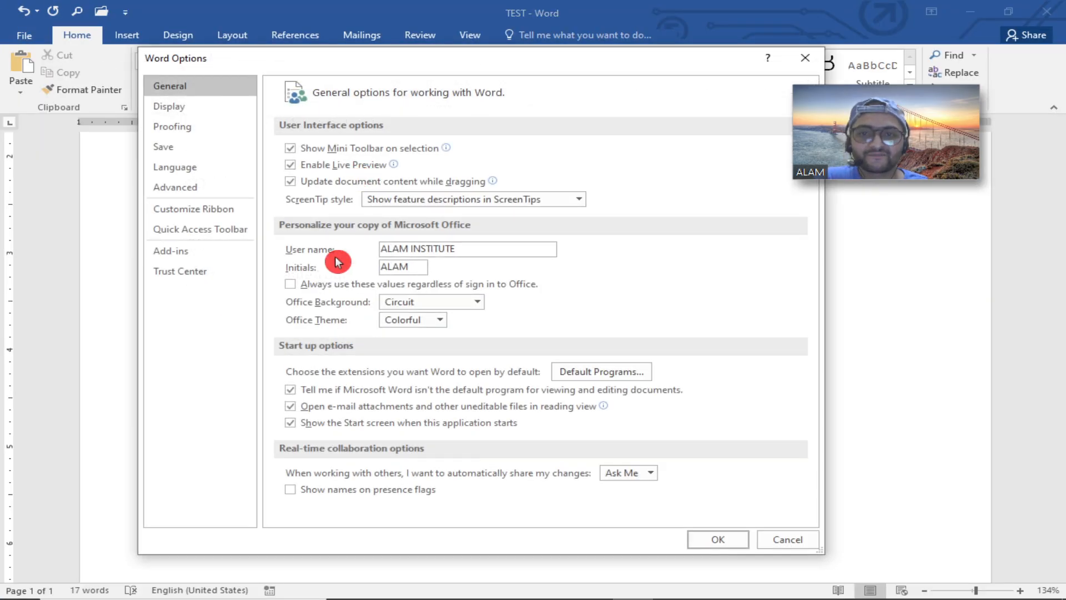
pyautogui.click(201, 187)
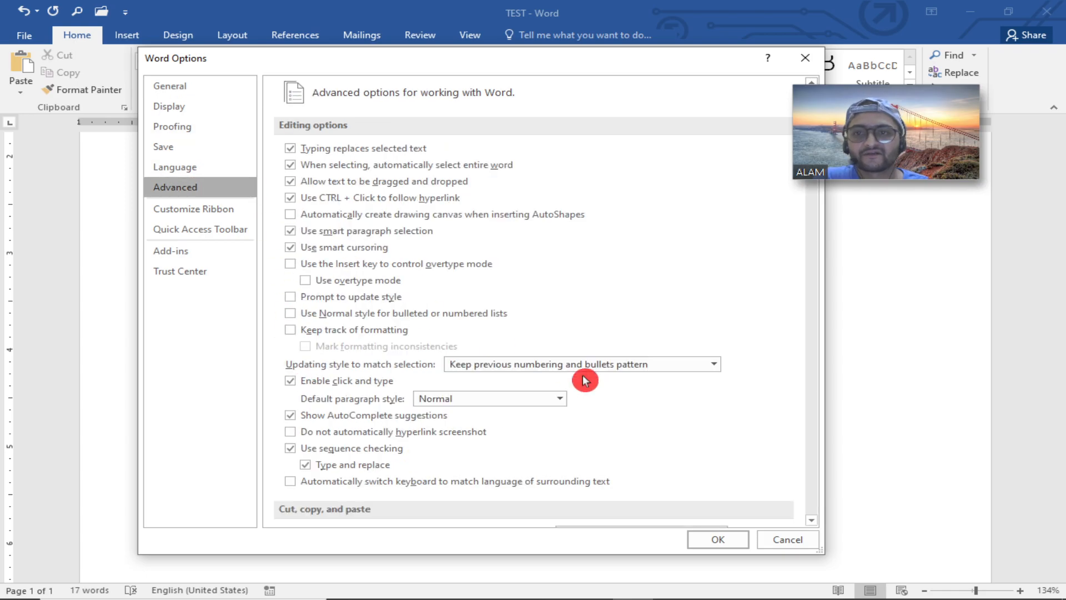
pyautogui.scroll(-10, 582, 355)
pyautogui.scroll(-8, 582, 375)
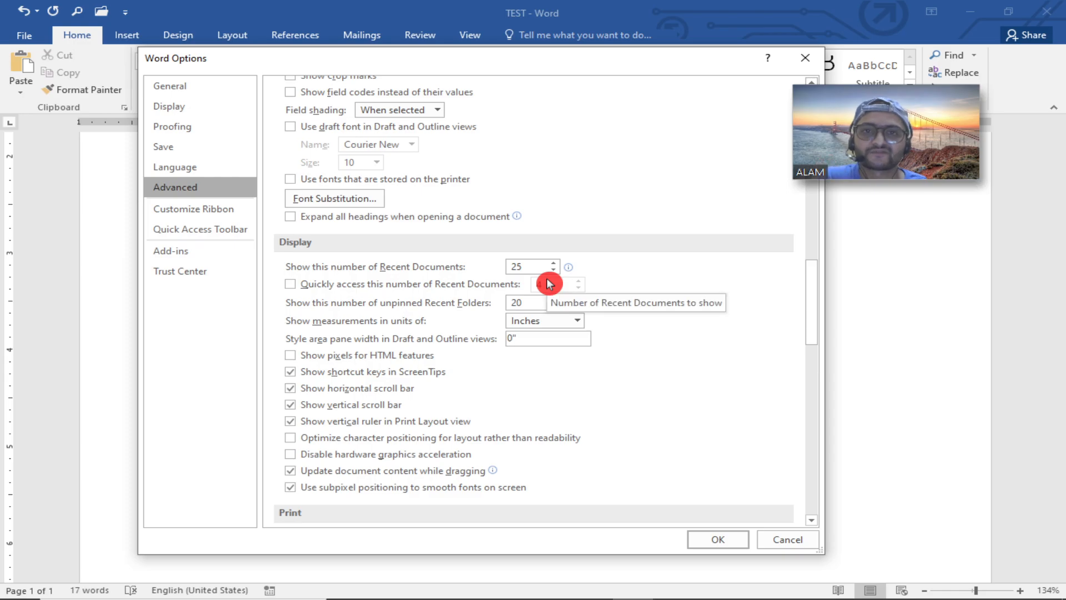
pyautogui.scroll(-3, 408, 430)
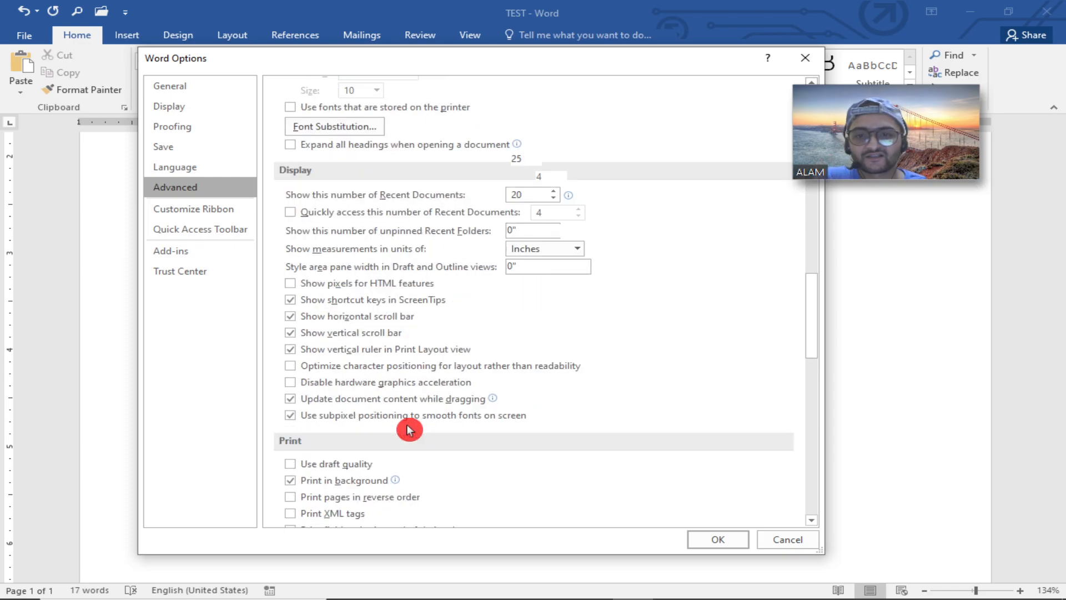
pyautogui.scroll(-3, 411, 429)
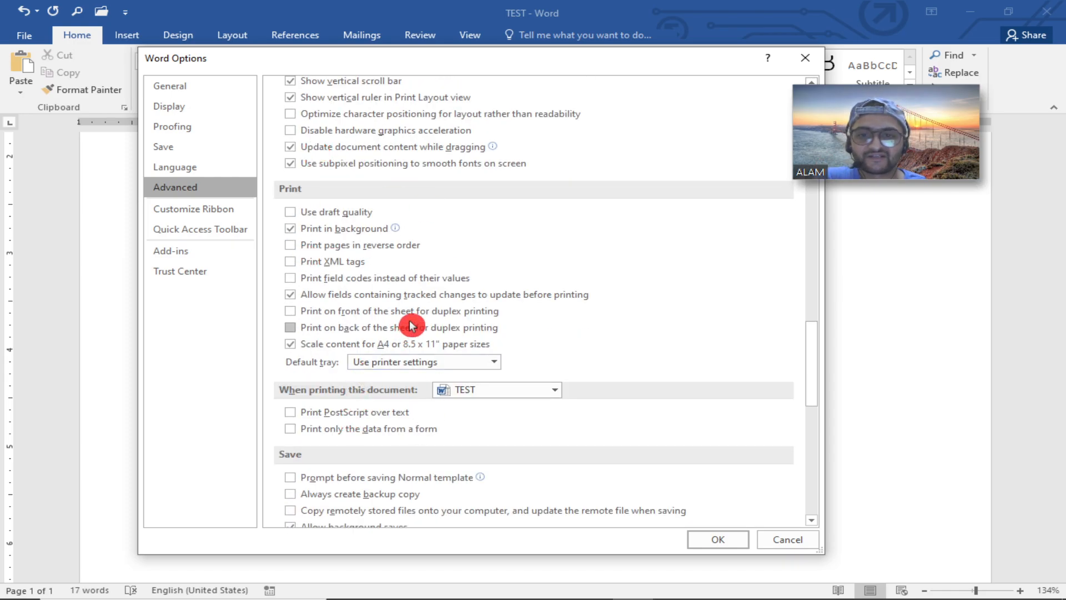
pyautogui.scroll(-1, 388, 356)
pyautogui.scroll(-3, 404, 388)
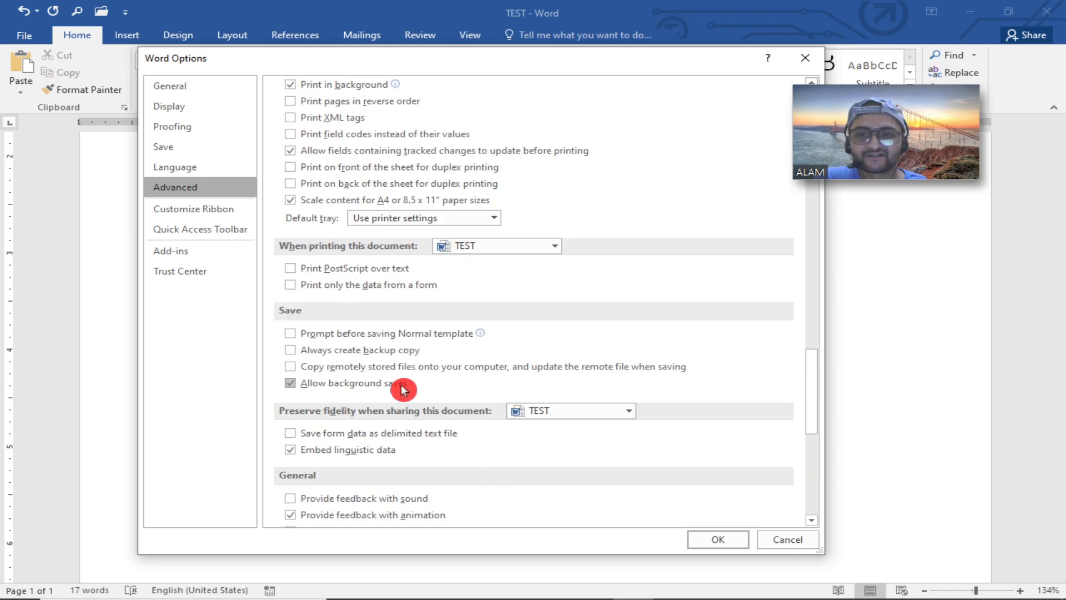
pyautogui.scroll(-6, 418, 499)
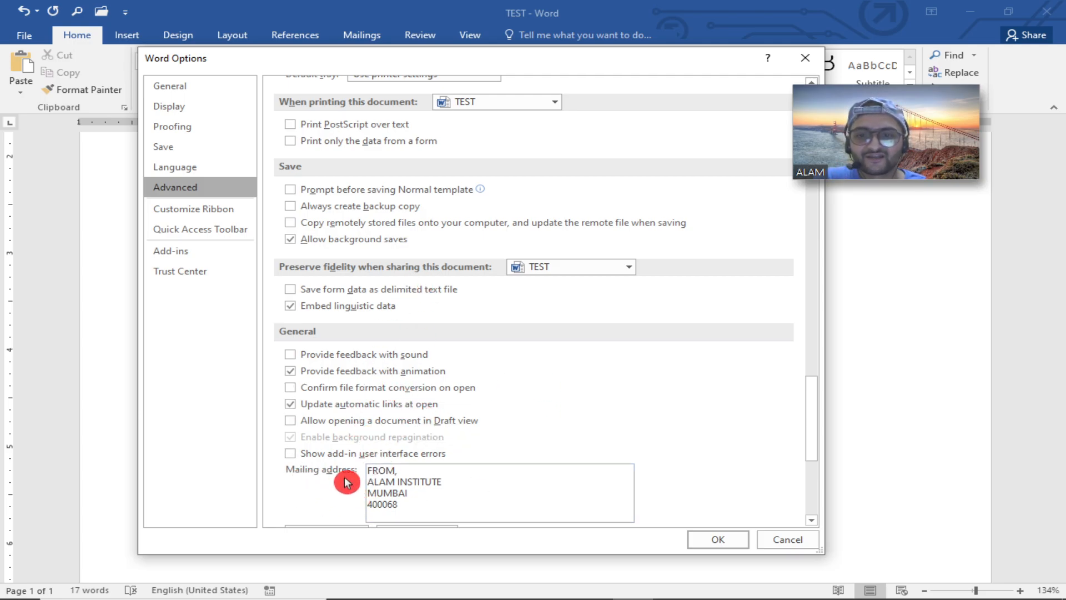
# Select the mailing address text in the Advanced General settings to point it out, then deselect it.
pyautogui.moveTo(405, 505); pyautogui.dragTo(368, 460)
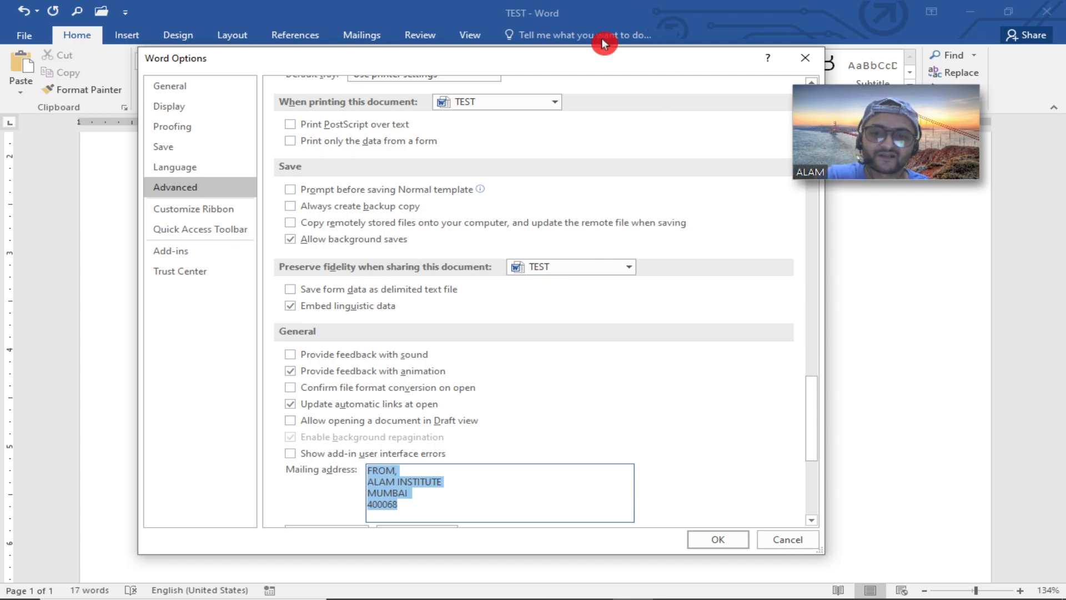
pyautogui.moveTo(443, 501); pyautogui.dragTo(379, 436)
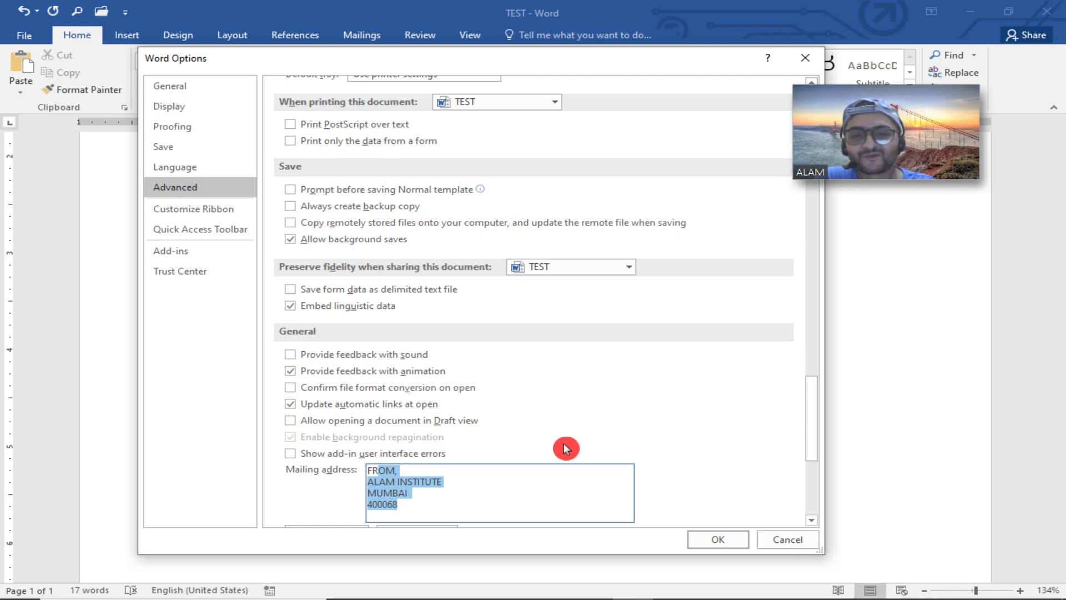
pyautogui.click(407, 513)
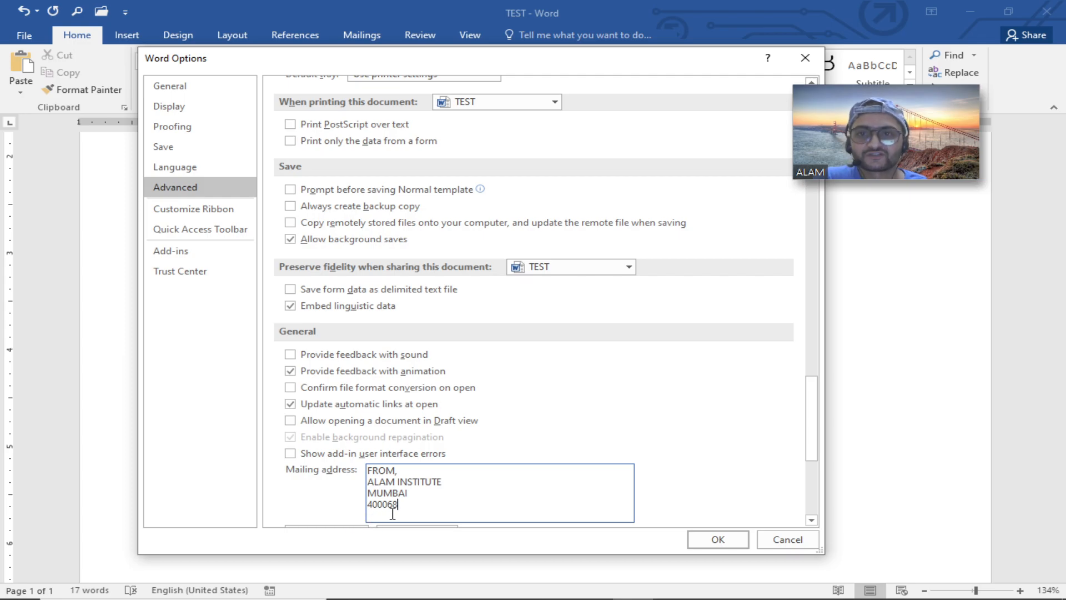
# Browse the Customize Ribbon, Quick Access Toolbar, General, Display, Proofing, Language and Advanced pages, then close Word Options.
pyautogui.click(196, 210)
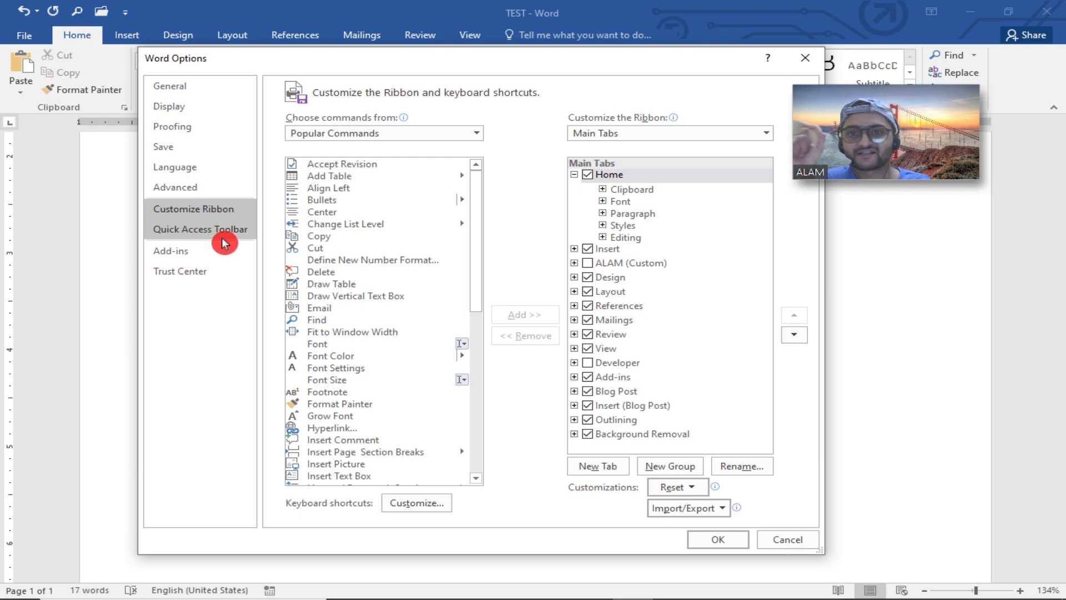
pyautogui.click(212, 230)
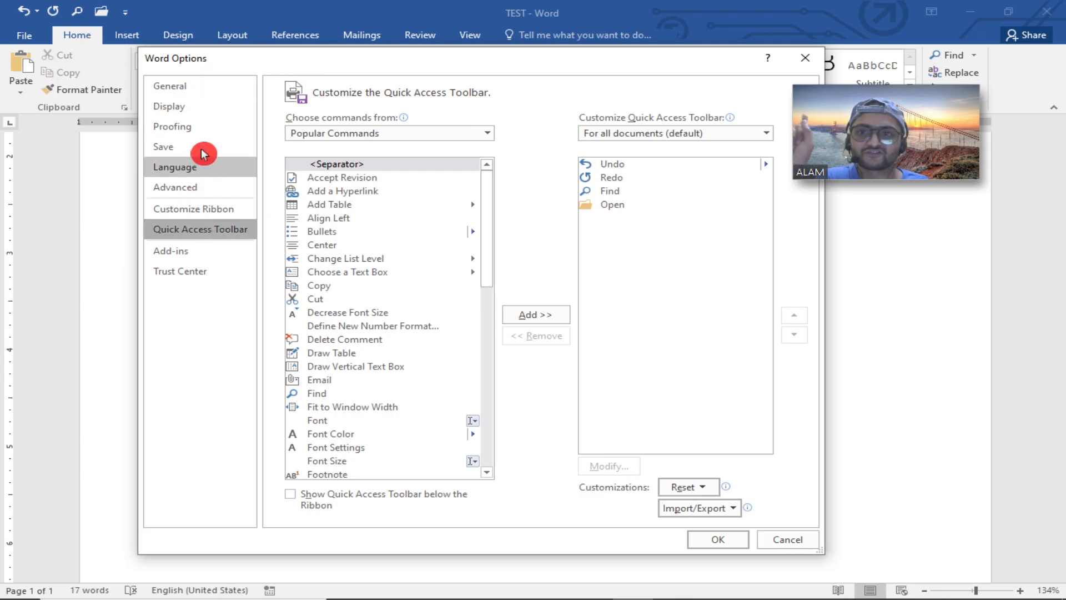
pyautogui.click(196, 89)
pyautogui.click(195, 106)
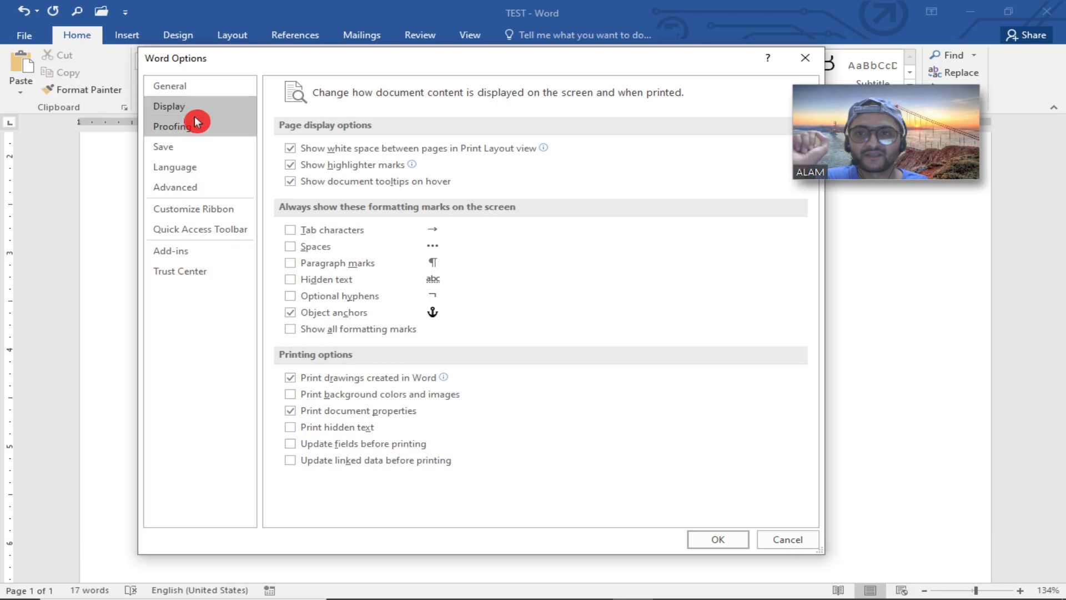
pyautogui.click(195, 124)
pyautogui.click(199, 169)
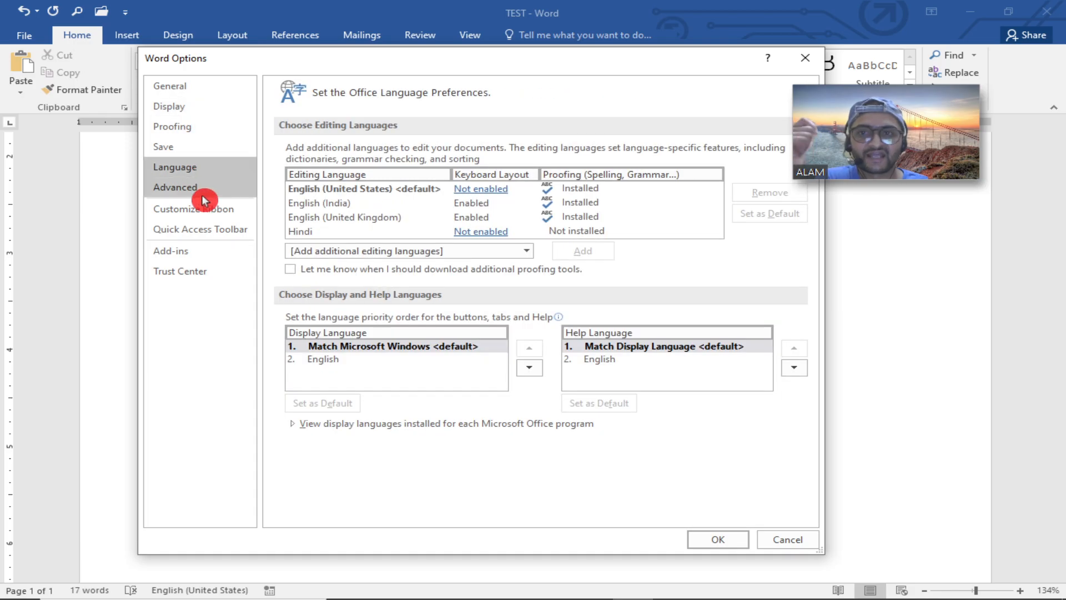
pyautogui.click(203, 187)
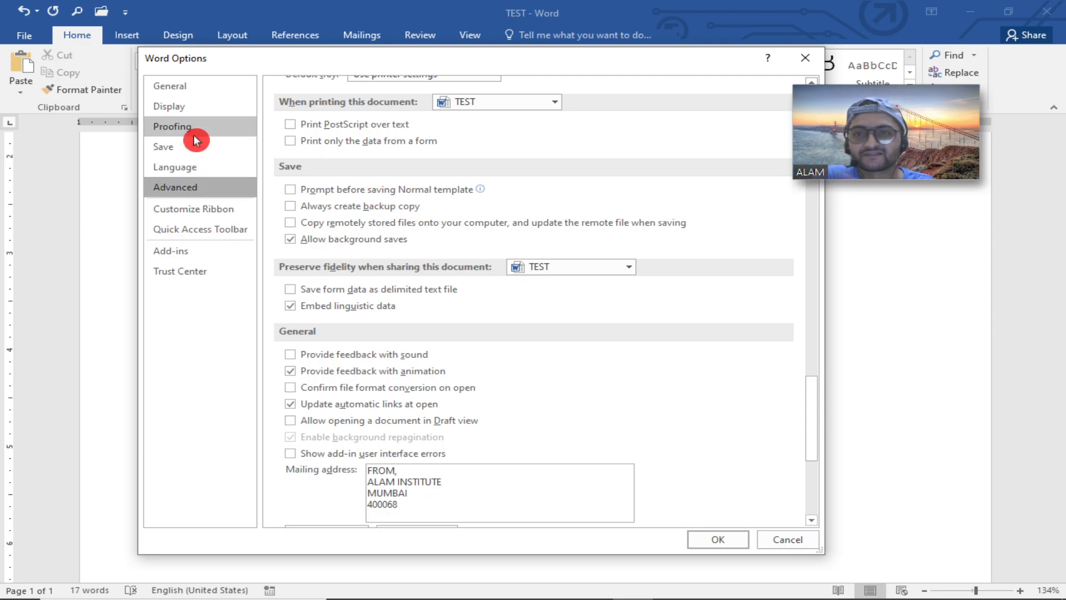
pyautogui.click(173, 132)
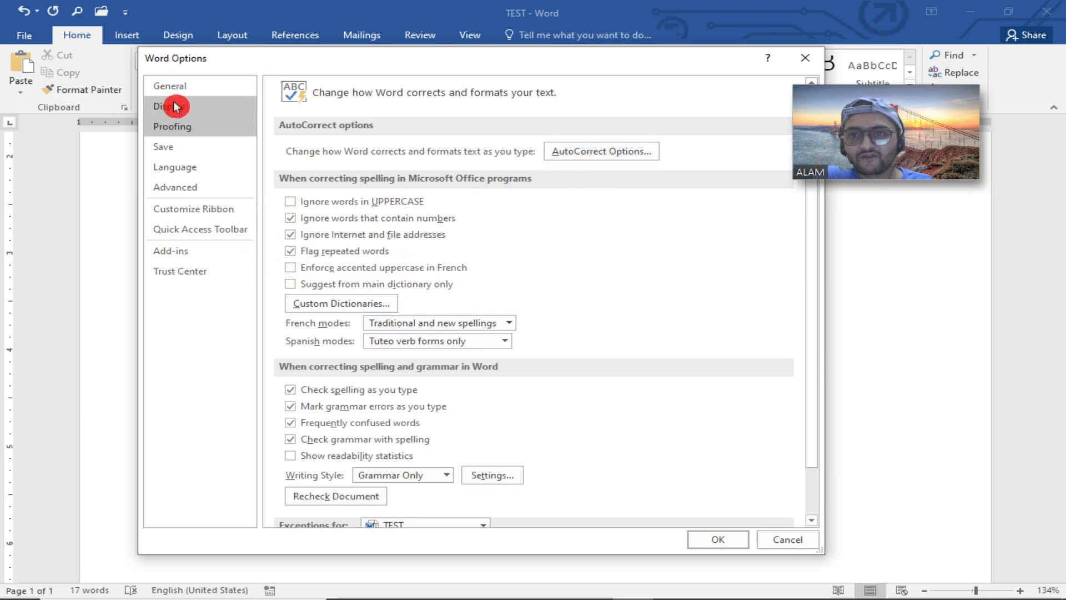
pyautogui.click(206, 86)
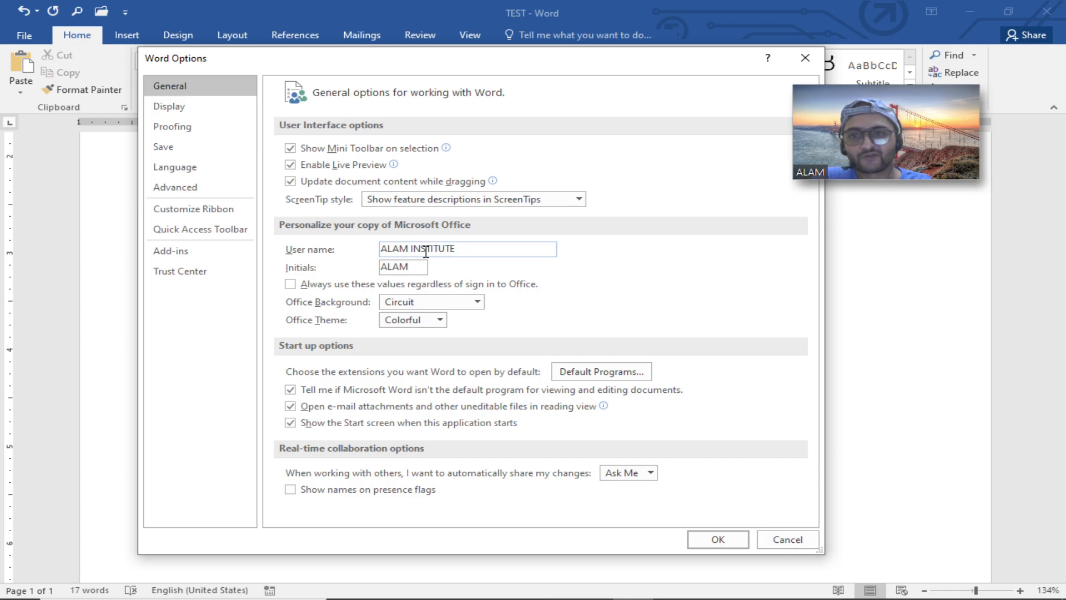
pyautogui.click(187, 111)
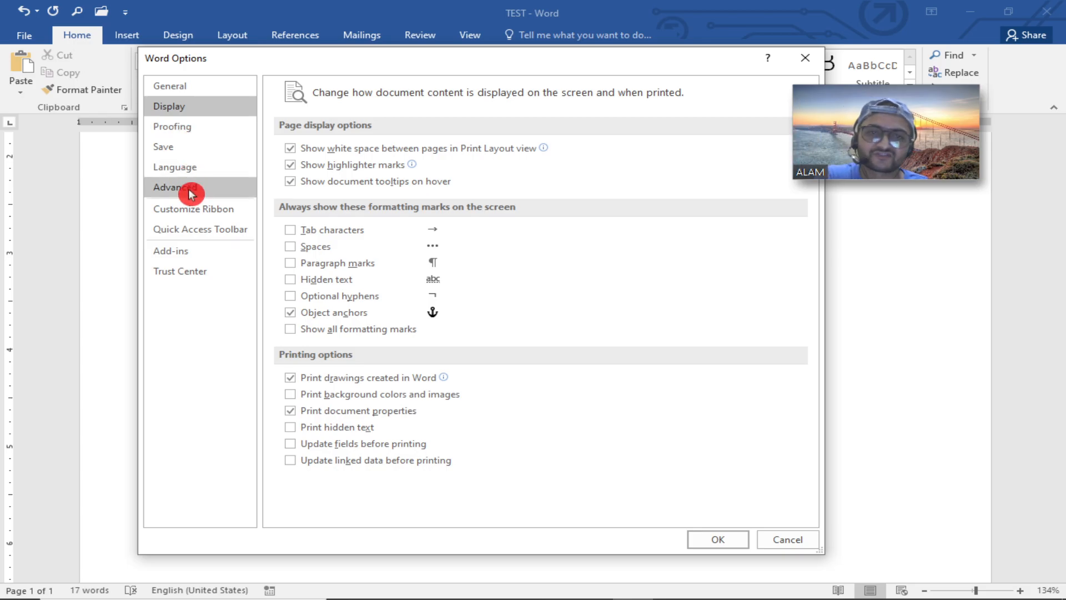
pyautogui.click(689, 537)
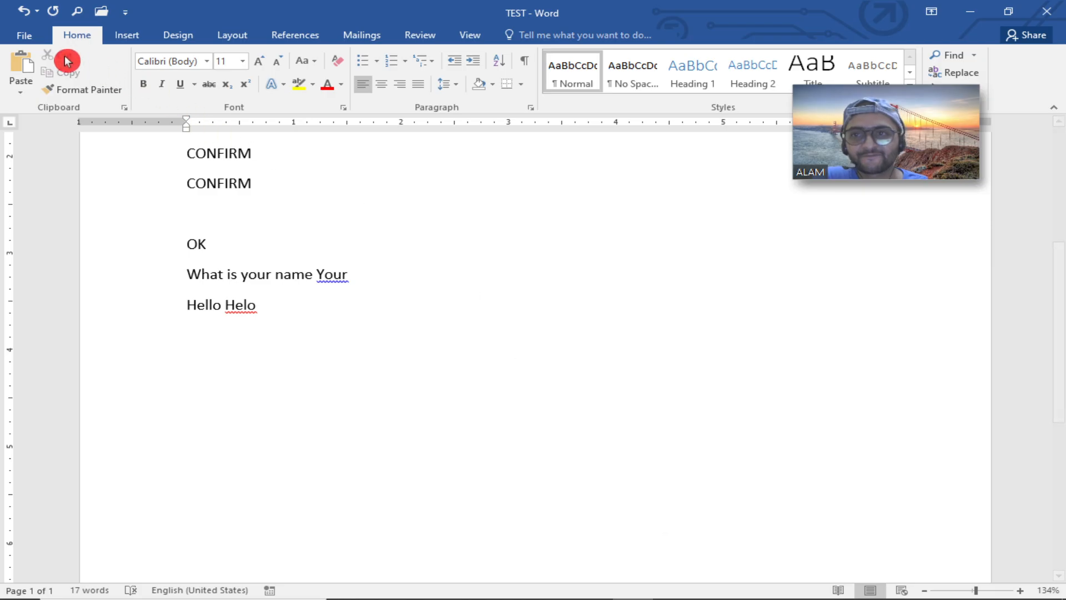
# Reopen Word Options, close it again with OK, and save the document.
pyautogui.click(23, 36)
pyautogui.click(39, 373)
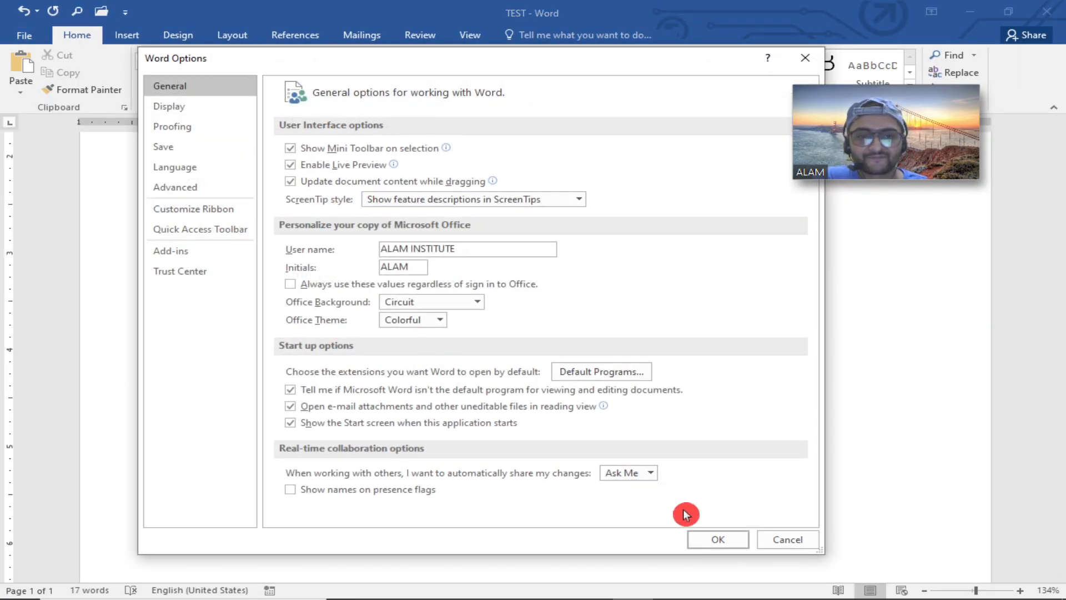
pyautogui.click(707, 544)
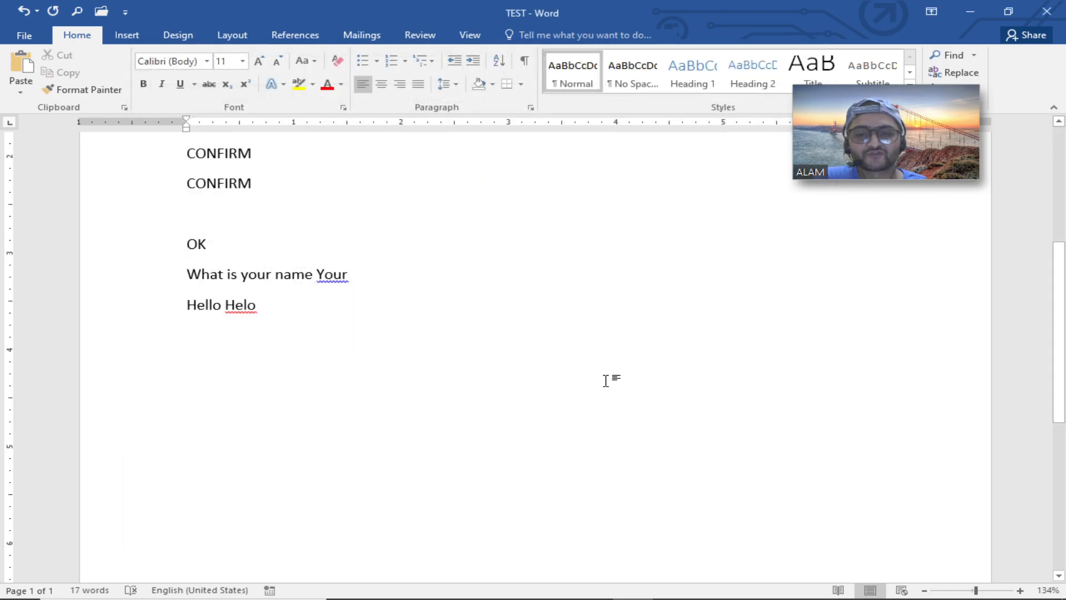
pyautogui.hotkey('ctrl', 's')
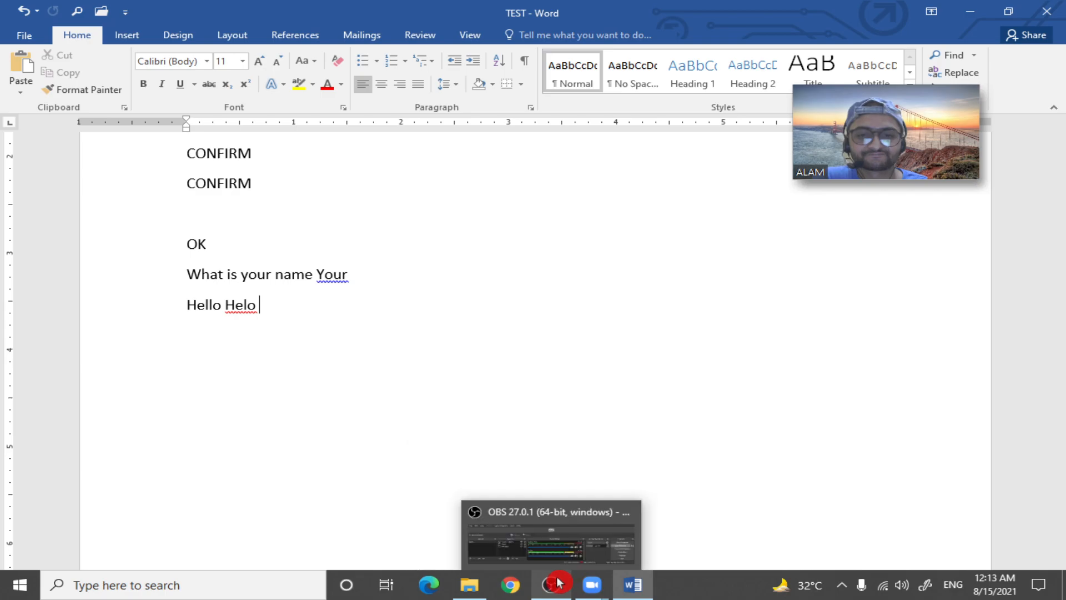
pyautogui.click(558, 583)
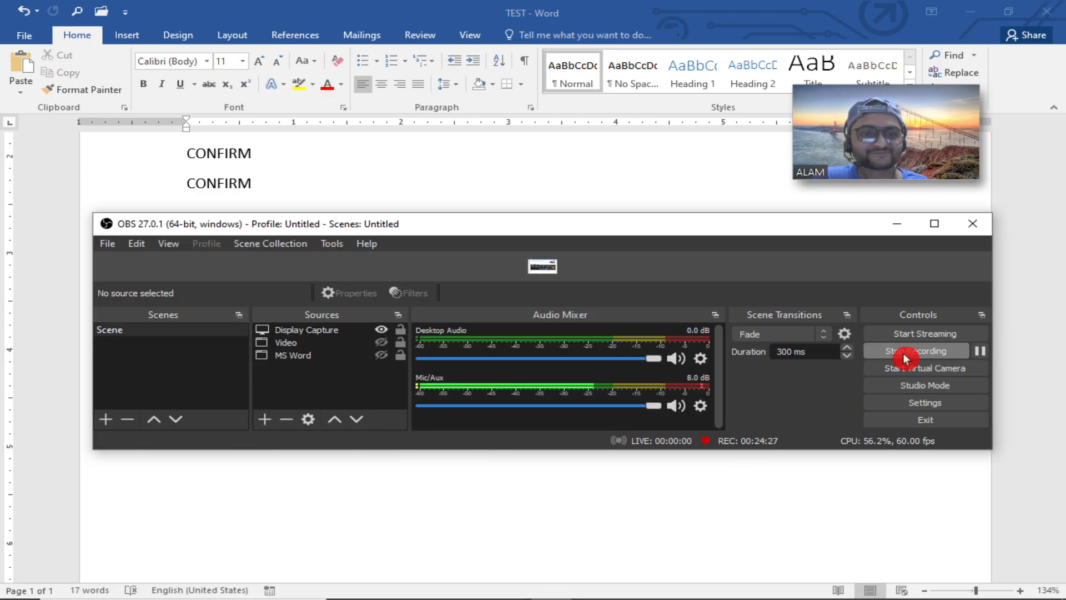